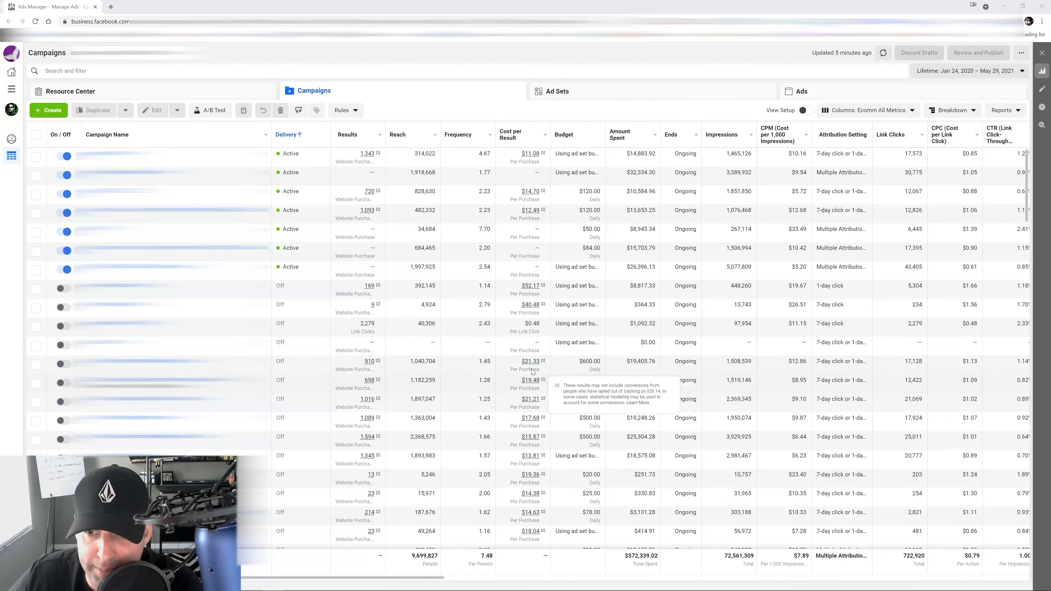
Step: Review the lifetime results, cost per purchase and budgets of the campaigns throughout the list
{"action": "scroll", "coordinate": [523, 336], "scroll_direction": "down", "scroll_amount": 2}
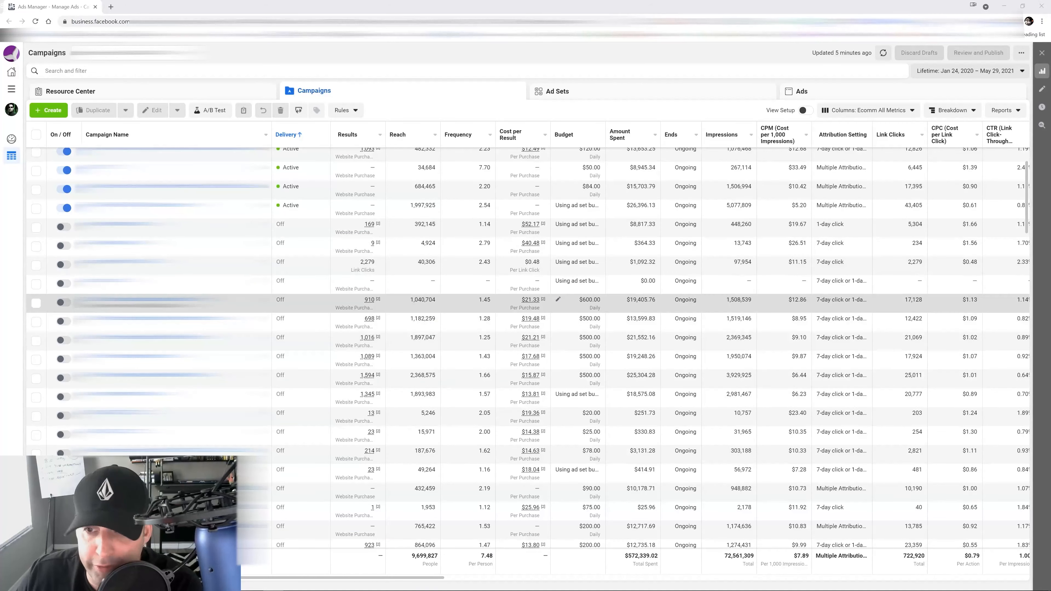
{"action": "scroll", "coordinate": [534, 397], "scroll_direction": "down", "scroll_amount": 6}
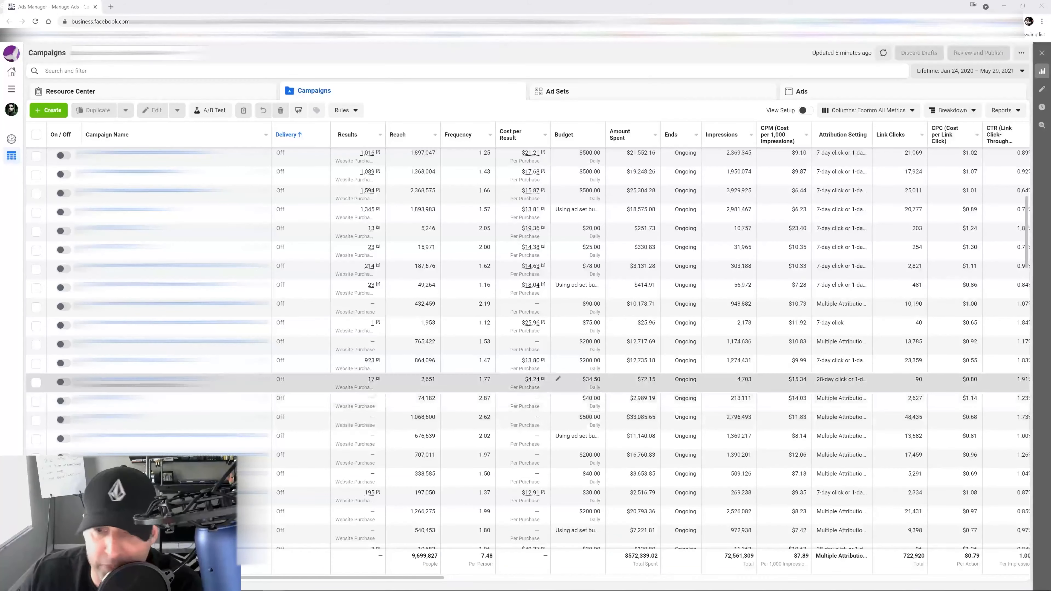
{"action": "scroll", "coordinate": [538, 414], "scroll_direction": "down", "scroll_amount": 6}
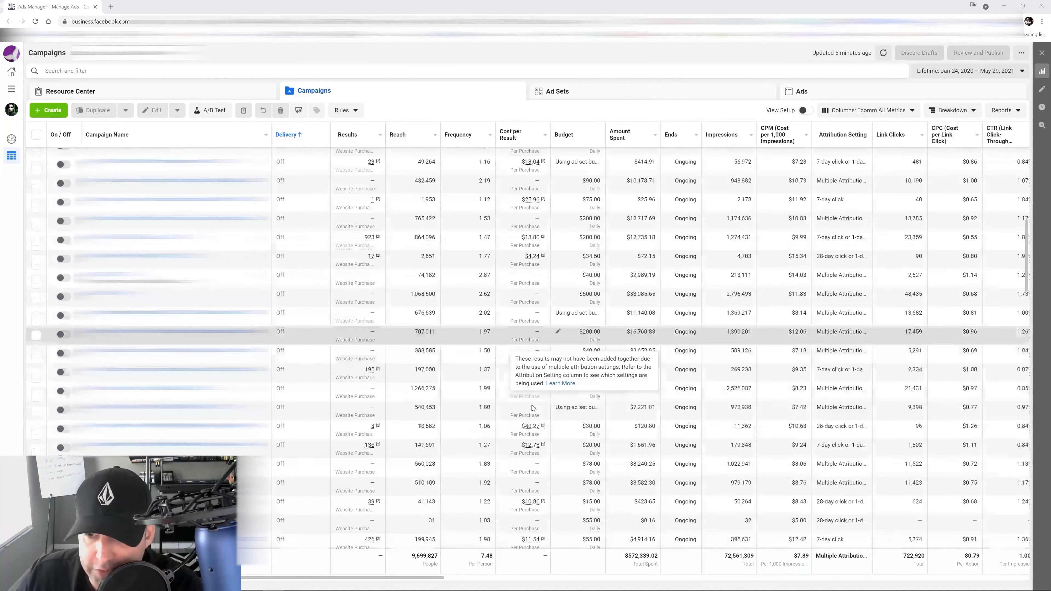
{"action": "scroll", "coordinate": [558, 460], "scroll_direction": "down", "scroll_amount": 10}
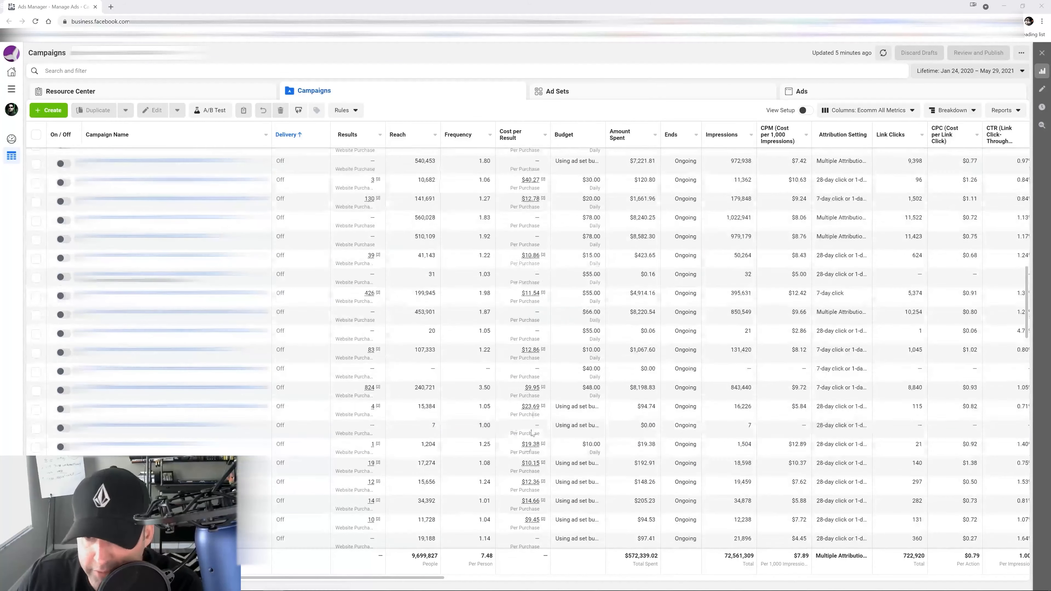
{"action": "scroll", "coordinate": [542, 427], "scroll_direction": "down", "scroll_amount": 1}
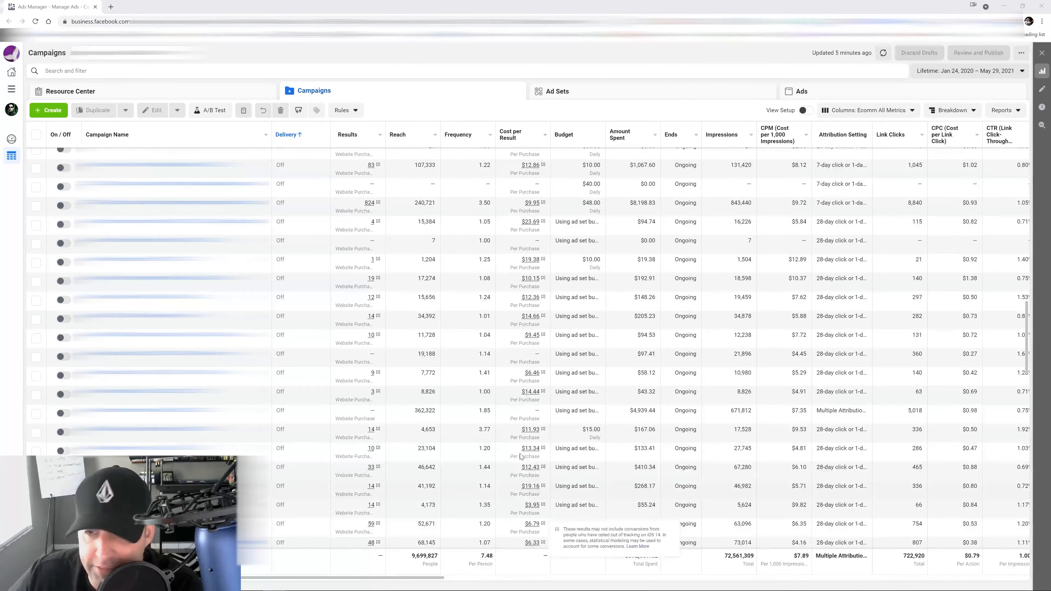
{"action": "scroll", "coordinate": [513, 413], "scroll_direction": "up", "scroll_amount": 3}
{"action": "scroll", "coordinate": [514, 413], "scroll_direction": "up", "scroll_amount": 5}
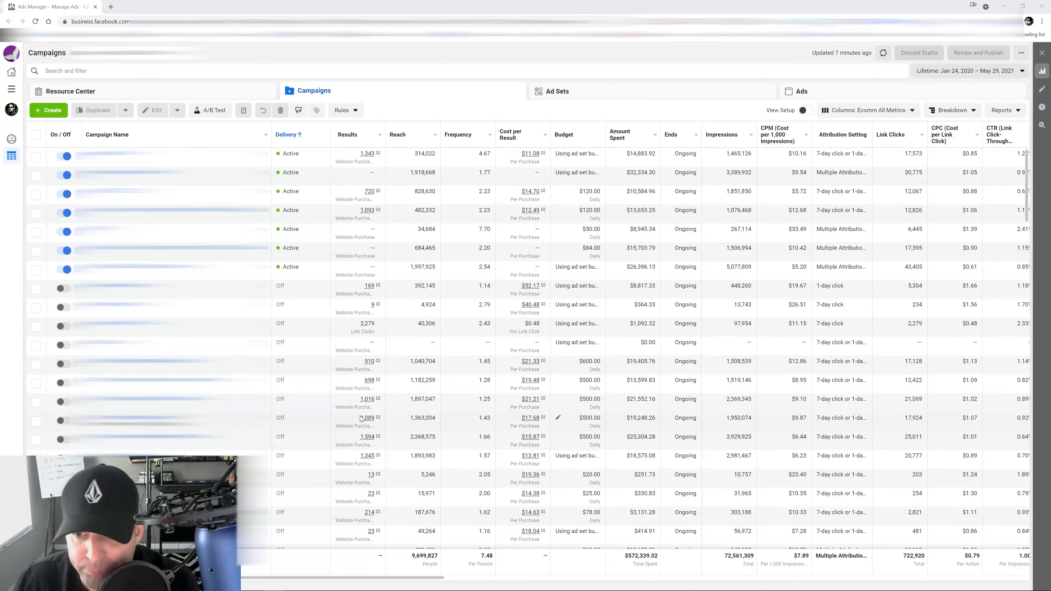
Step: Select the five consecutive inactive campaigns with $600 and $500 daily budgets
{"action": "scroll", "coordinate": [352, 364], "scroll_direction": "down", "scroll_amount": 1}
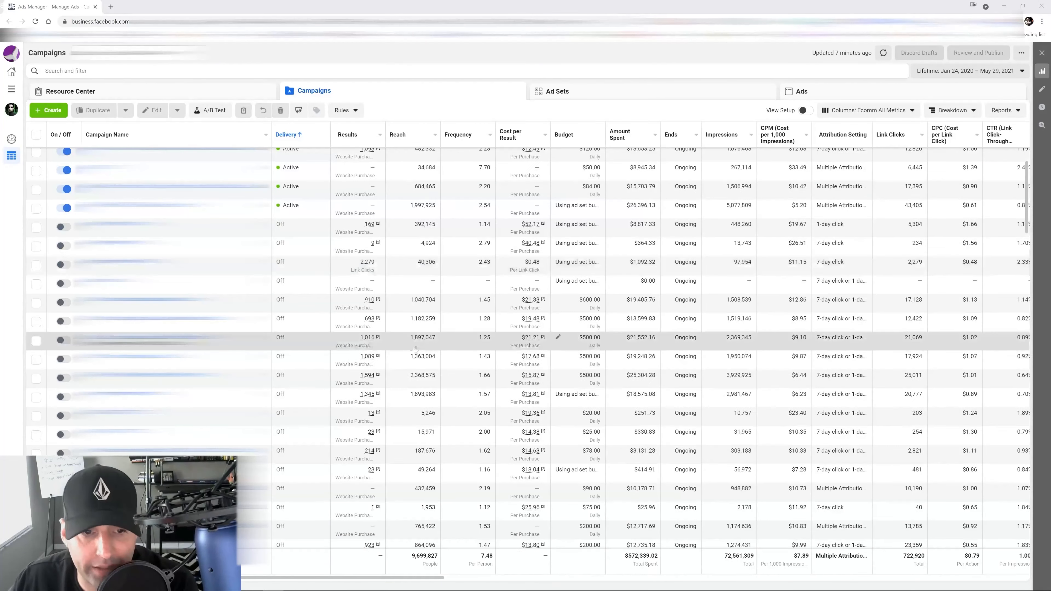
{"action": "left_click", "coordinate": [36, 305]}
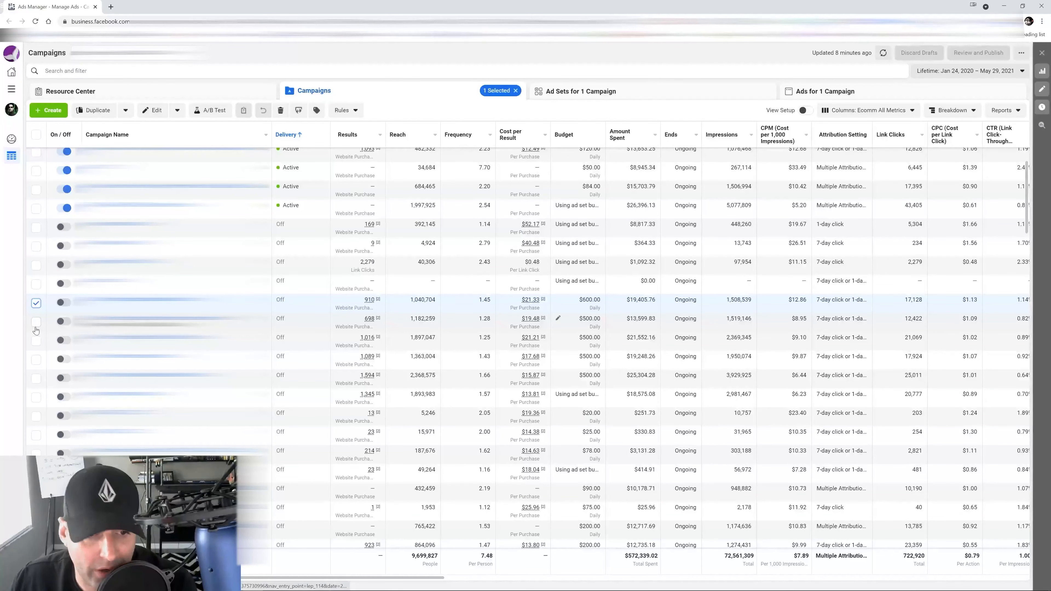
{"action": "left_click", "coordinate": [35, 322]}
{"action": "left_click", "coordinate": [36, 341]}
{"action": "left_click", "coordinate": [36, 359]}
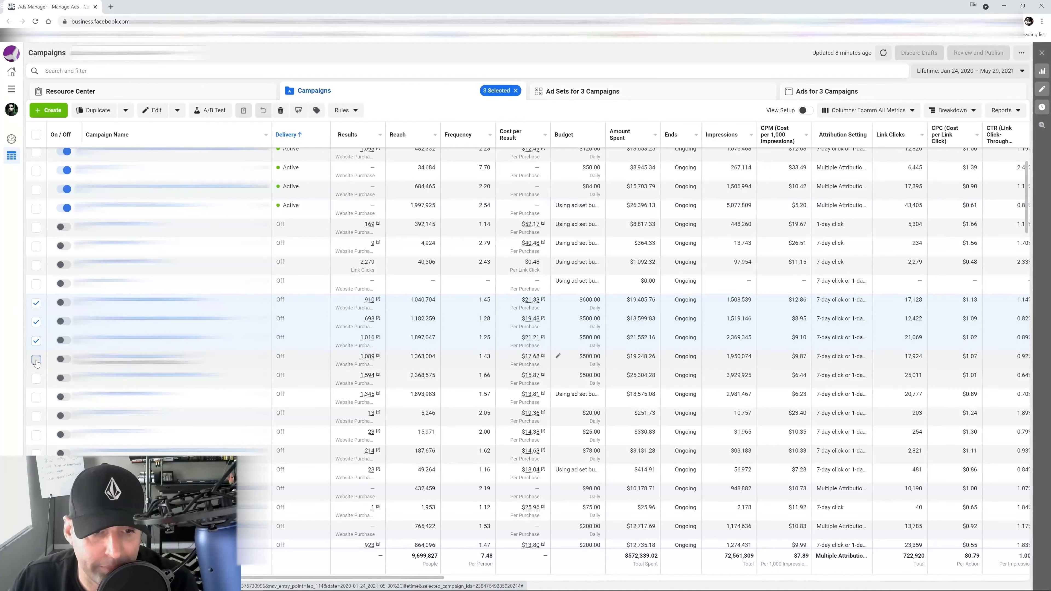
{"action": "left_click", "coordinate": [36, 378]}
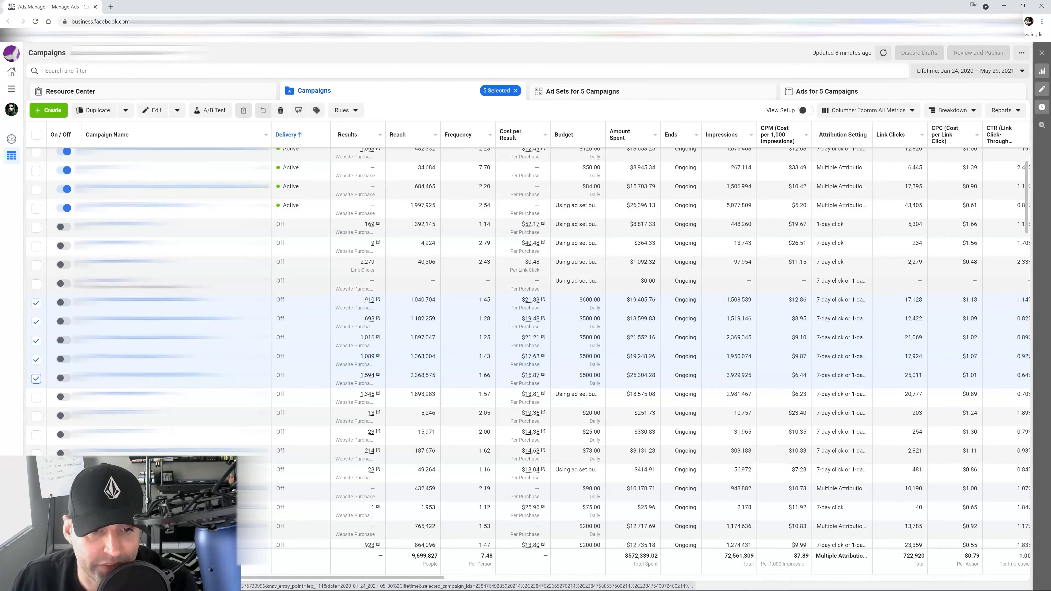
Step: Inspect the ad sets of the inactive $600-a-day campaign and of the campaign directly below it, returning to the campaign list
{"action": "left_click", "coordinate": [149, 300]}
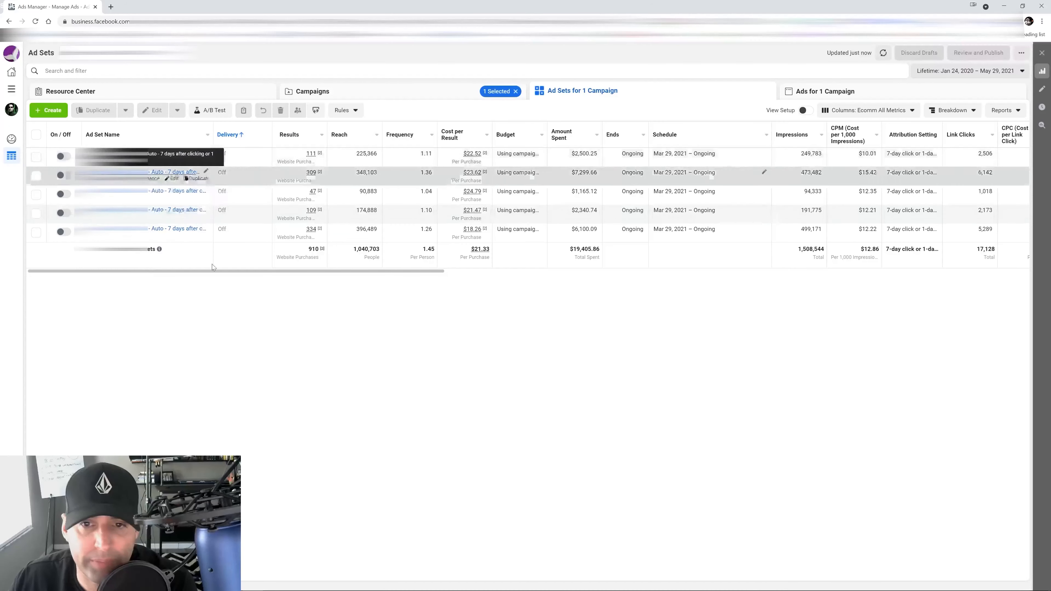
{"action": "left_click", "coordinate": [449, 95]}
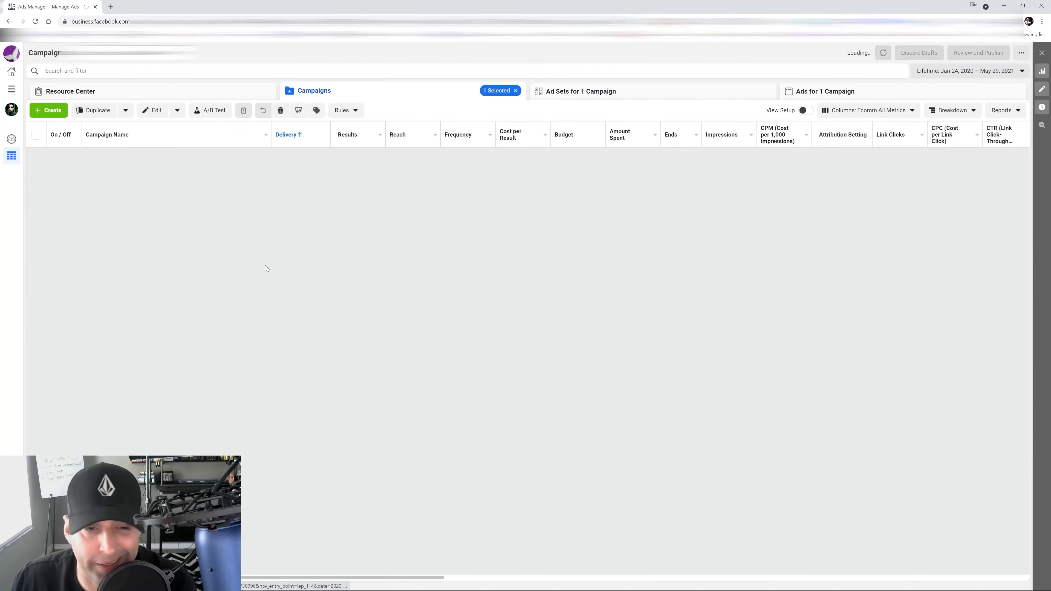
{"action": "left_click", "coordinate": [37, 364]}
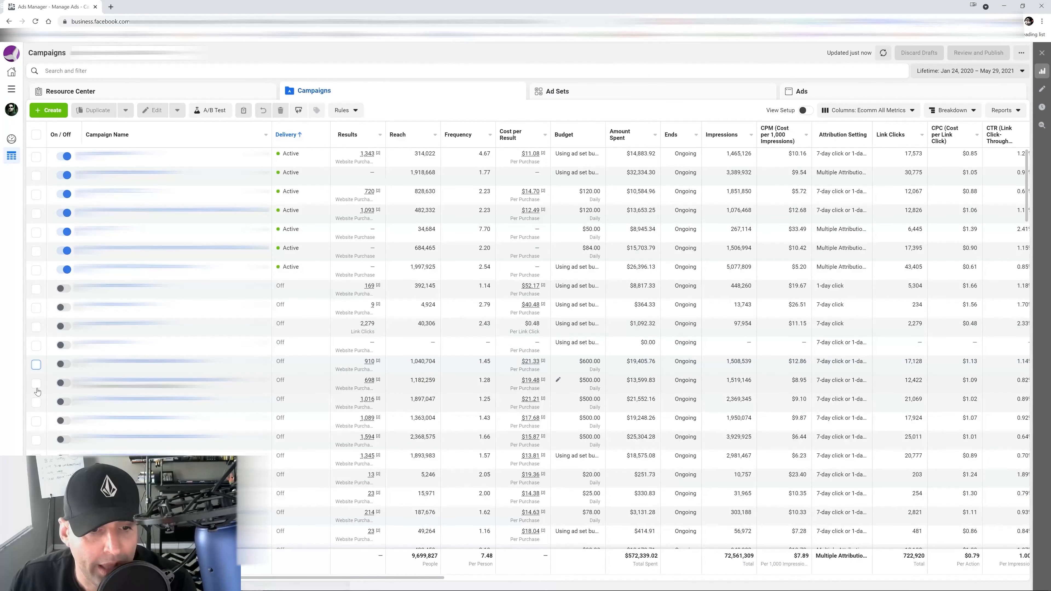
{"action": "left_click", "coordinate": [36, 384]}
{"action": "left_click", "coordinate": [157, 380]}
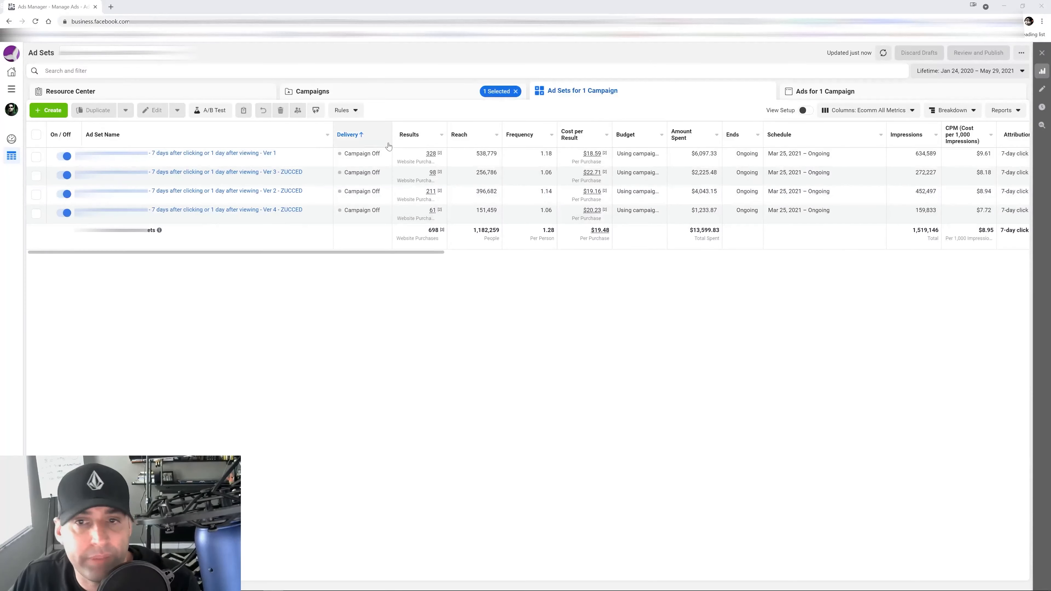
{"action": "left_click", "coordinate": [430, 92]}
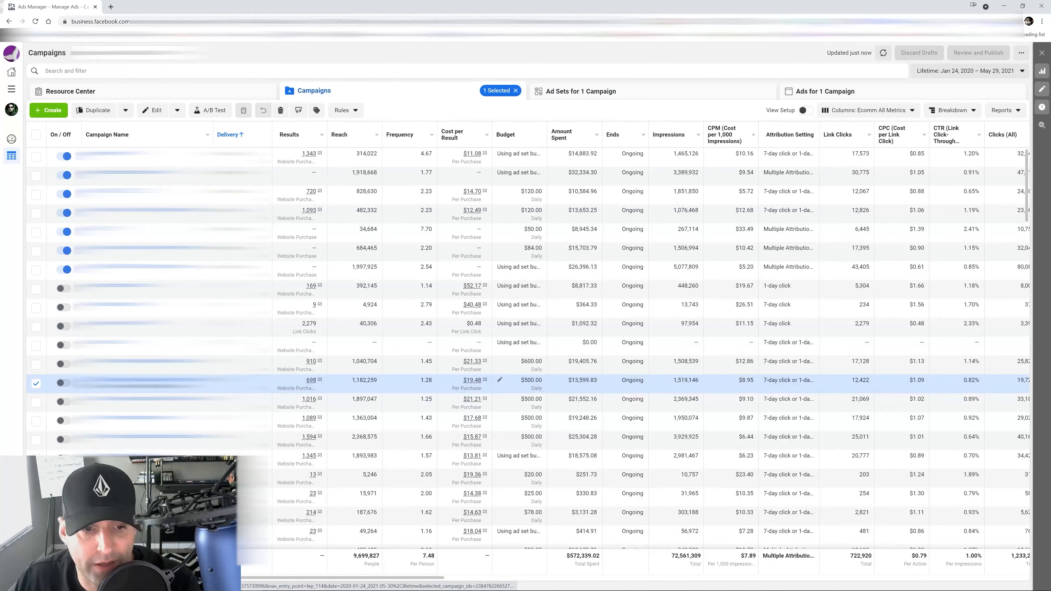
Step: Duplicate the five consecutive inactive campaigns with $600 and $500 daily budgets, making one copy of each
{"action": "left_click", "coordinate": [36, 365]}
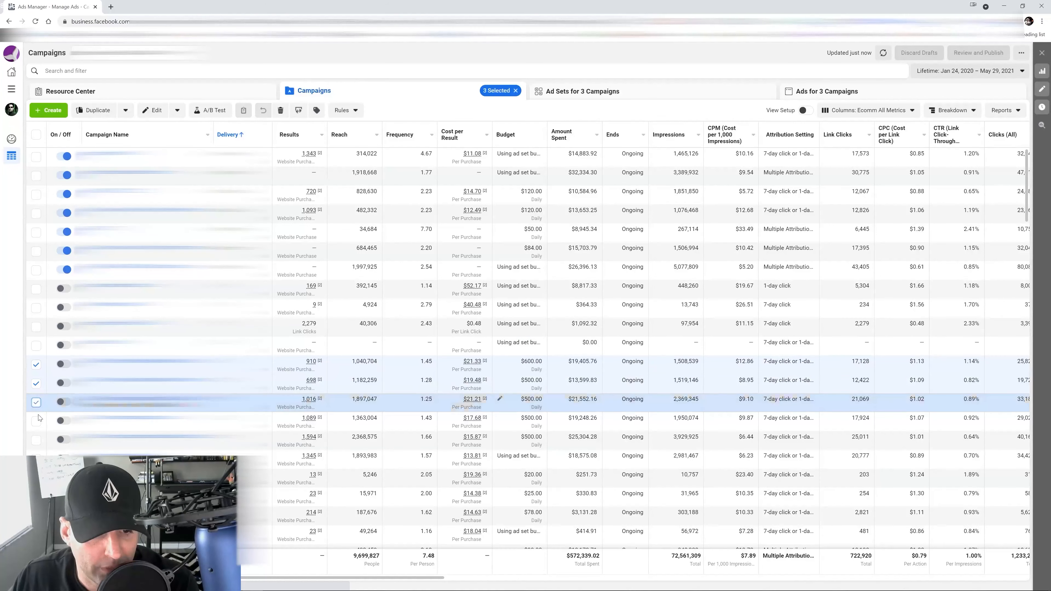
{"action": "left_click", "coordinate": [36, 402]}
{"action": "left_click", "coordinate": [36, 421]}
{"action": "left_click", "coordinate": [36, 440]}
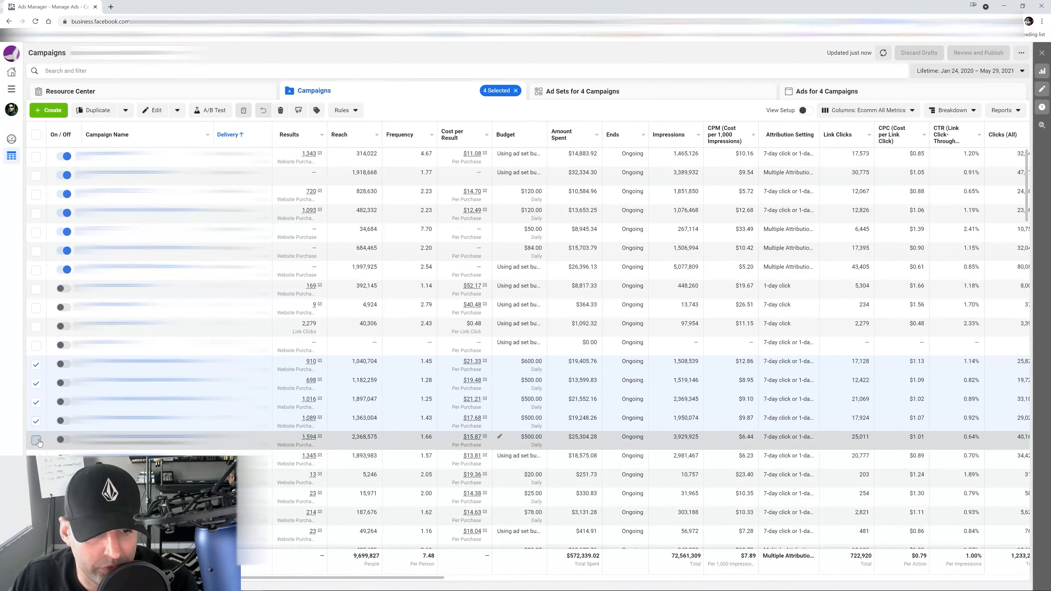
{"action": "left_click", "coordinate": [126, 110]}
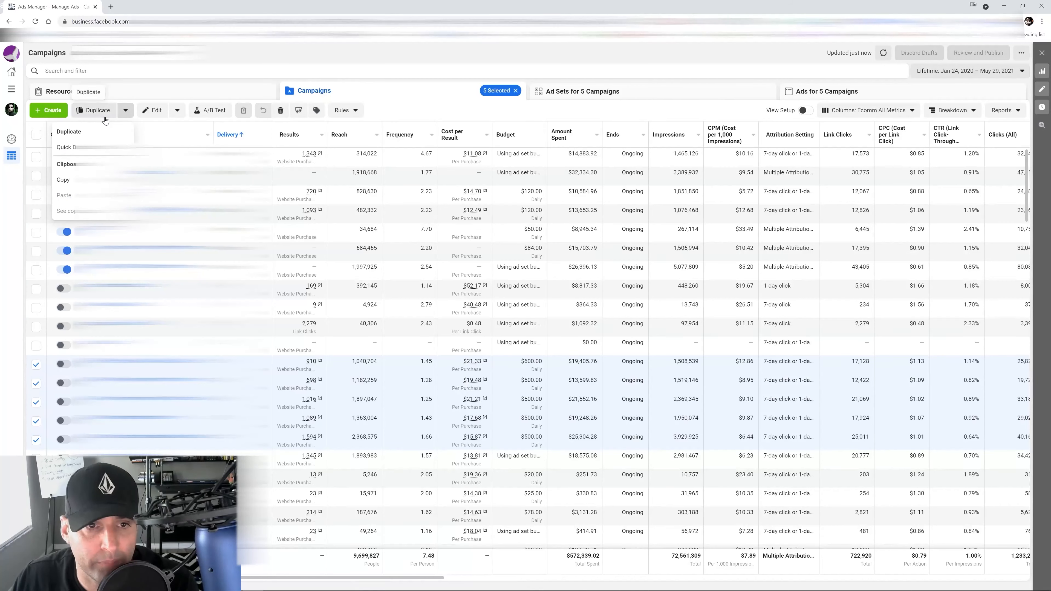
{"action": "left_click", "coordinate": [78, 132]}
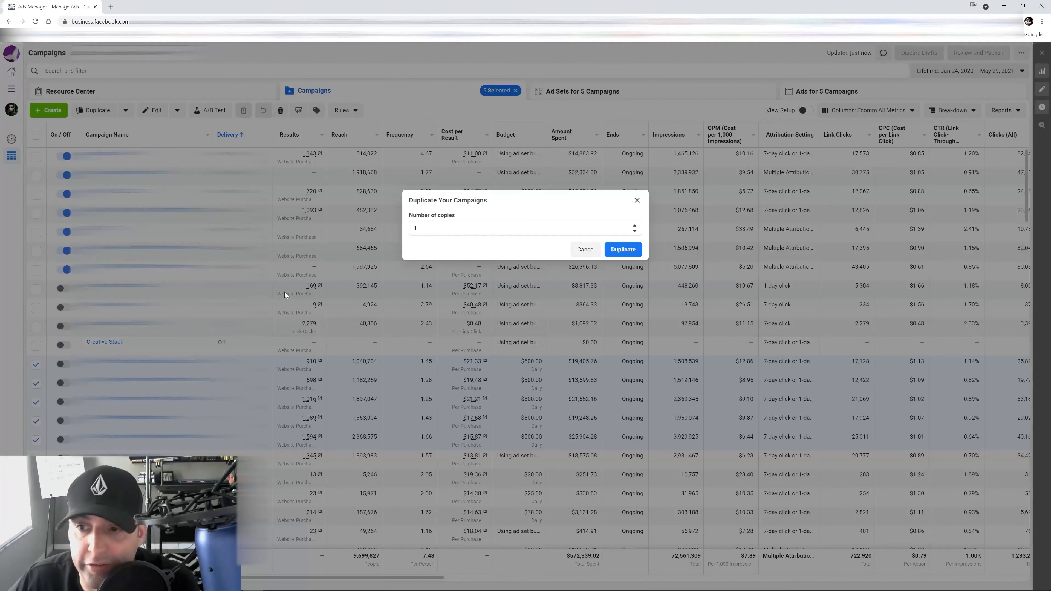
{"action": "left_click", "coordinate": [619, 251]}
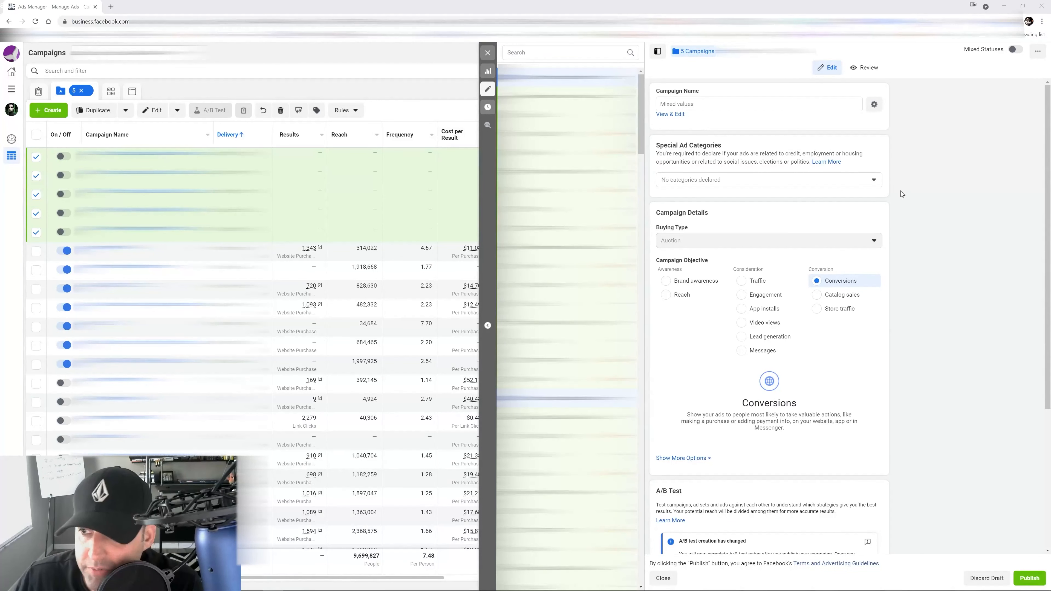
Step: Set the campaign bid strategy of the five duplicated campaigns to Cost cap and close the editor
{"action": "scroll", "coordinate": [931, 201], "scroll_direction": "down", "scroll_amount": 5}
{"action": "scroll", "coordinate": [913, 191], "scroll_direction": "up", "scroll_amount": 3}
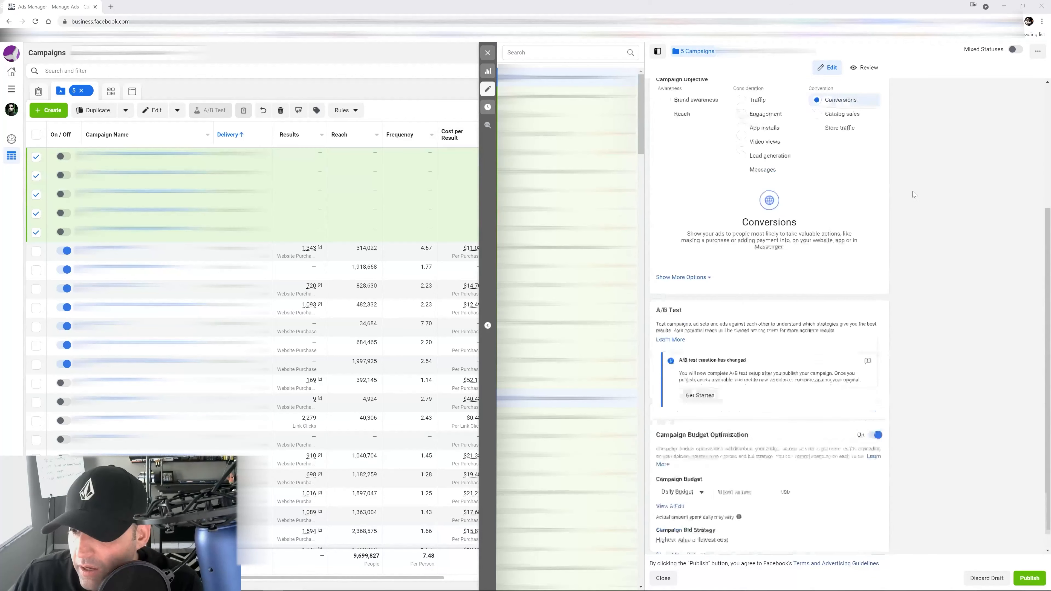
{"action": "scroll", "coordinate": [915, 195], "scroll_direction": "down", "scroll_amount": 3}
{"action": "mouse_move", "coordinate": [769, 508]}
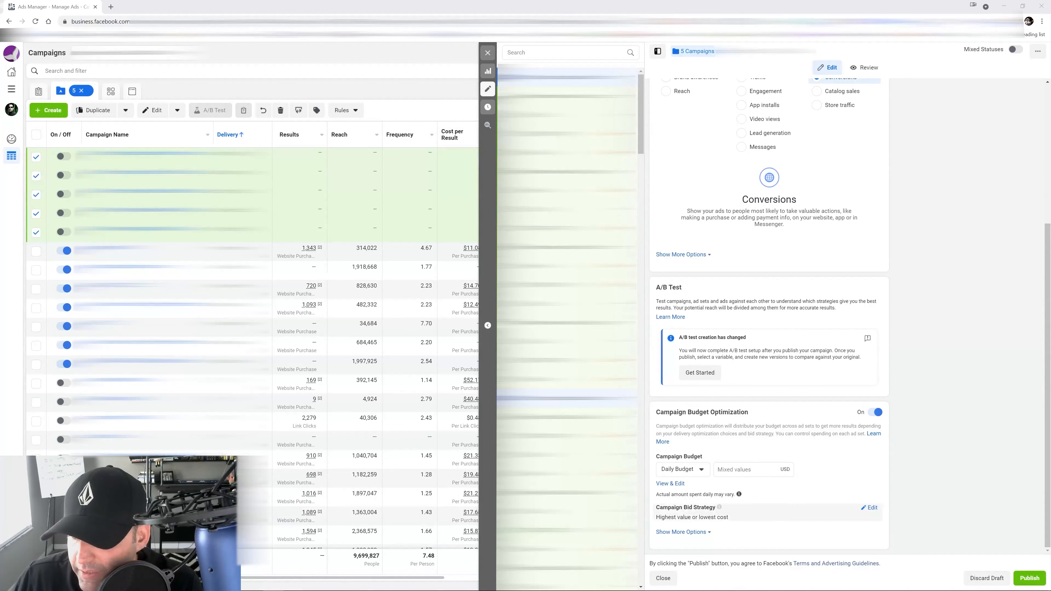
{"action": "left_click", "coordinate": [867, 508]}
{"action": "left_click", "coordinate": [825, 525]}
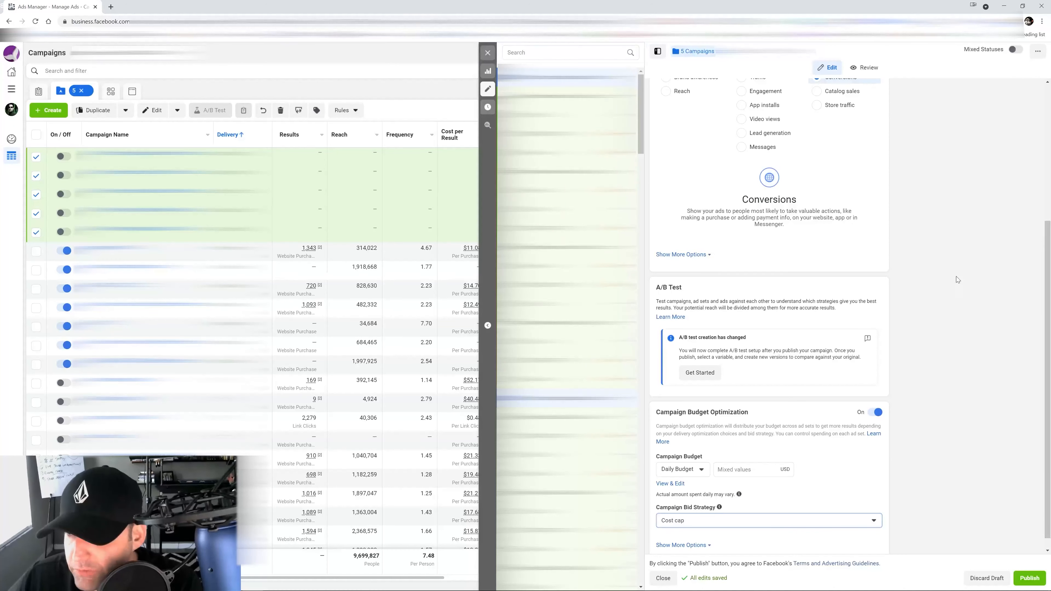
{"action": "scroll", "coordinate": [955, 269], "scroll_direction": "down", "scroll_amount": 1}
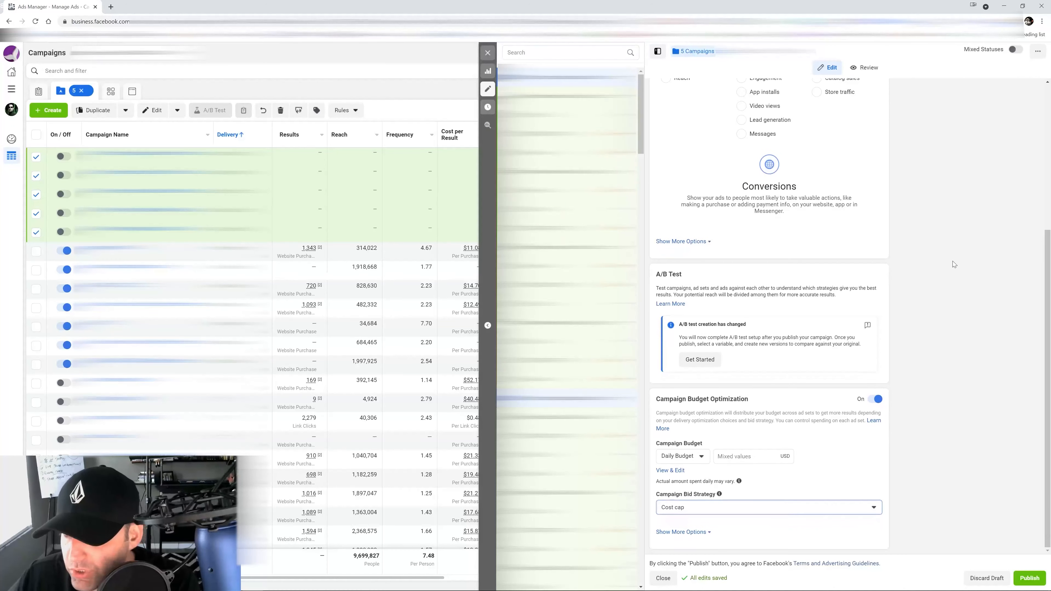
{"action": "left_click", "coordinate": [488, 53]}
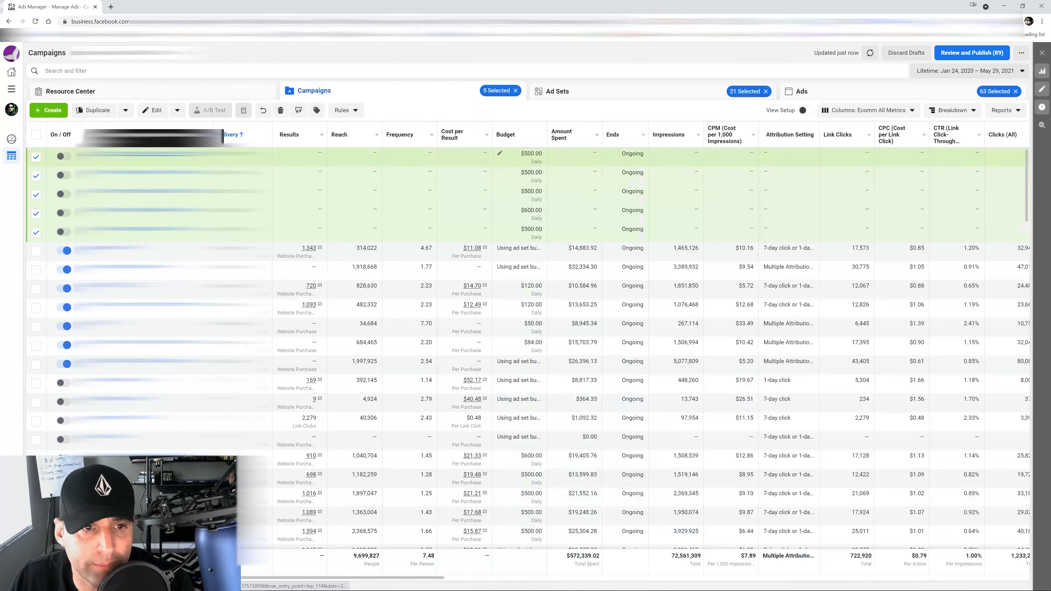
Step: Deselect the duplicated draft campaigns and leave only the fifth one selected
{"action": "left_click", "coordinate": [36, 157]}
{"action": "left_click", "coordinate": [36, 176]}
{"action": "left_click", "coordinate": [36, 195]}
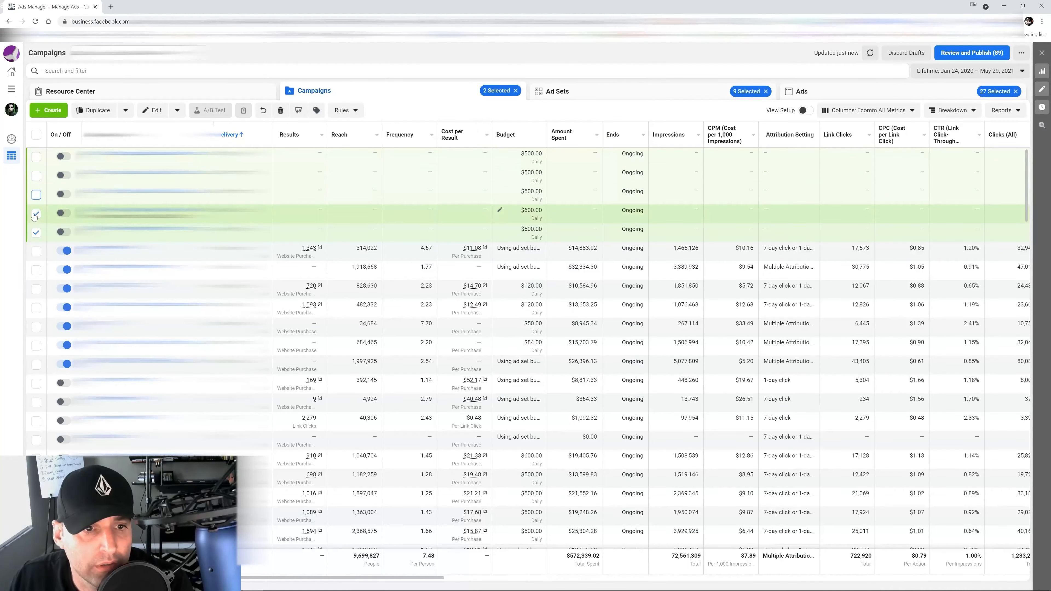
{"action": "left_click", "coordinate": [36, 214]}
{"action": "left_click", "coordinate": [36, 232]}
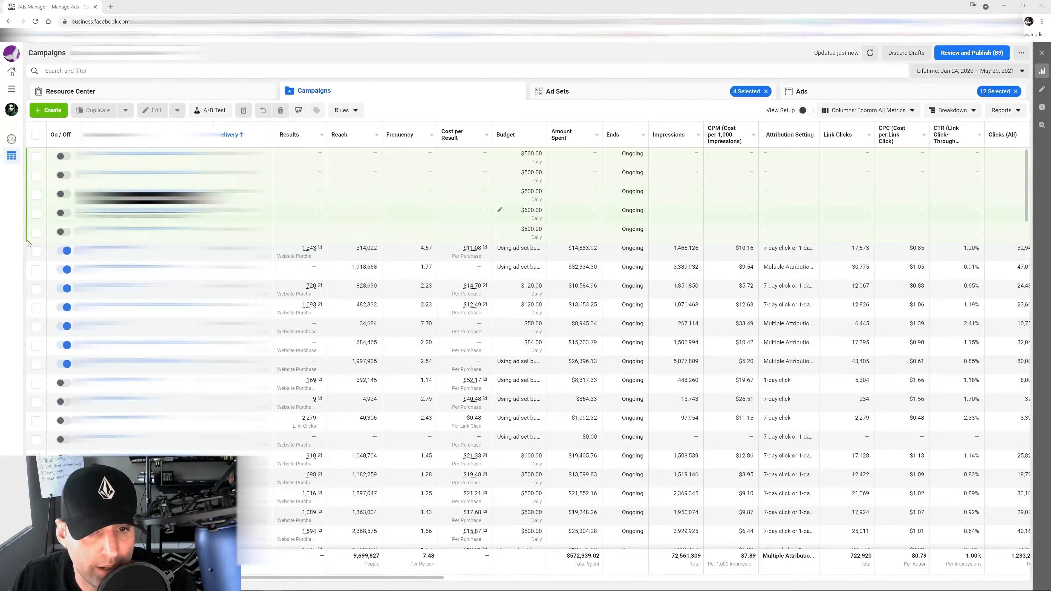
{"action": "left_click", "coordinate": [35, 234]}
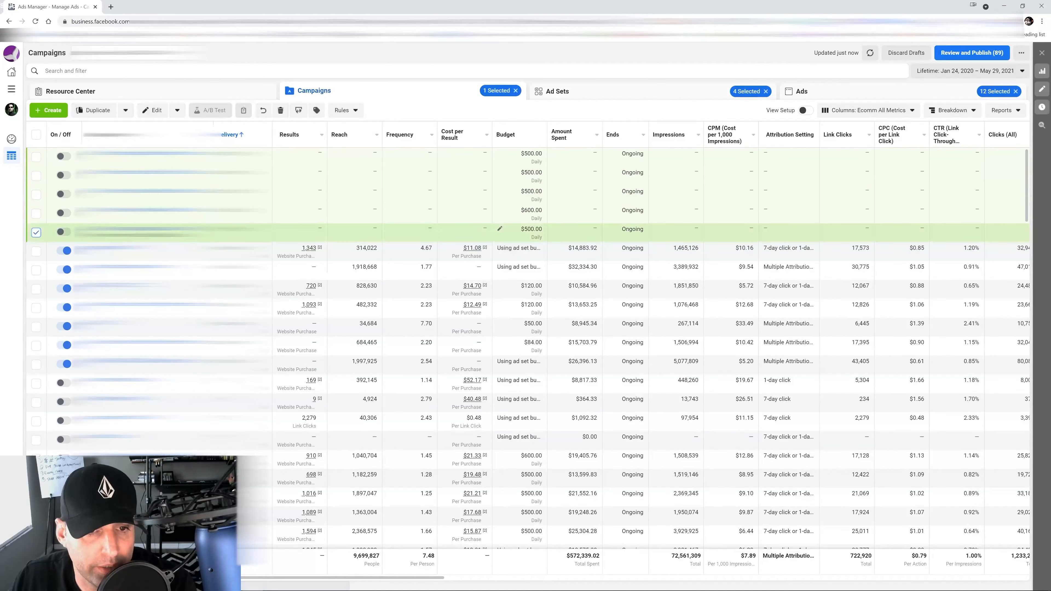
Step: Filter the campaign list to the selected draft campaign and open its ad sets
{"action": "left_click", "coordinate": [140, 230]}
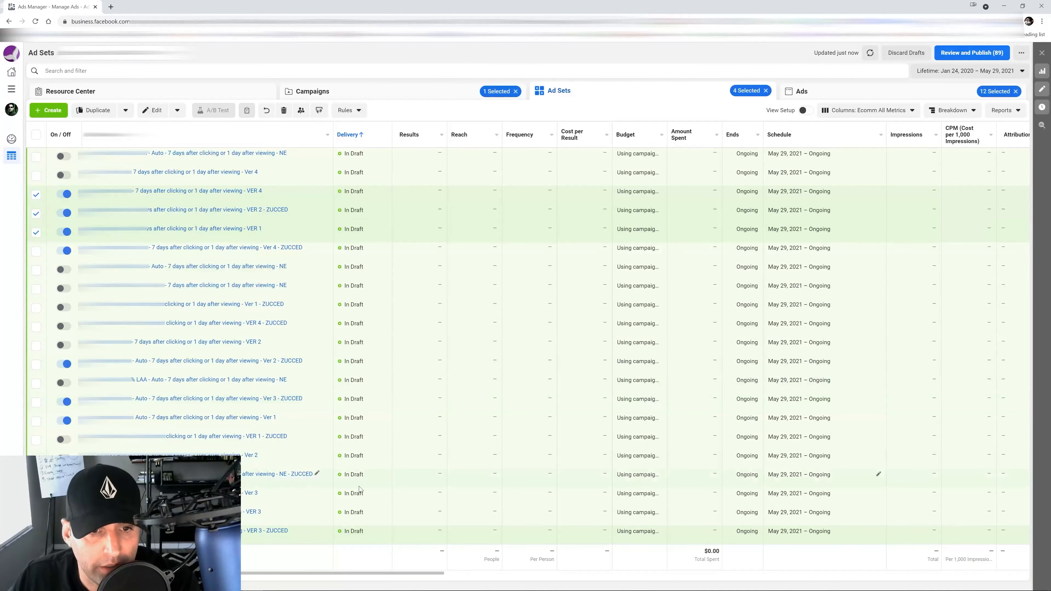
{"action": "left_click", "coordinate": [396, 96]}
{"action": "left_click", "coordinate": [83, 71]}
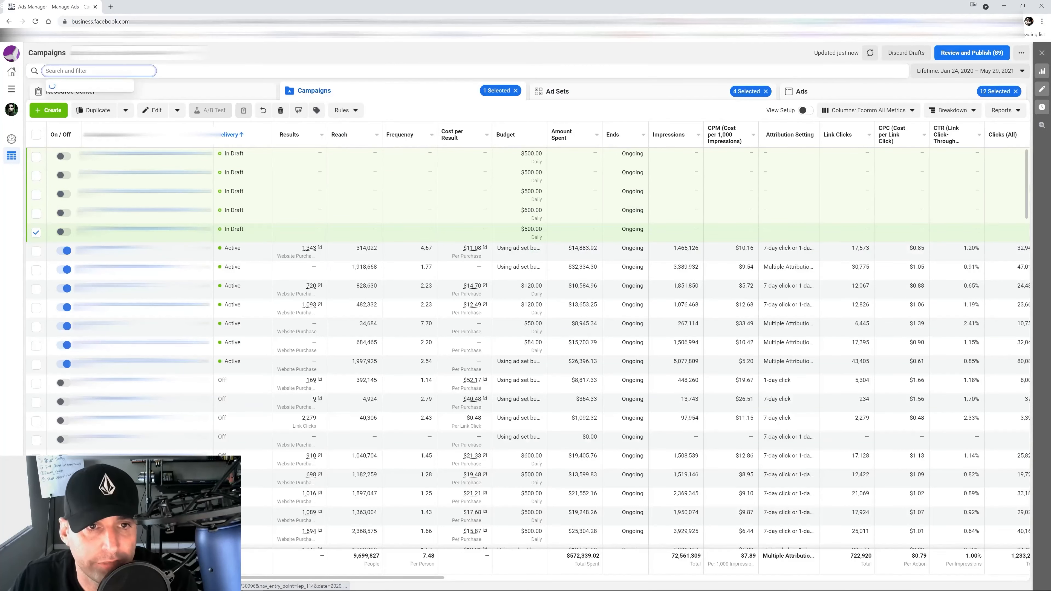
{"action": "left_click", "coordinate": [65, 178]}
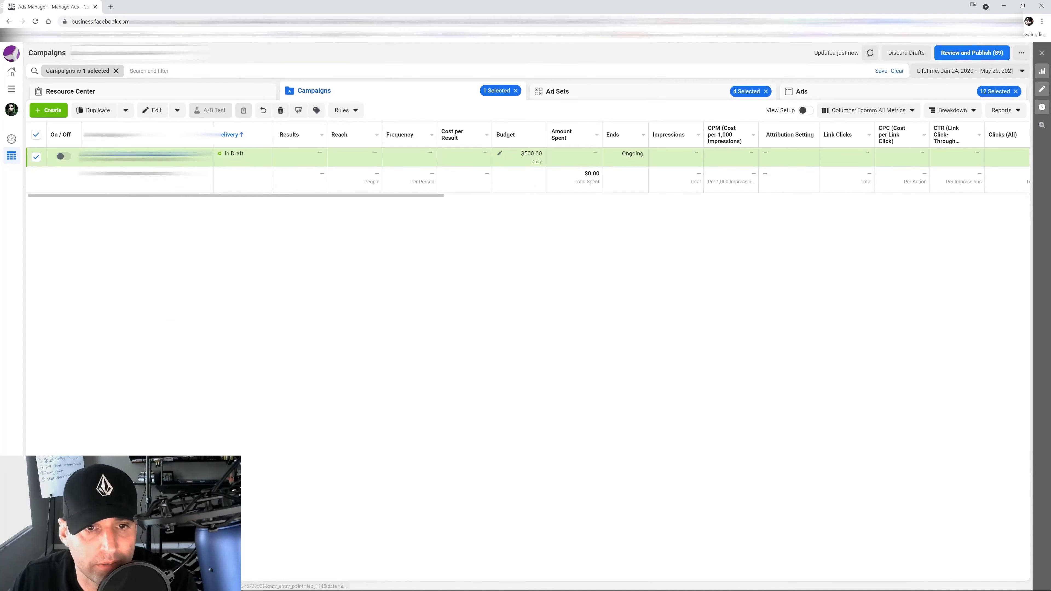
{"action": "left_click", "coordinate": [126, 154]}
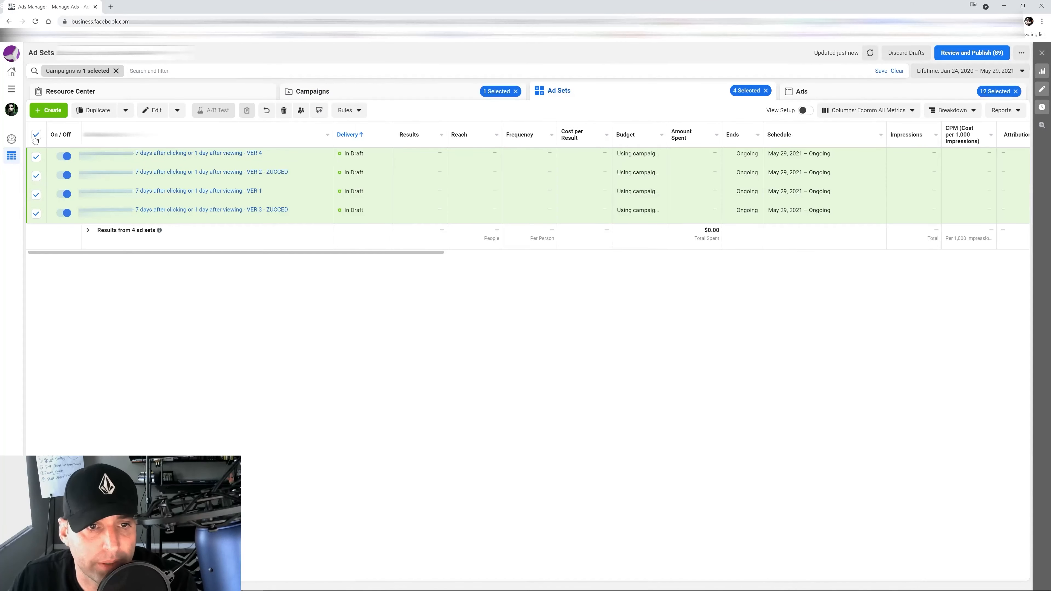
Step: Clear the selection of all four ad sets and open the VER 4 ad set for editing
{"action": "left_click", "coordinate": [37, 134]}
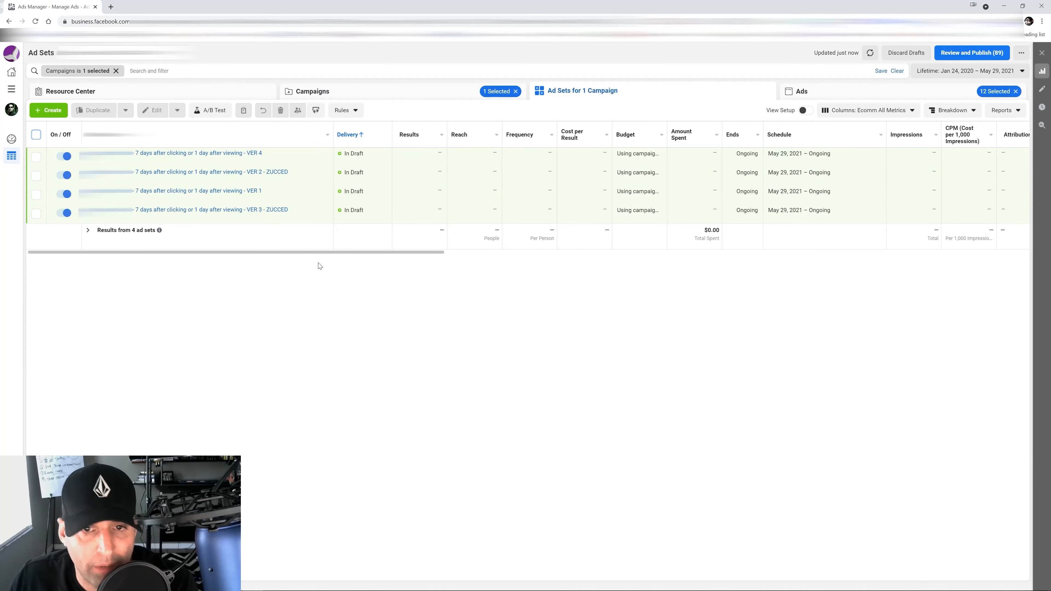
{"action": "left_click", "coordinate": [36, 135]}
{"action": "left_click", "coordinate": [36, 135]}
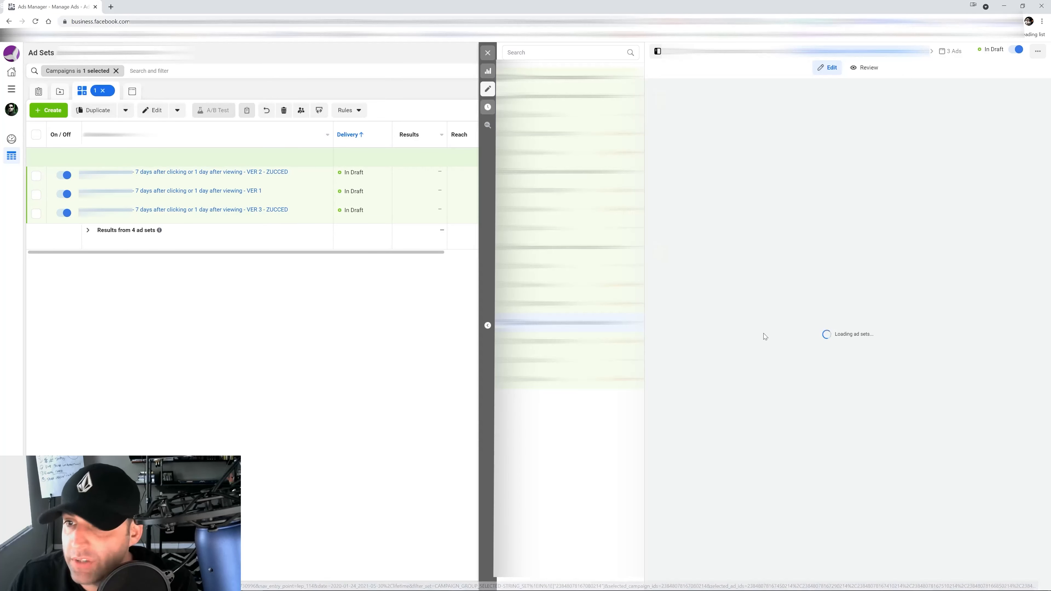
Step: Expand the Optimization & Delivery options of the VER 4 ad set and check its cost control and attribution setting
{"action": "scroll", "coordinate": [728, 204], "scroll_direction": "down", "scroll_amount": 2}
{"action": "scroll", "coordinate": [729, 204], "scroll_direction": "down", "scroll_amount": 15}
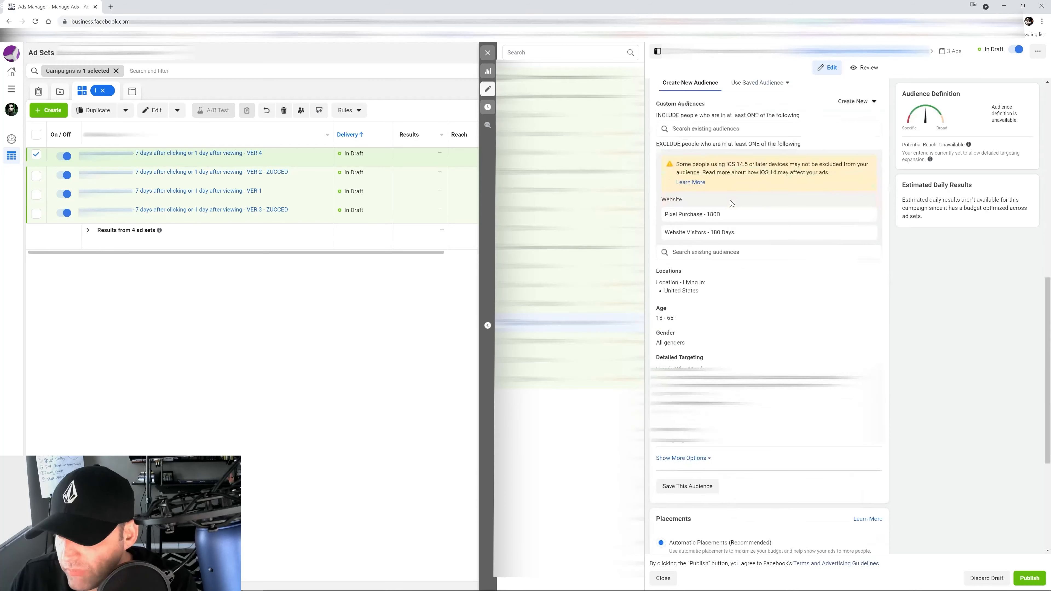
{"action": "left_click", "coordinate": [692, 533]}
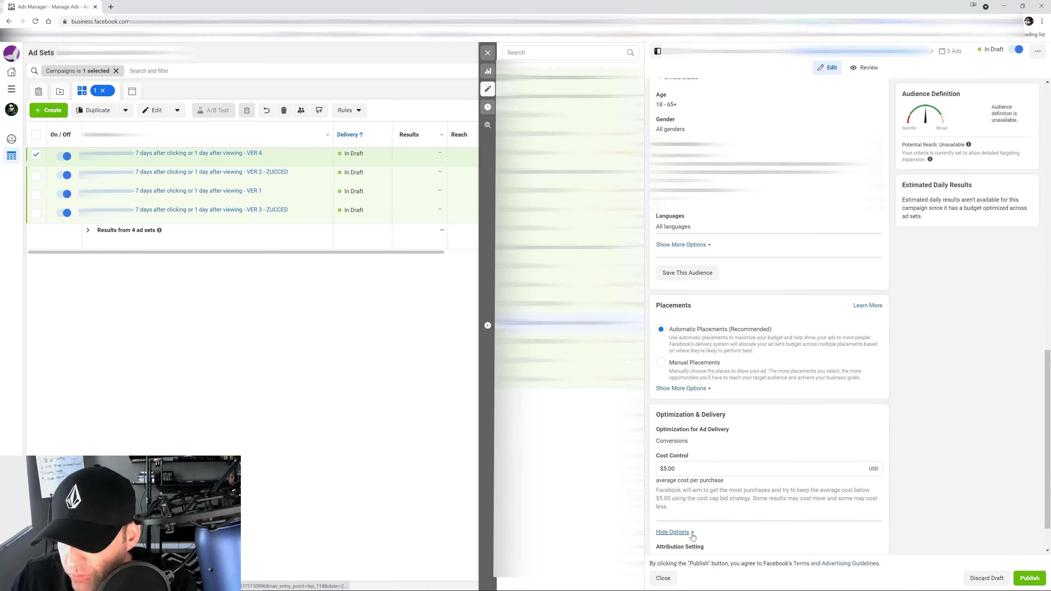
{"action": "scroll", "coordinate": [692, 533], "scroll_direction": "down", "scroll_amount": 1}
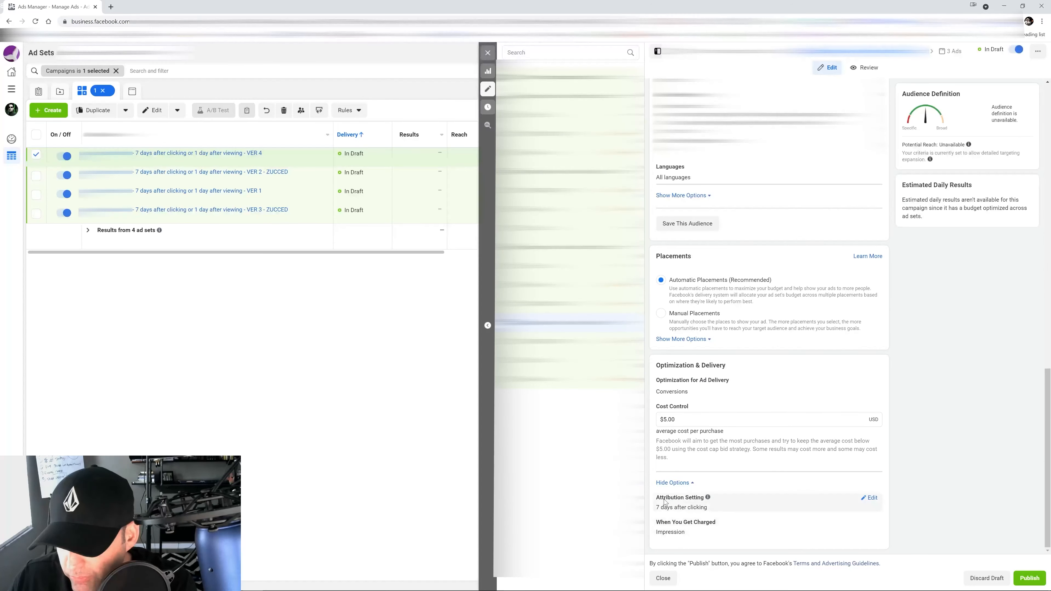
{"action": "mouse_move", "coordinate": [718, 504]}
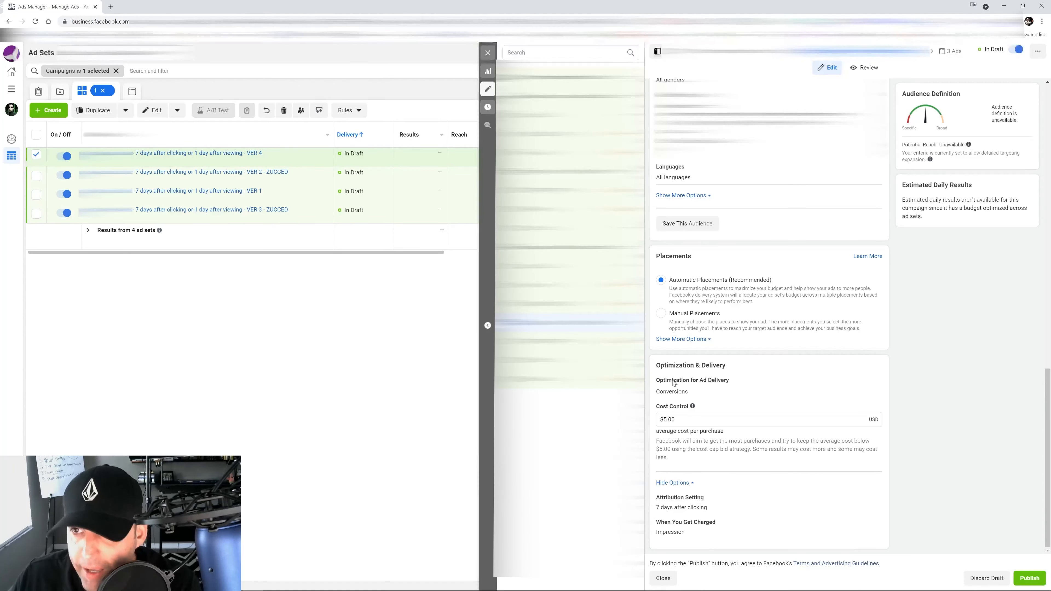
Step: Rename the open ad set, replacing the "VER 4" ending with "CC - $5"
{"action": "scroll", "coordinate": [779, 436], "scroll_direction": "up", "scroll_amount": 15}
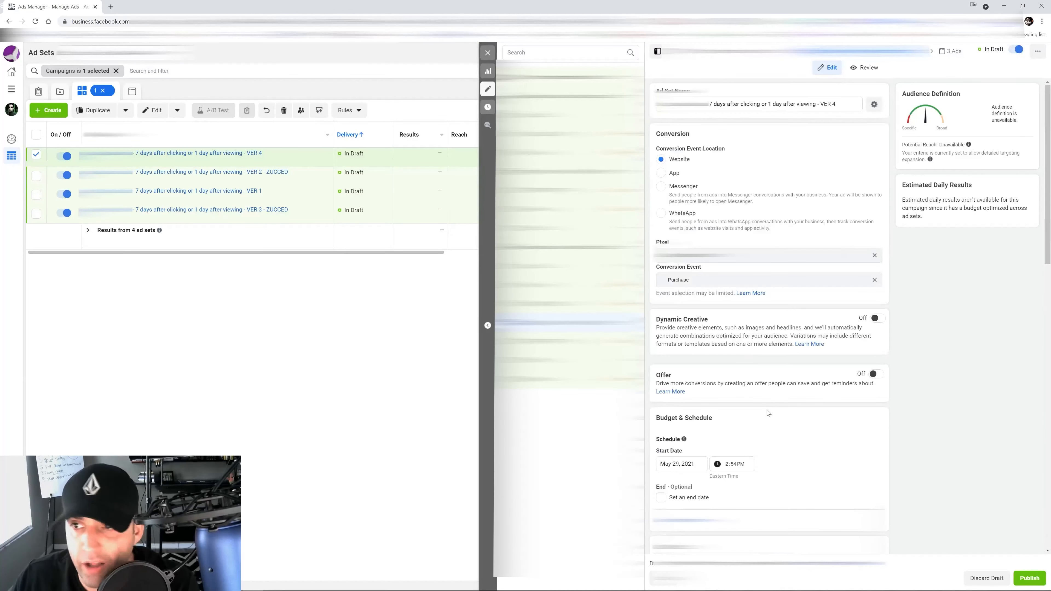
{"action": "left_click_drag", "start_coordinate": [820, 105], "coordinate": [849, 105]}
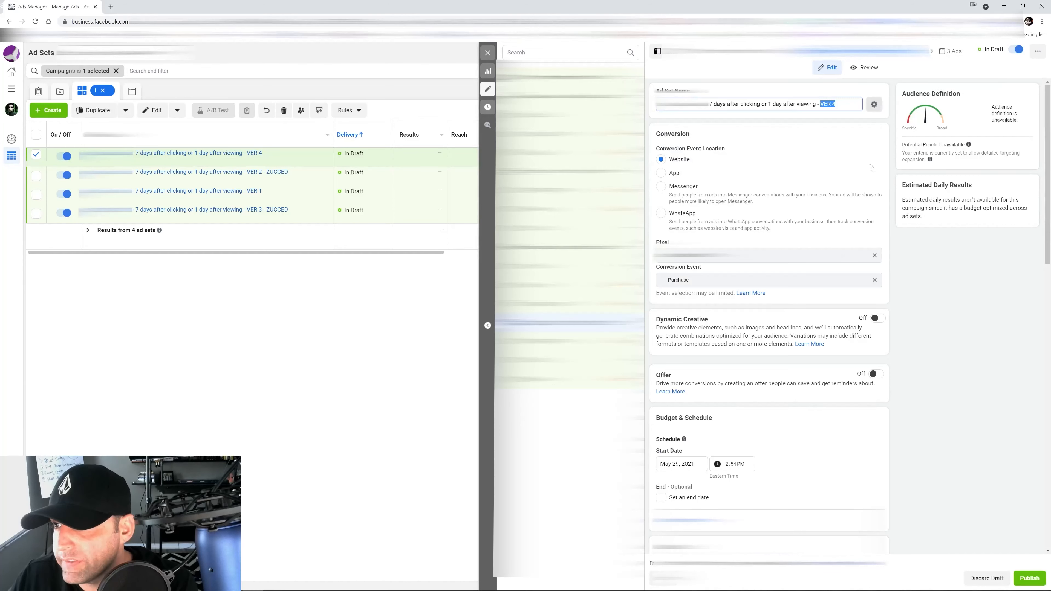
{"action": "type", "text": "C"}
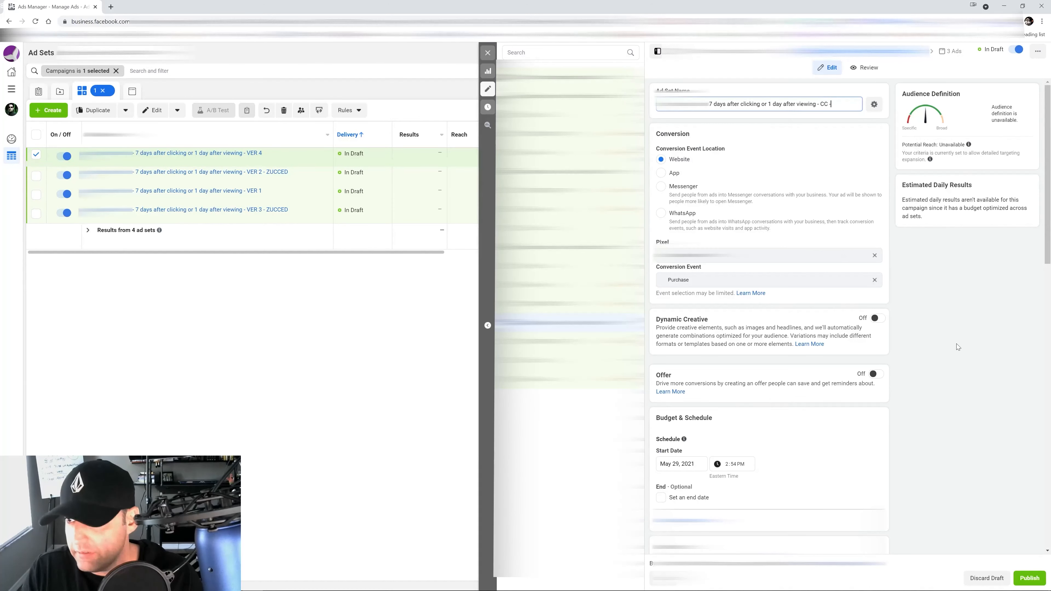
{"action": "type", "text": "O - $5"}
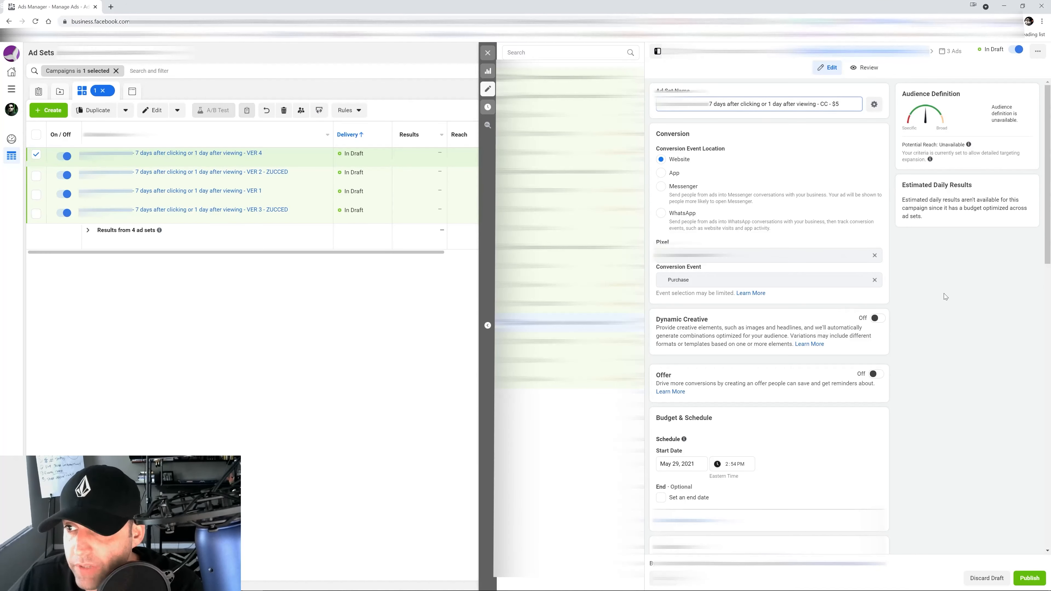
{"action": "left_click", "coordinate": [839, 104]}
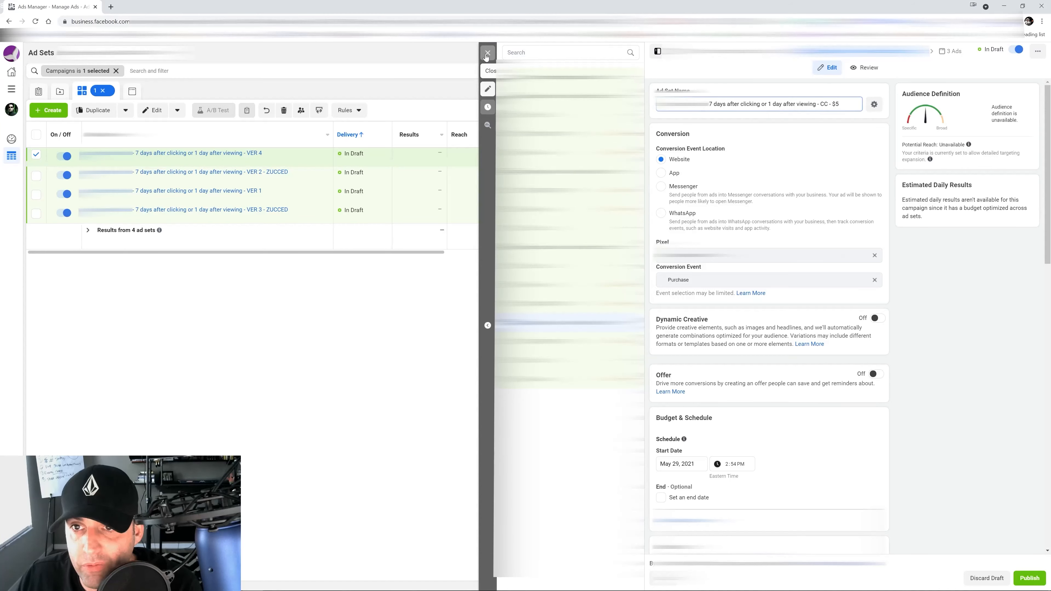
Step: Show the additional Budget & Schedule options of the CC - $5 ad set and enable Ad Set Spend Limits
{"action": "scroll", "coordinate": [903, 308], "scroll_direction": "down", "scroll_amount": 1}
{"action": "scroll", "coordinate": [903, 308], "scroll_direction": "down", "scroll_amount": 8}
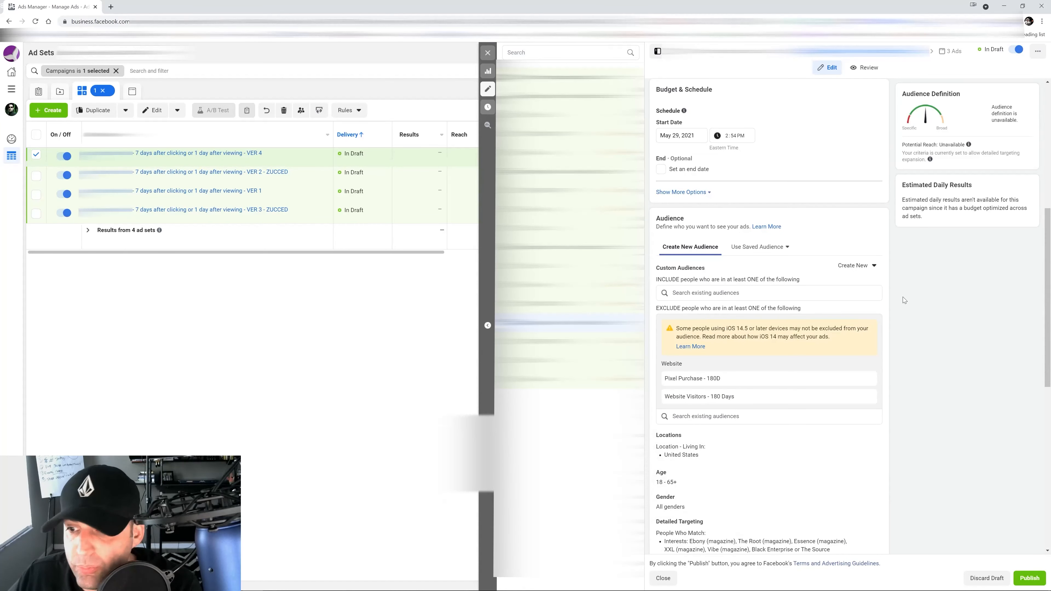
{"action": "scroll", "coordinate": [933, 317], "scroll_direction": "up", "scroll_amount": 3}
{"action": "scroll", "coordinate": [936, 323], "scroll_direction": "up", "scroll_amount": 5}
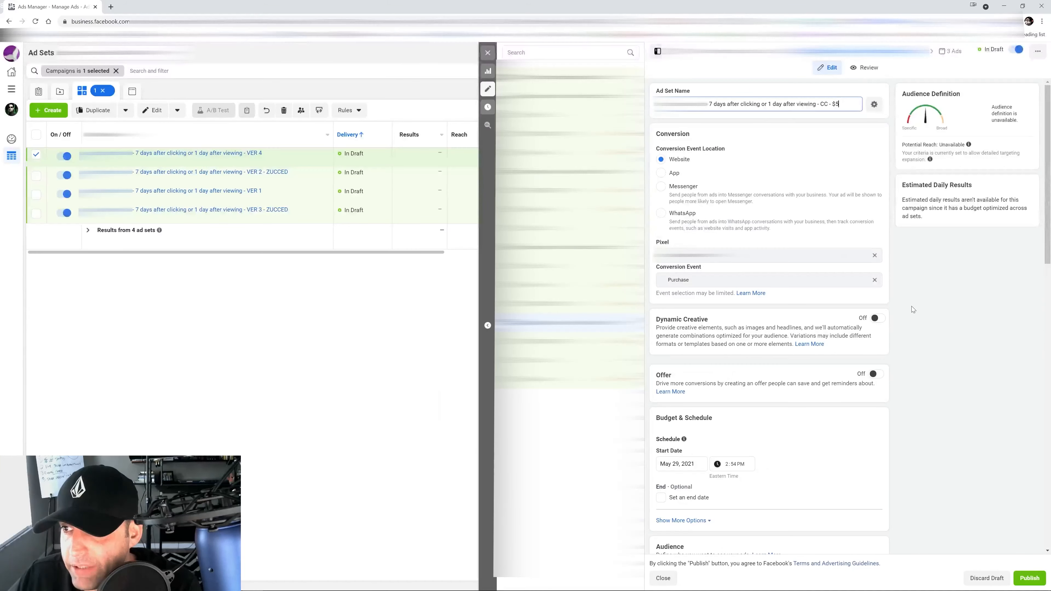
{"action": "scroll", "coordinate": [931, 272], "scroll_direction": "down", "scroll_amount": 10}
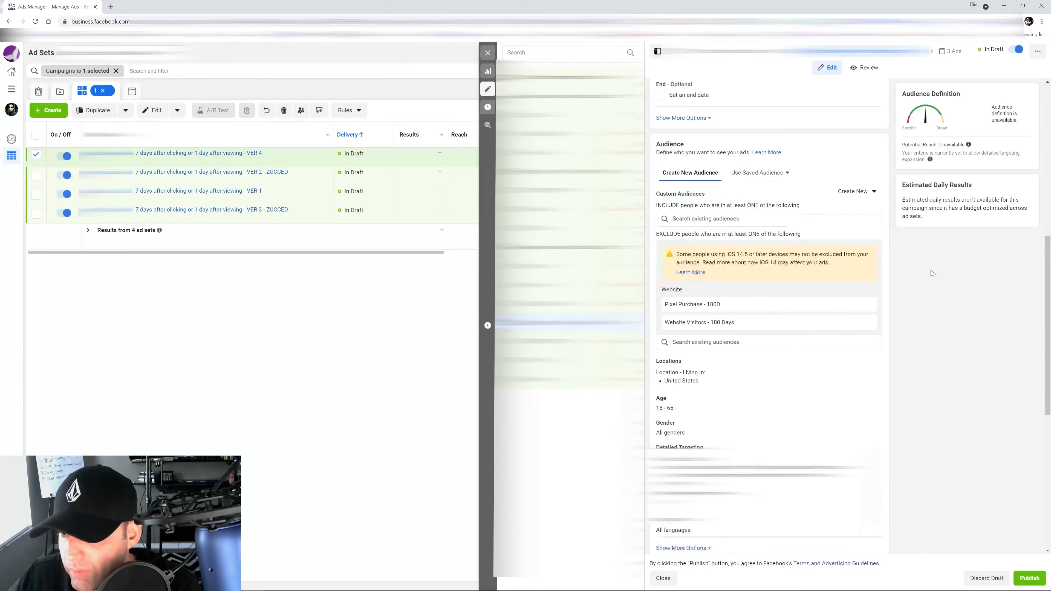
{"action": "scroll", "coordinate": [879, 309], "scroll_direction": "down", "scroll_amount": 4}
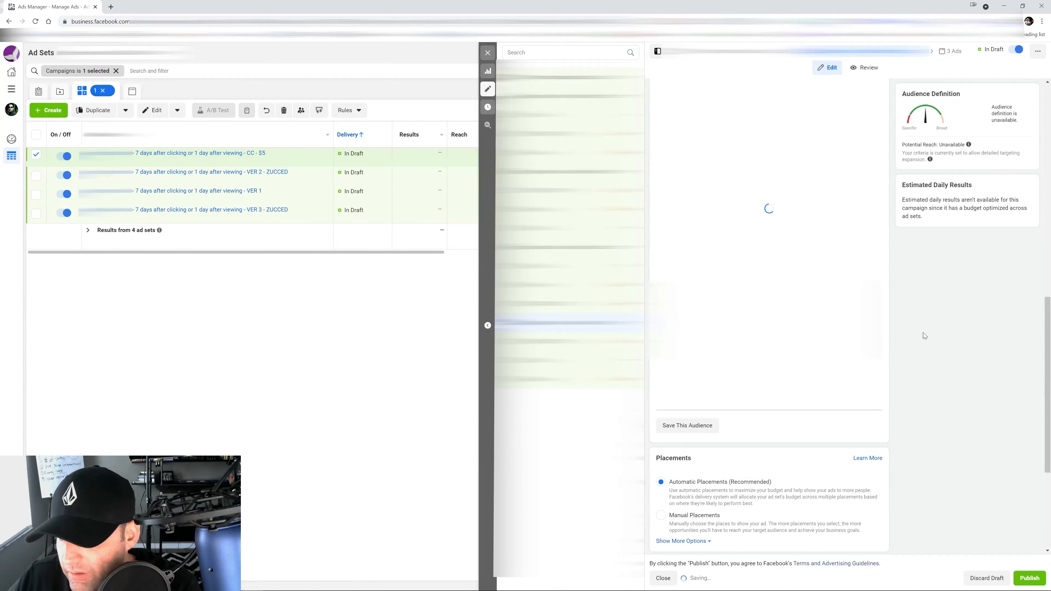
{"action": "scroll", "coordinate": [932, 309], "scroll_direction": "down", "scroll_amount": 1}
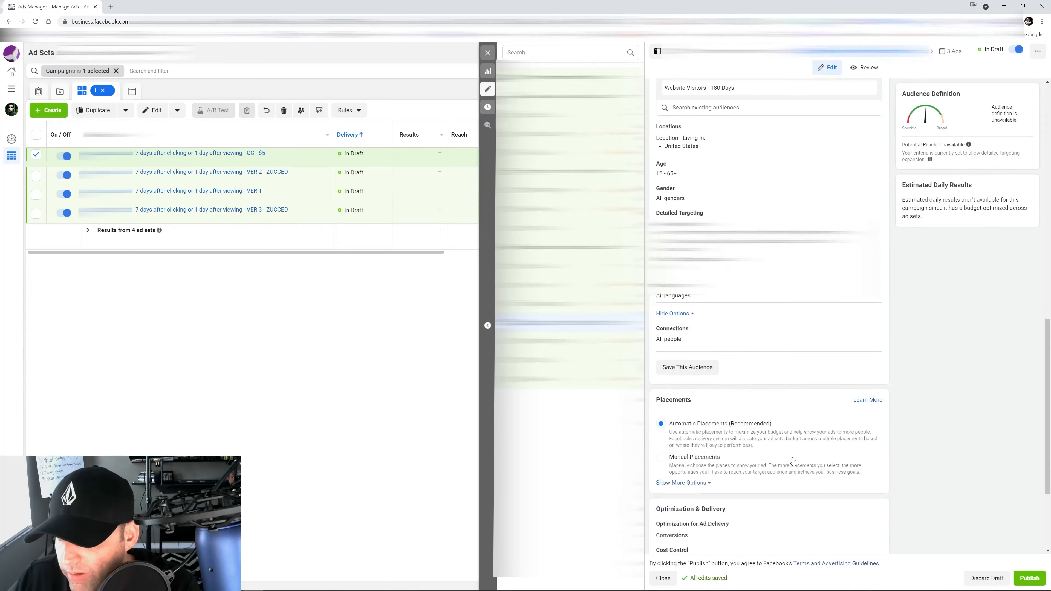
{"action": "scroll", "coordinate": [782, 323], "scroll_direction": "up", "scroll_amount": 4}
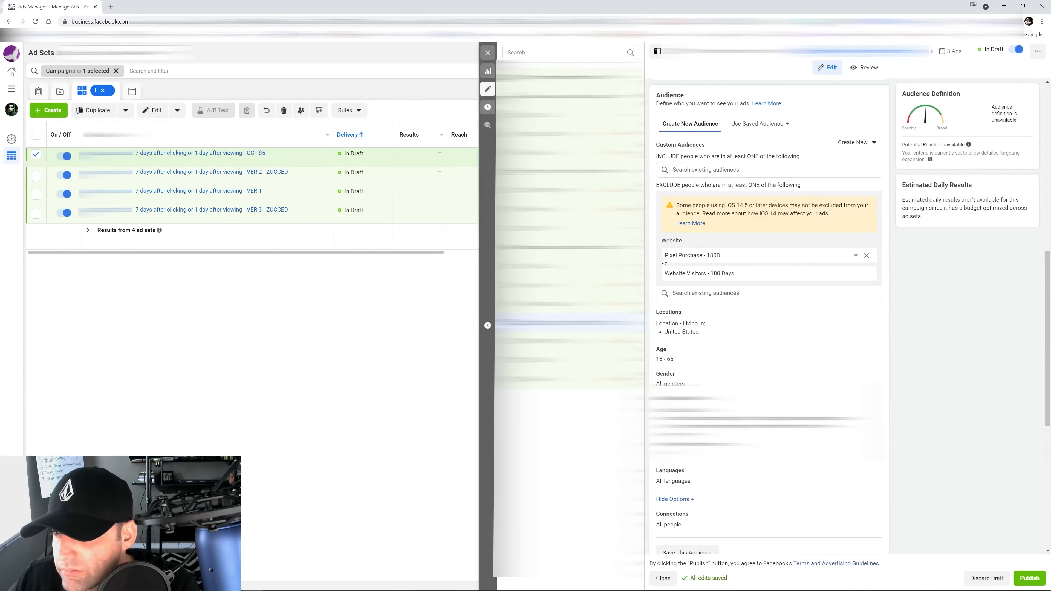
{"action": "scroll", "coordinate": [720, 222], "scroll_direction": "up", "scroll_amount": 4}
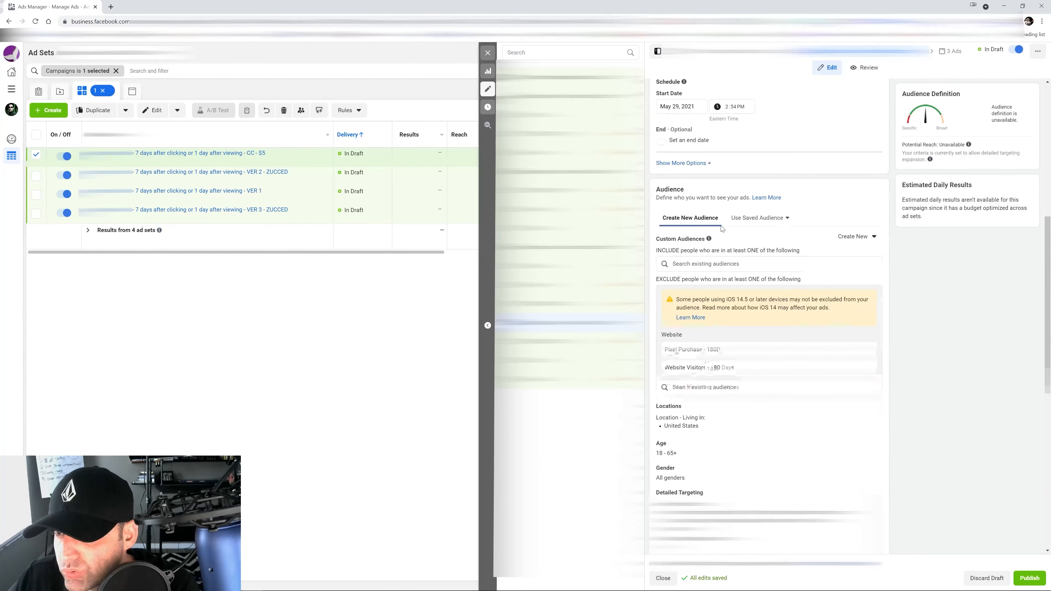
{"action": "scroll", "coordinate": [754, 243], "scroll_direction": "up", "scroll_amount": 2}
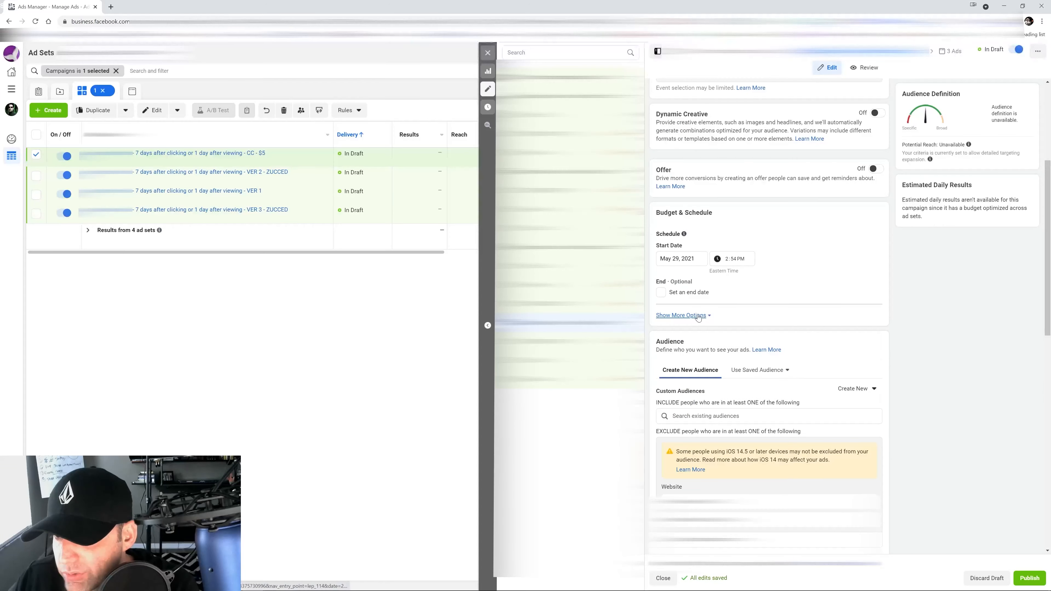
{"action": "left_click", "coordinate": [700, 315]}
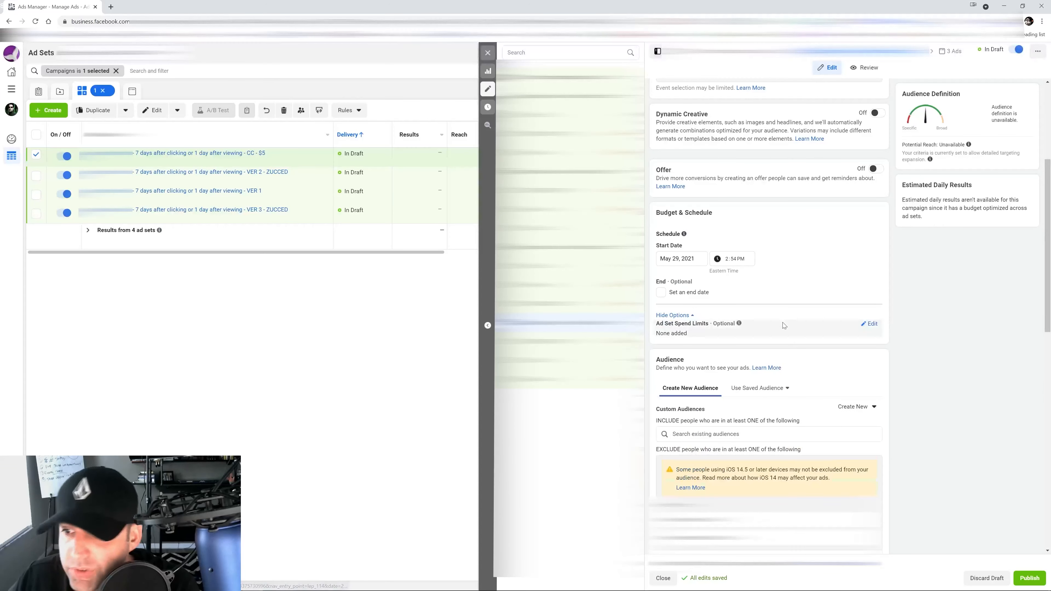
{"action": "left_click", "coordinate": [870, 324]}
{"action": "left_click", "coordinate": [660, 338]}
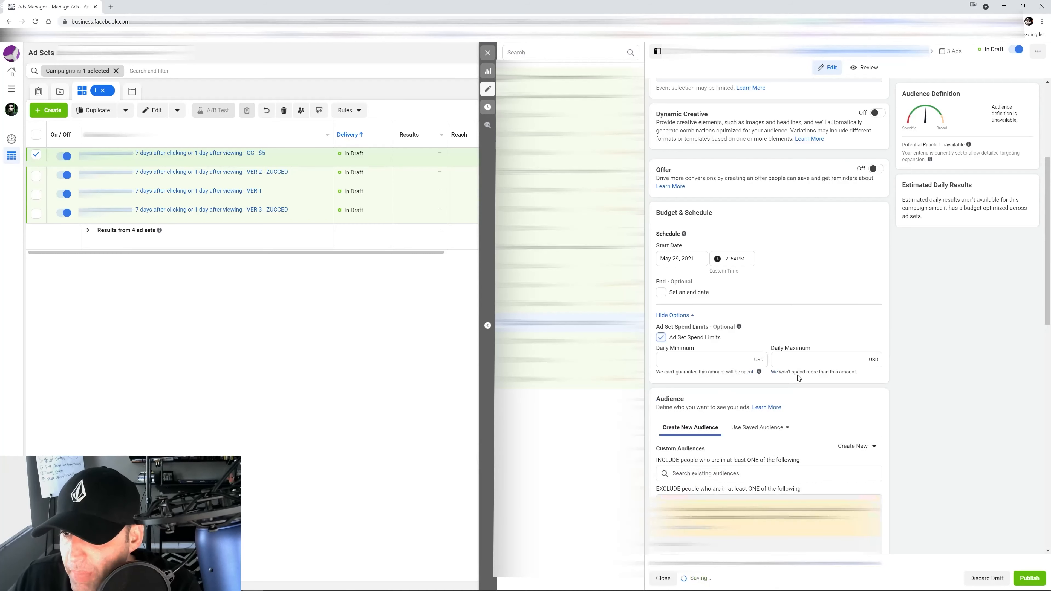
Step: Set the ad set's daily minimum spend to $20 and daily maximum to $100, and close the editor
{"action": "left_click", "coordinate": [704, 359]}
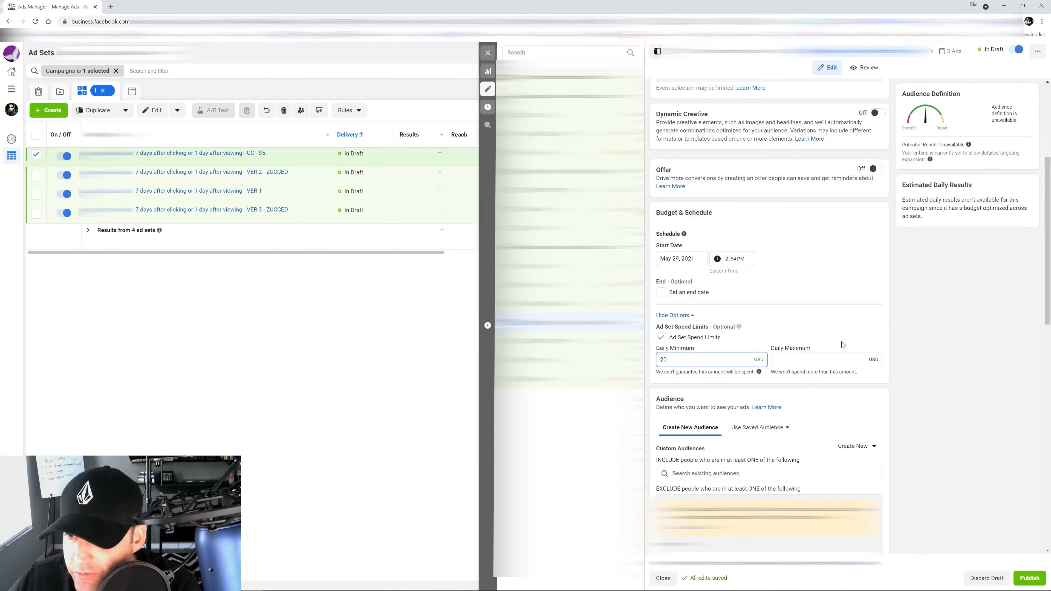
{"action": "key", "text": "Tab"}
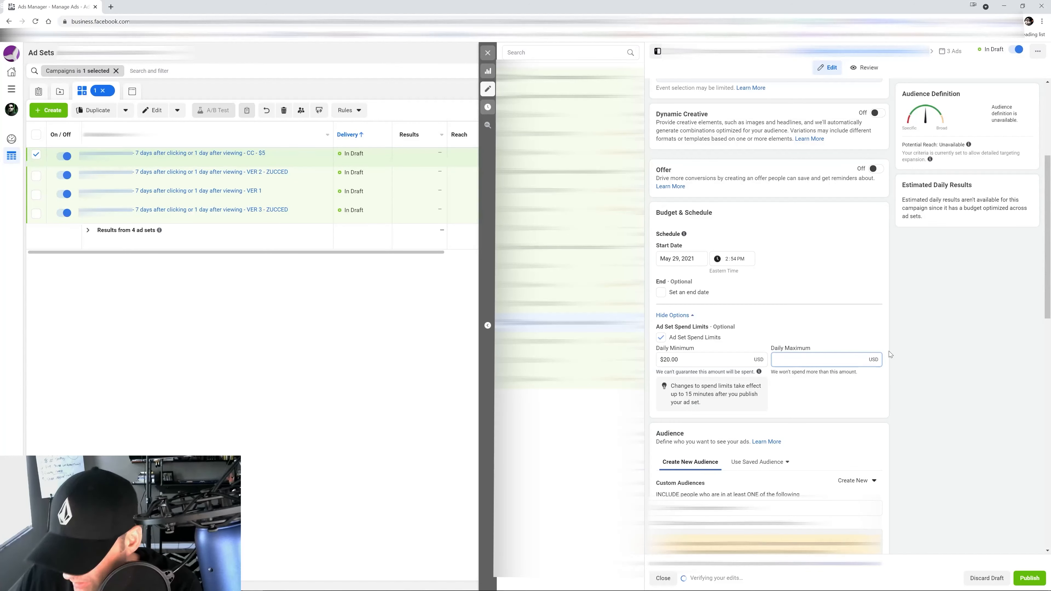
{"action": "type", "text": "100"}
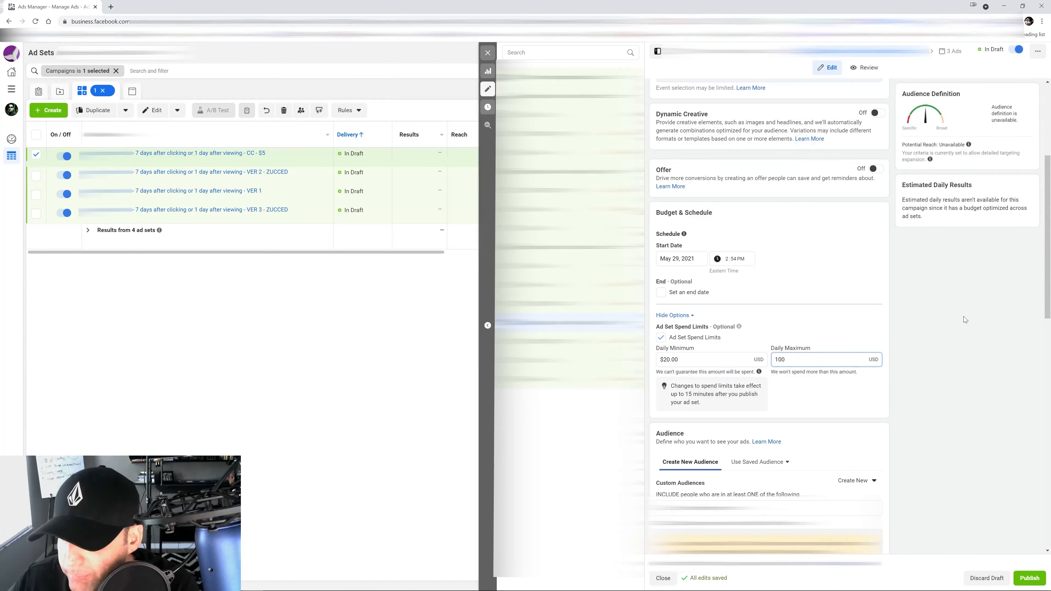
{"action": "left_click", "coordinate": [963, 331]}
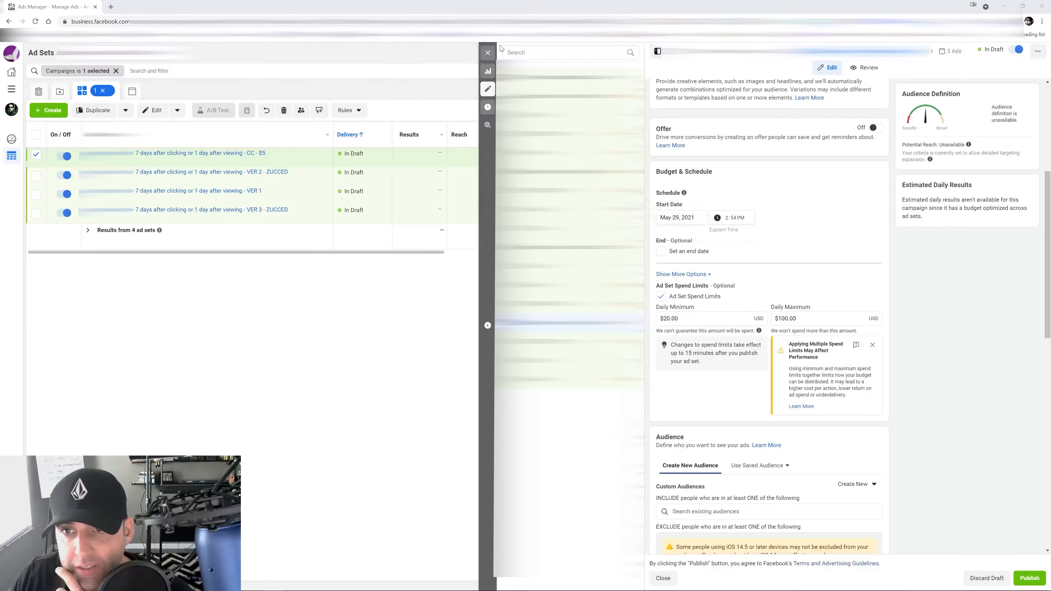
{"action": "left_click", "coordinate": [488, 53]}
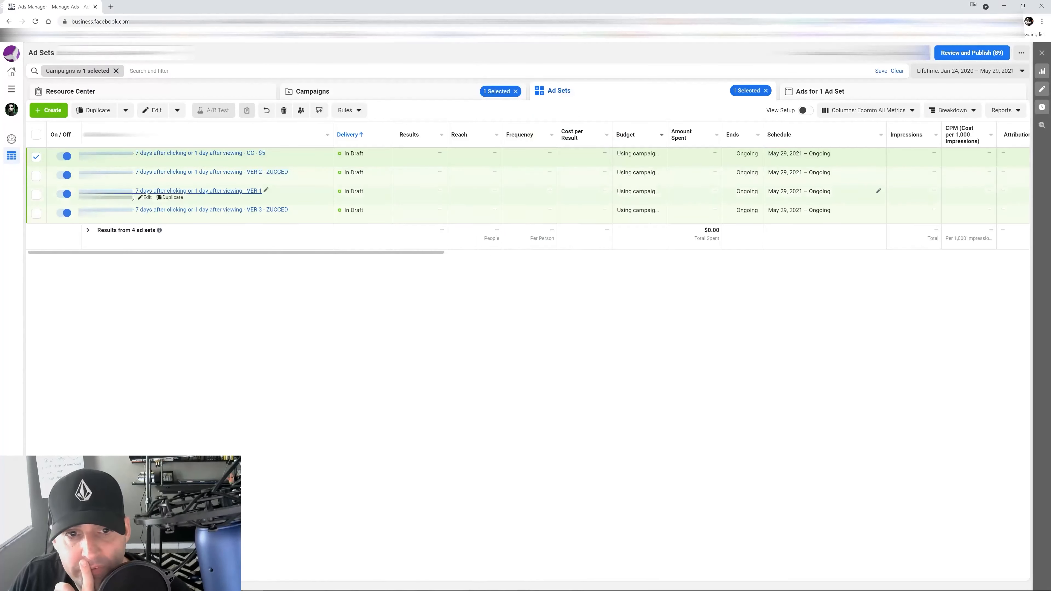
Step: Open the VER 2 - ZUCCED ad set for editing and set its cost control to $8.00 per purchase
{"action": "left_click", "coordinate": [146, 179]}
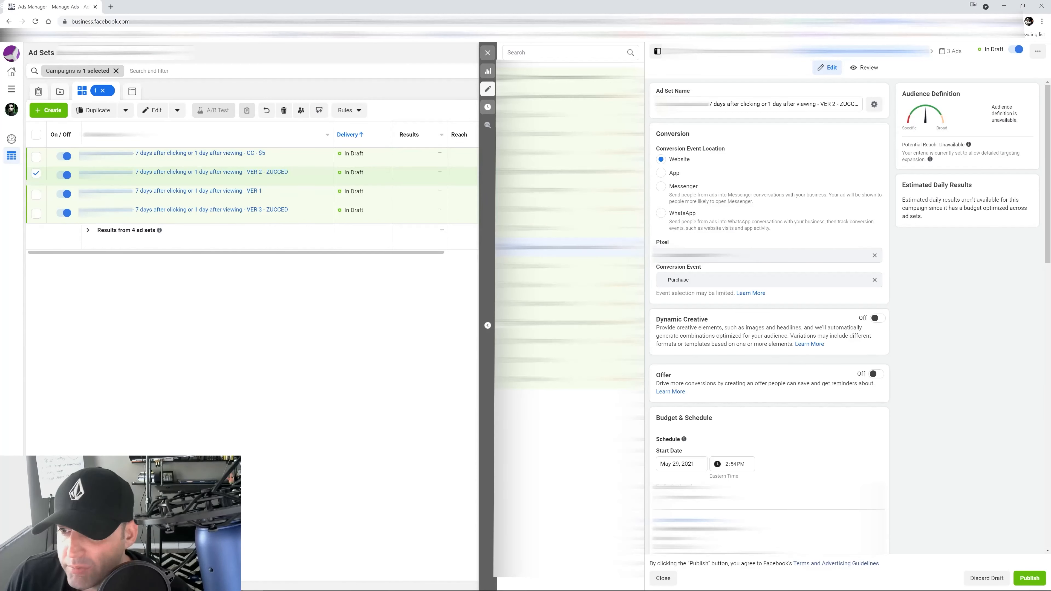
{"action": "scroll", "coordinate": [810, 286], "scroll_direction": "down", "scroll_amount": 15}
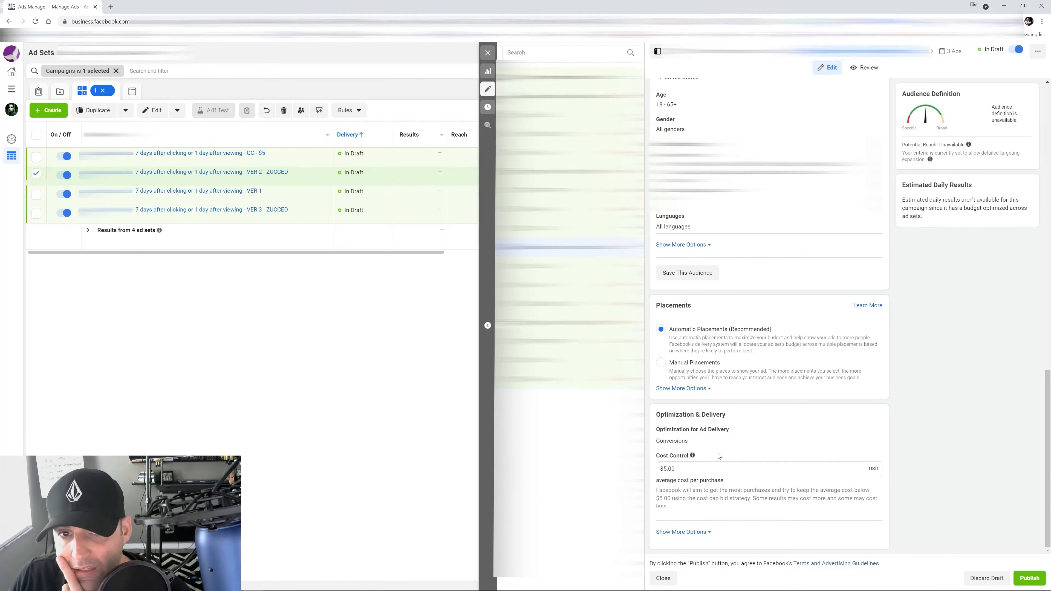
{"action": "left_click_drag", "start_coordinate": [678, 469], "coordinate": [649, 469]}
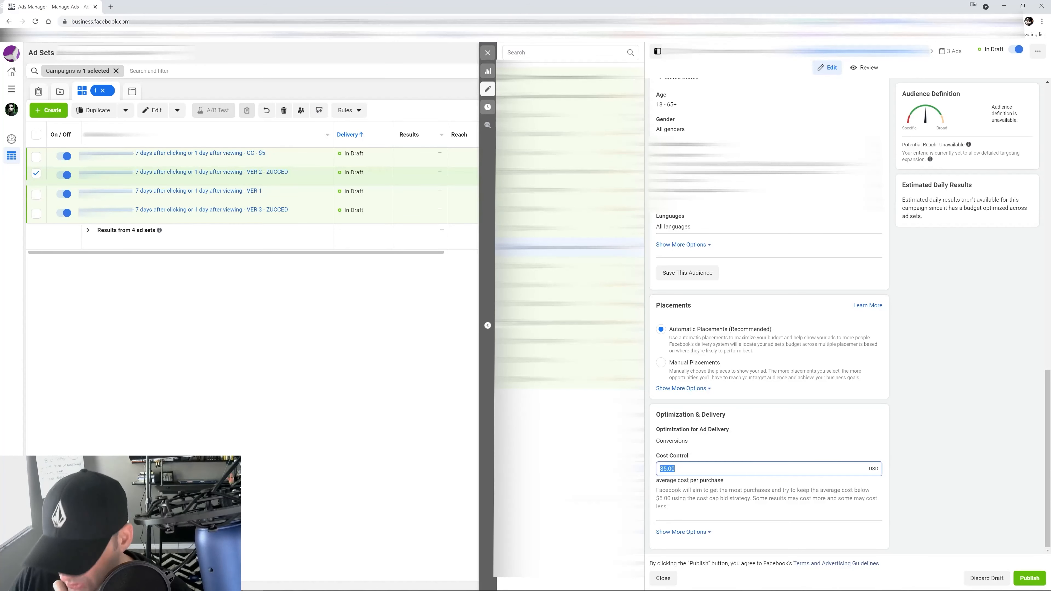
{"action": "type", "text": "8.00"}
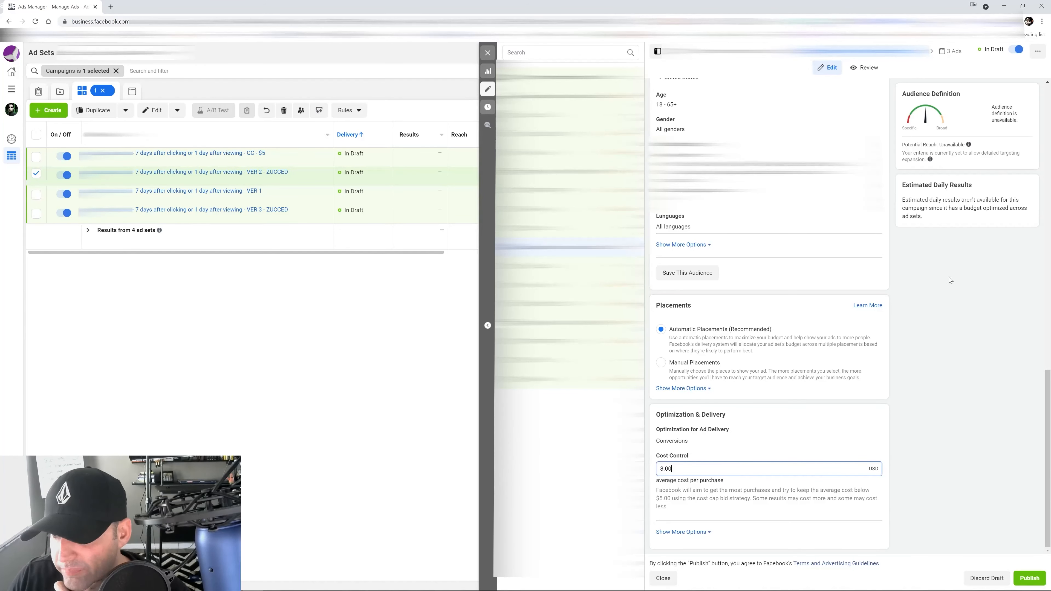
{"action": "left_click", "coordinate": [282, 144]}
Step: Replace the "VER 2 - ZUCCED" ending of the ad set name with "$8" and close the editor
{"action": "scroll", "coordinate": [779, 137], "scroll_direction": "up", "scroll_amount": 15}
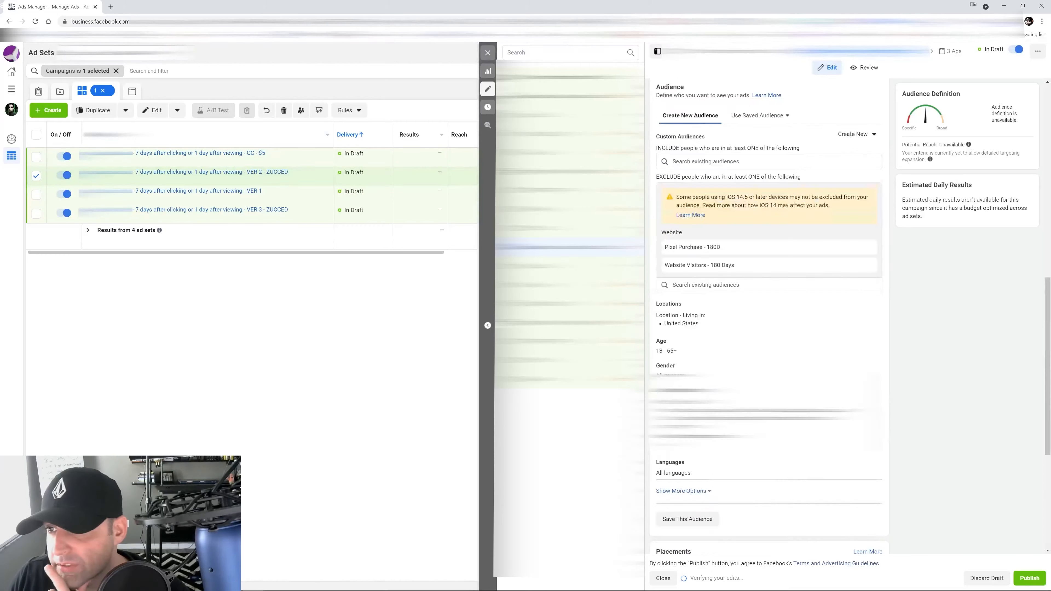
{"action": "left_click_drag", "start_coordinate": [822, 104], "coordinate": [894, 109]}
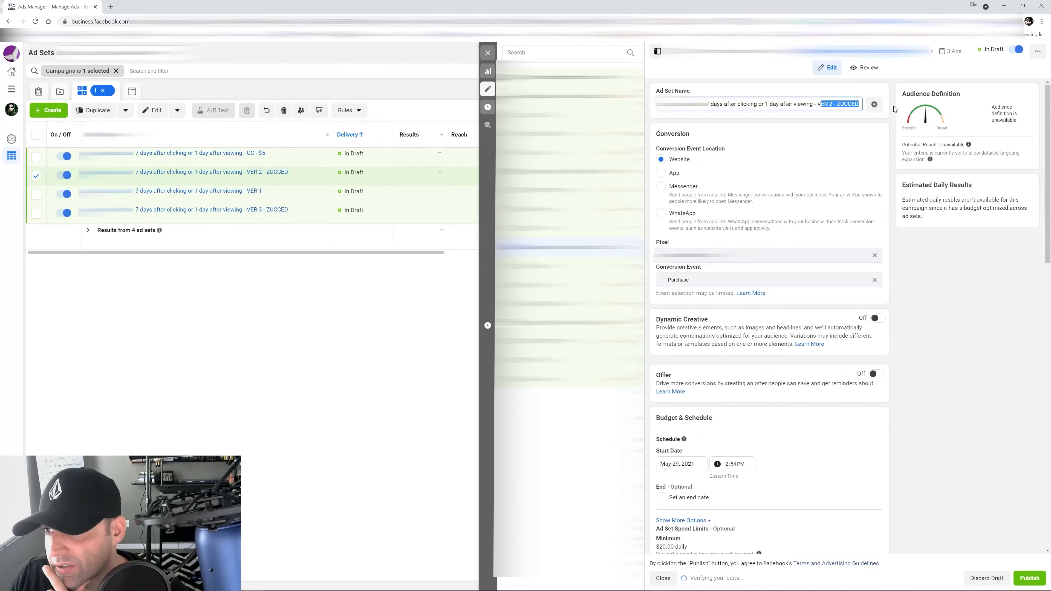
{"action": "left_click_drag", "start_coordinate": [817, 104], "coordinate": [860, 106]}
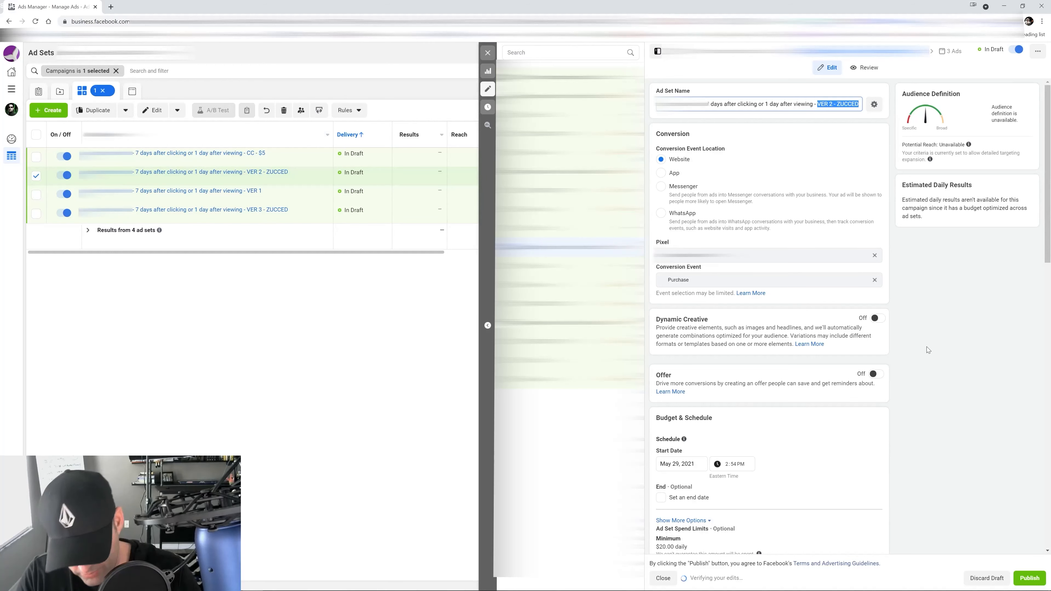
{"action": "type", "text": "$8"}
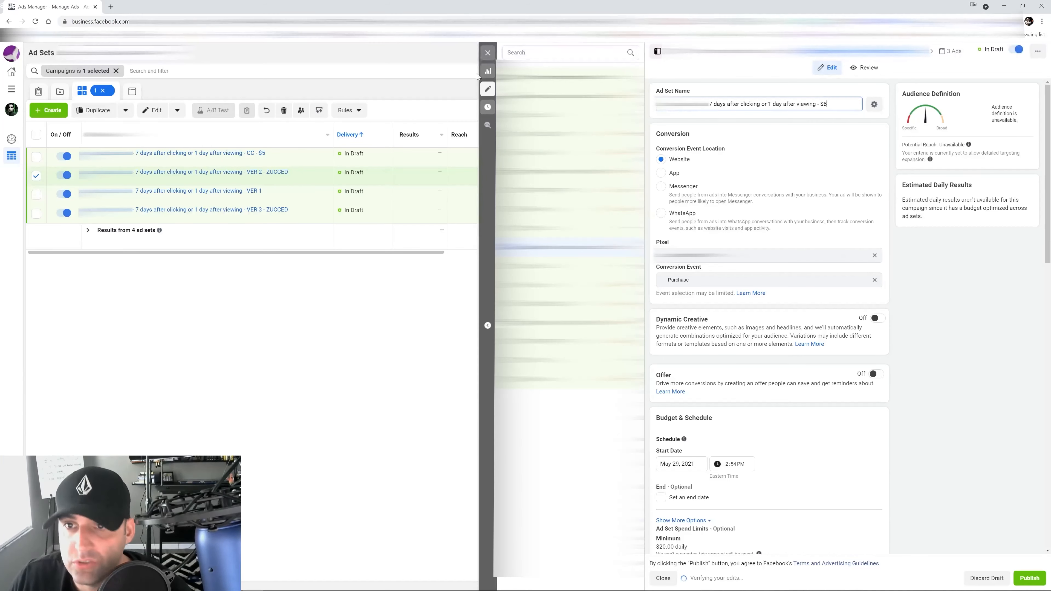
{"action": "left_click", "coordinate": [492, 53]}
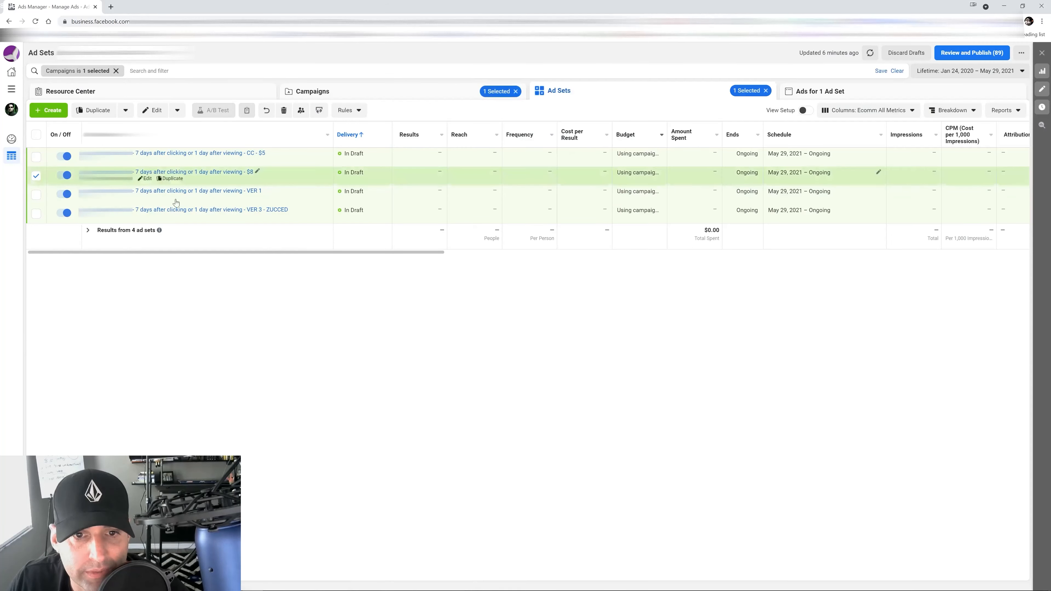
Step: Open the VER 1 ad set for editing and set its cost control to $10.00 per purchase
{"action": "left_click", "coordinate": [147, 198]}
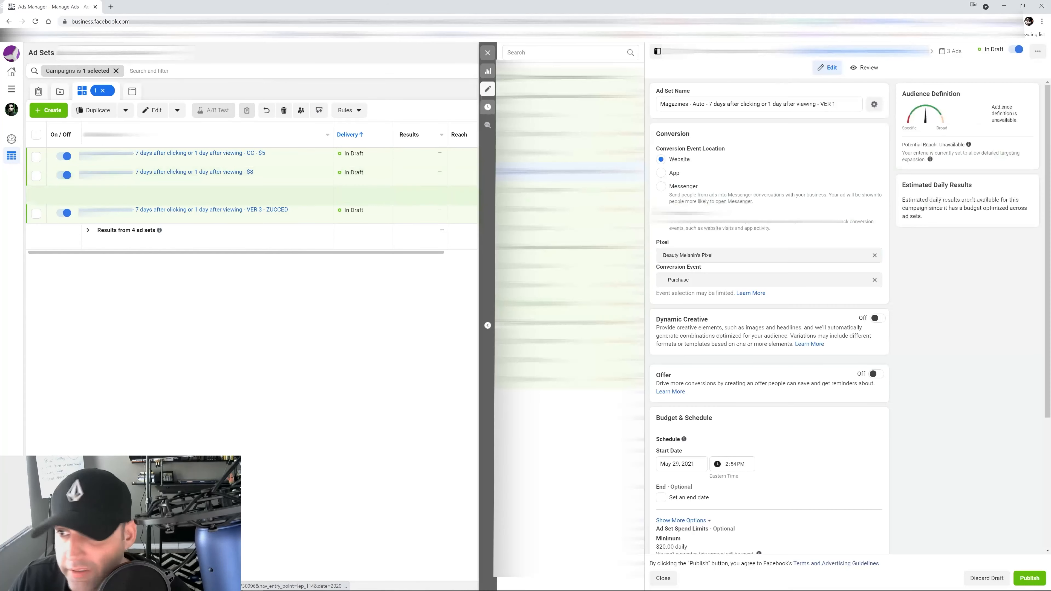
{"action": "scroll", "coordinate": [824, 269], "scroll_direction": "down", "scroll_amount": 15}
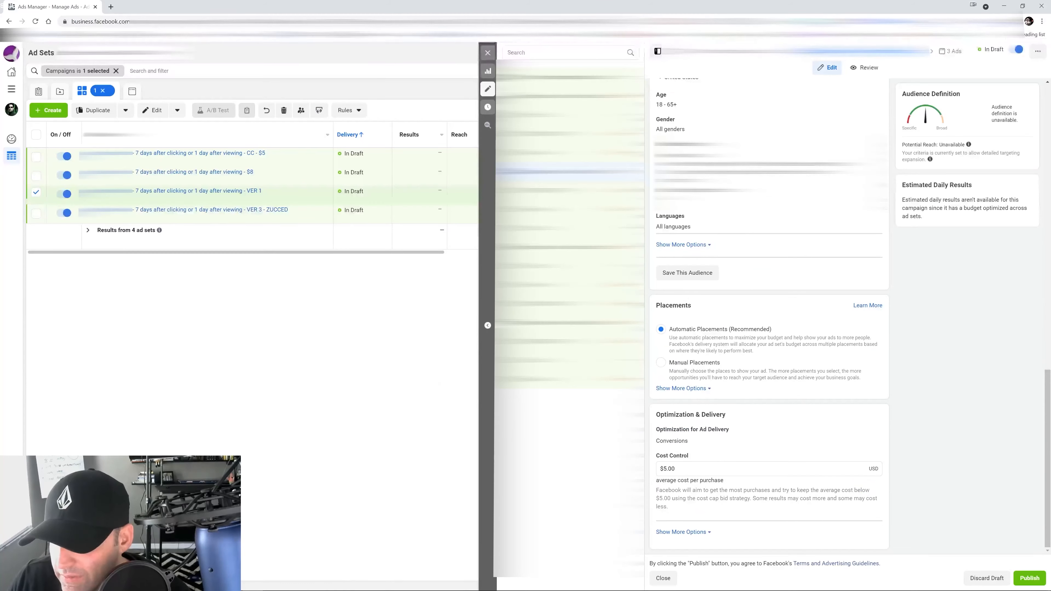
{"action": "left_click_drag", "start_coordinate": [681, 469], "coordinate": [650, 473]}
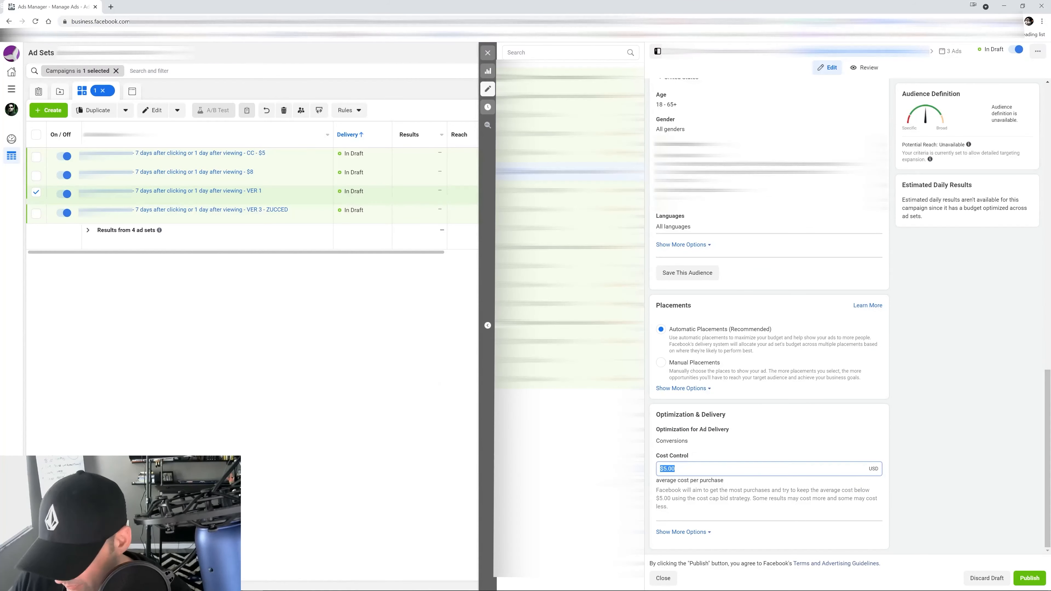
{"action": "type", "text": "10"}
{"action": "left_click", "coordinate": [958, 325]}
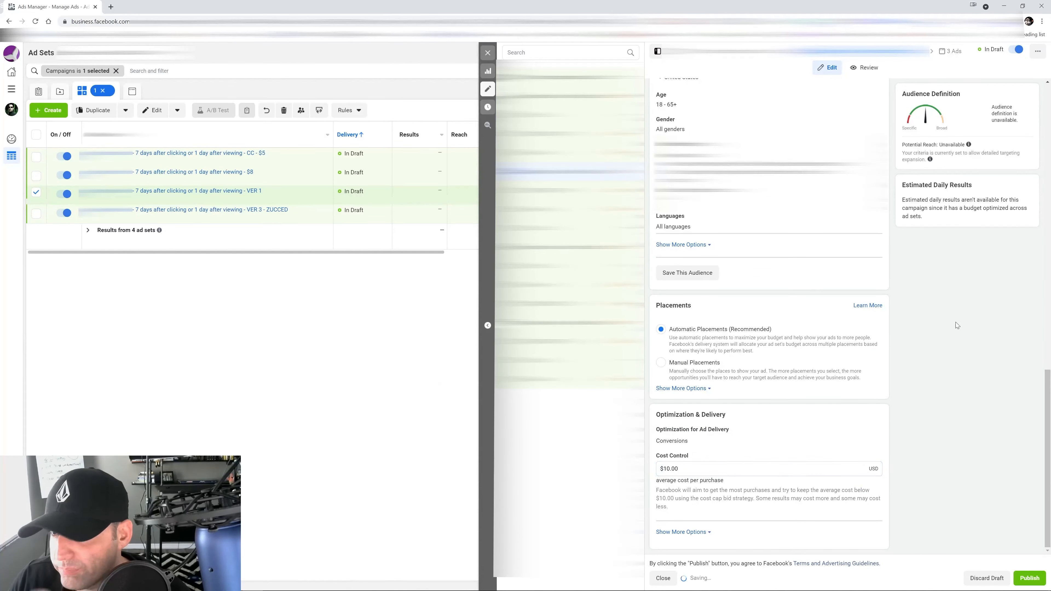
Step: Replace the "VER 1" ending of the ad set name with "10" and close the editor
{"action": "scroll", "coordinate": [957, 325], "scroll_direction": "up", "scroll_amount": 15}
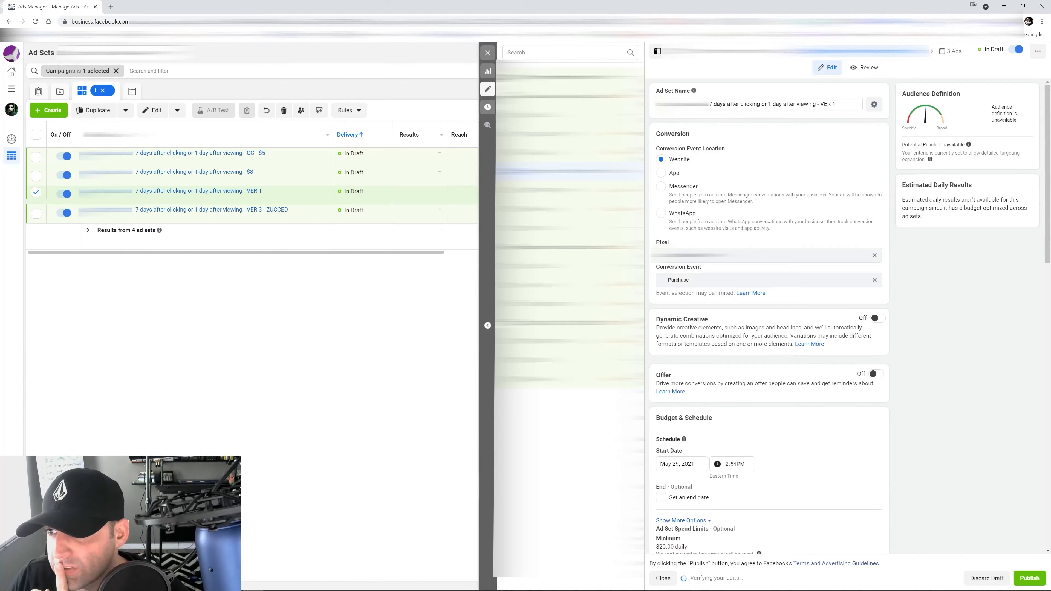
{"action": "left_click", "coordinate": [824, 104]}
{"action": "double_click", "coordinate": [818, 104]}
{"action": "key", "text": "BackSpace"}
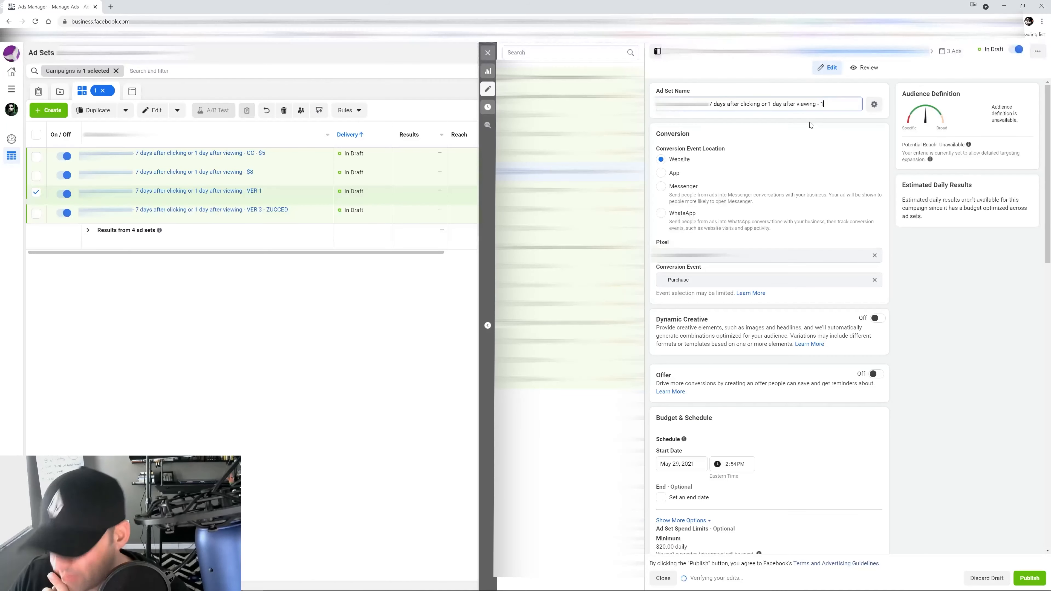
{"action": "type", "text": "0"}
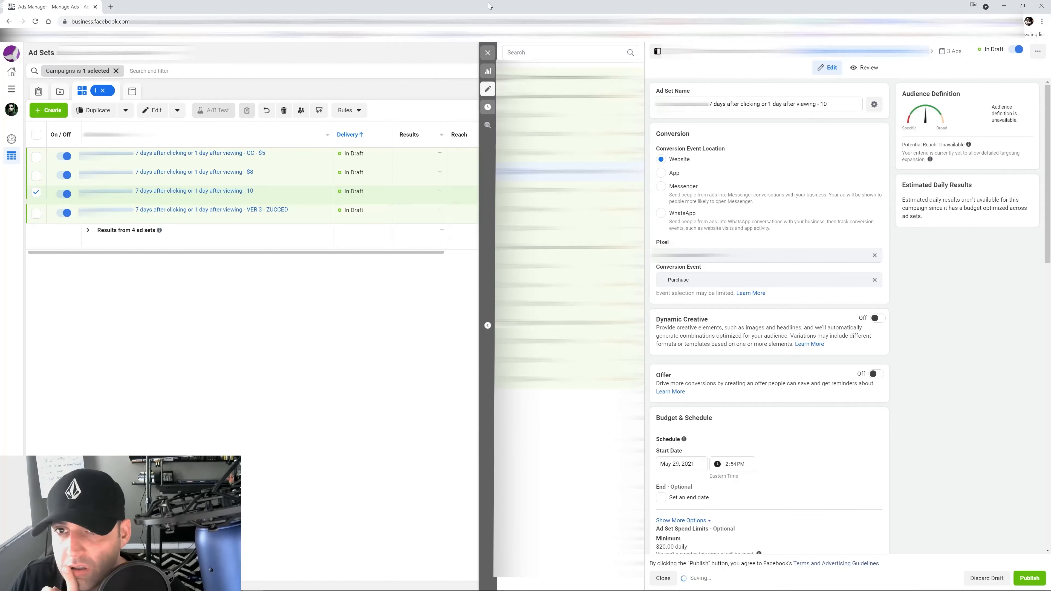
{"action": "left_click", "coordinate": [488, 53]}
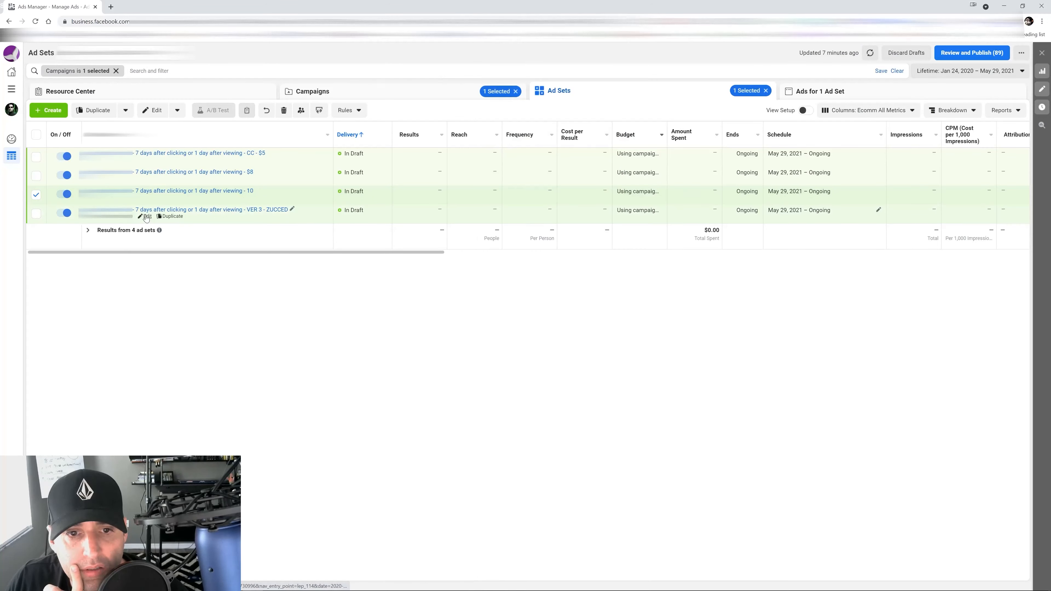
Step: Open the VER 3 - ZUCCED ad set for editing and replace the "VER 3 - ZUCCED" ending of its name with "12"
{"action": "left_click", "coordinate": [146, 217]}
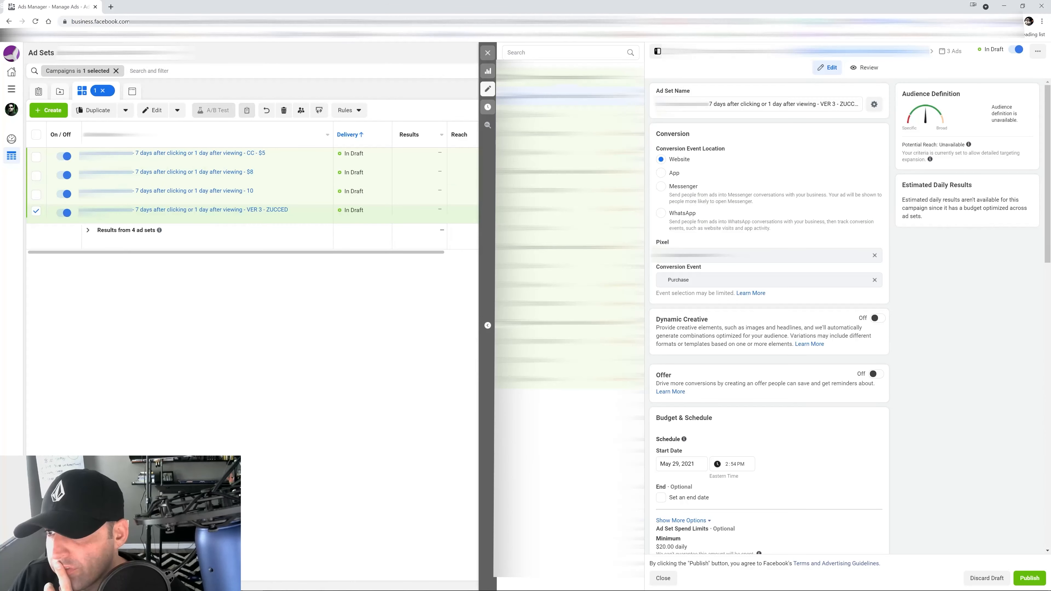
{"action": "left_click_drag", "start_coordinate": [738, 105], "coordinate": [873, 104]}
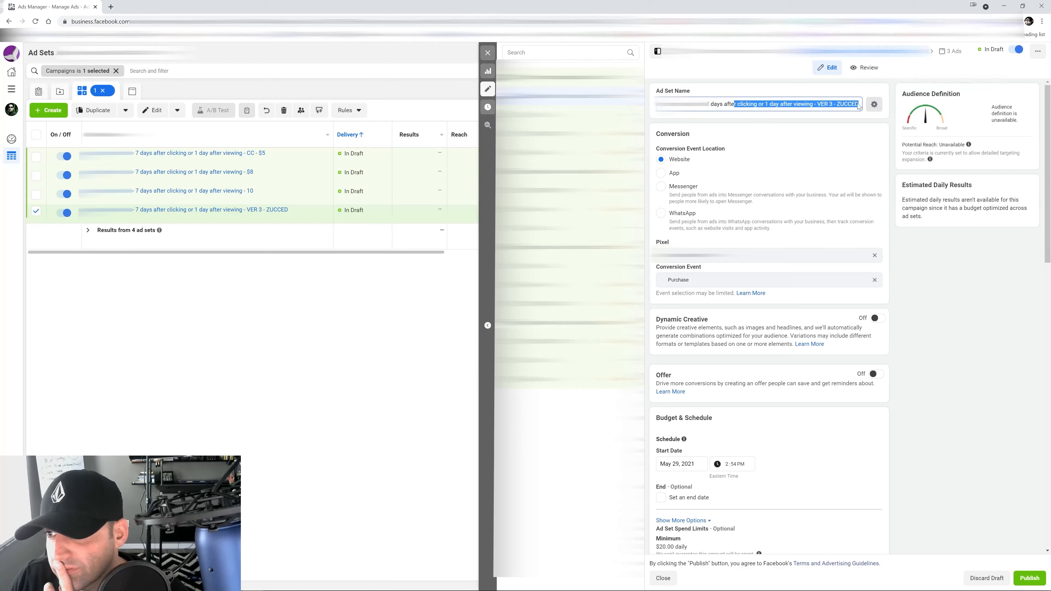
{"action": "left_click", "coordinate": [818, 104]}
{"action": "key", "text": "shift+End"}
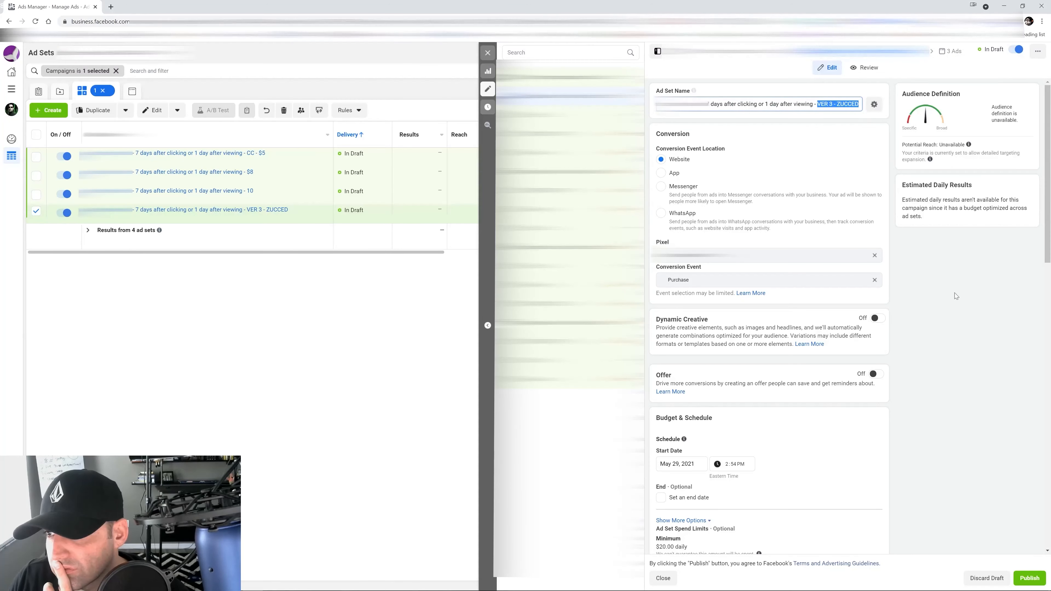
{"action": "type", "text": "12"}
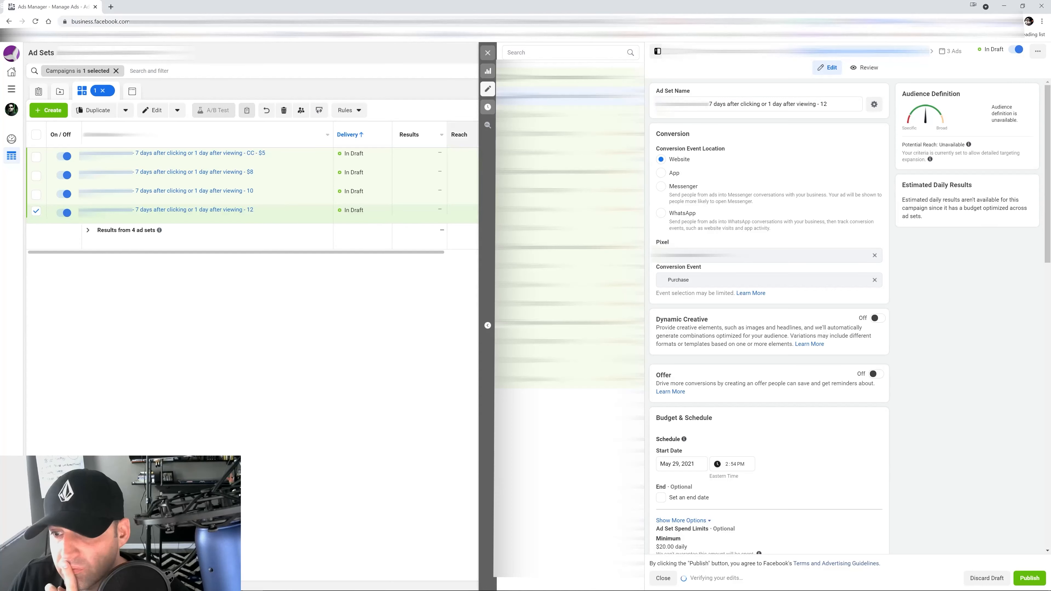
Step: Set the ad set's cost control to $12.00 per purchase and close the editor
{"action": "scroll", "coordinate": [822, 357], "scroll_direction": "down", "scroll_amount": 7}
{"action": "scroll", "coordinate": [823, 357], "scroll_direction": "down", "scroll_amount": 10}
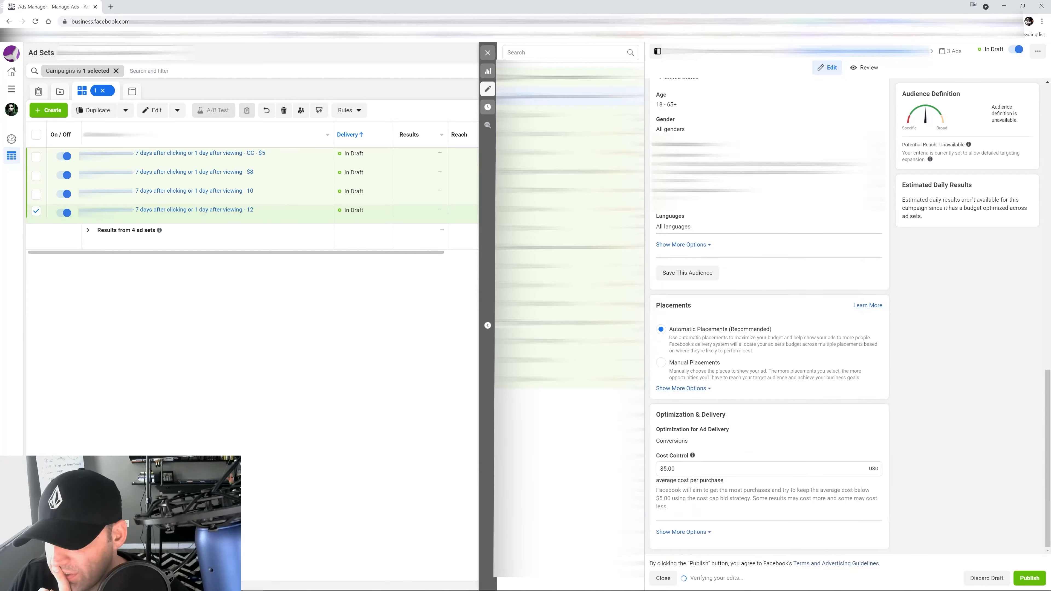
{"action": "left_click_drag", "start_coordinate": [695, 470], "coordinate": [292, 586]}
{"action": "type", "text": "12.00"}
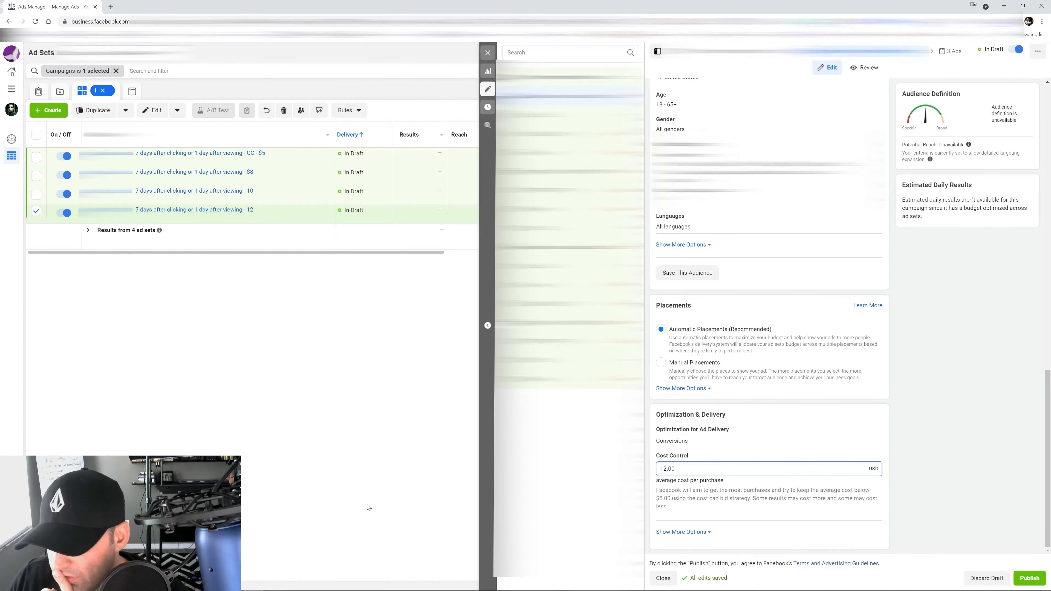
{"action": "left_click", "coordinate": [979, 351]}
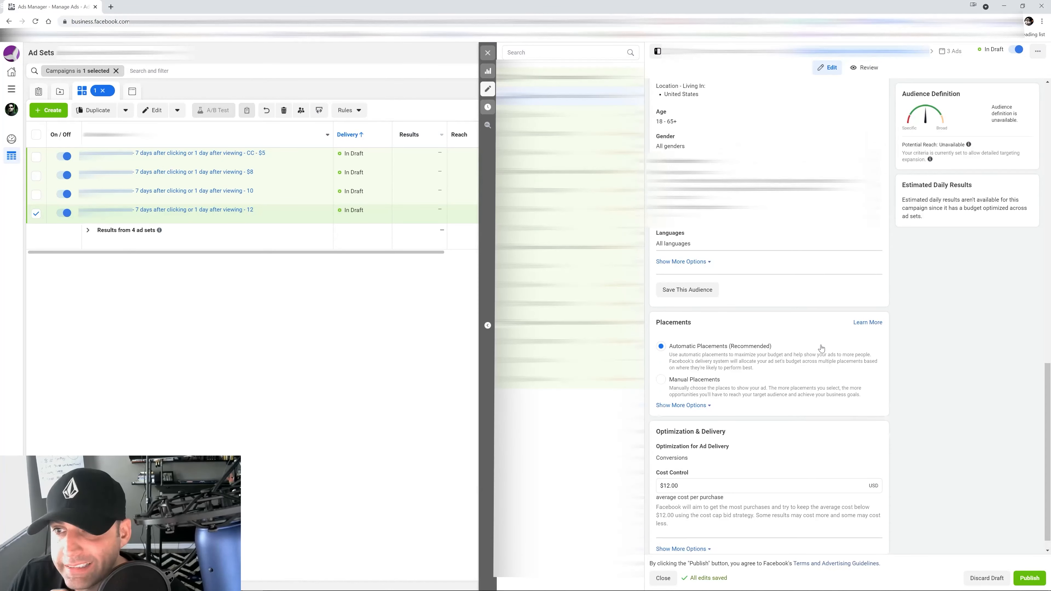
{"action": "left_click", "coordinate": [487, 53]}
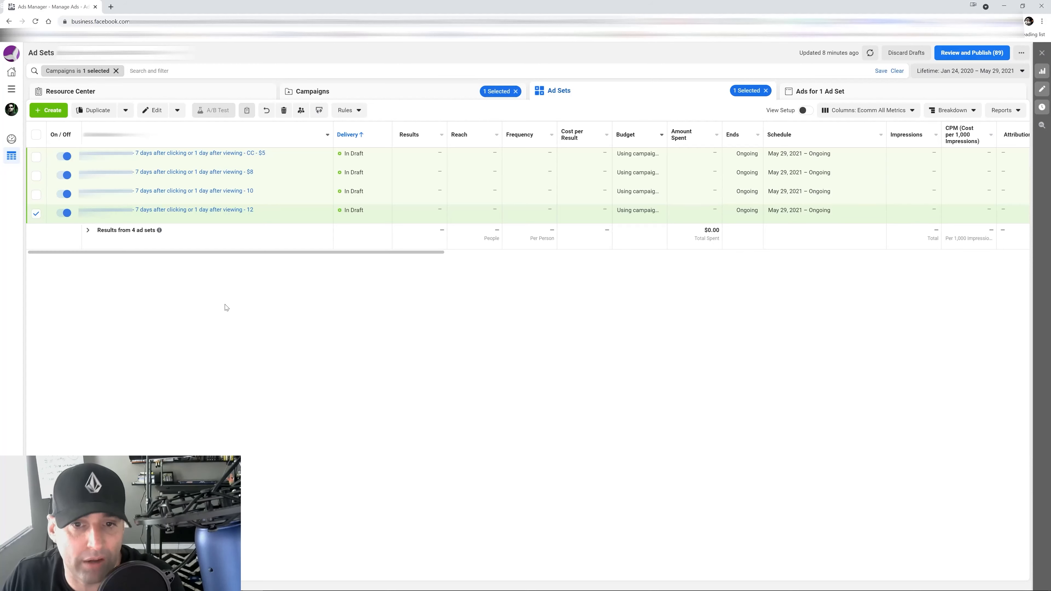
Step: Duplicate the ad set ending in 12 within its original campaign, making six copies
{"action": "mouse_move", "coordinate": [185, 221]}
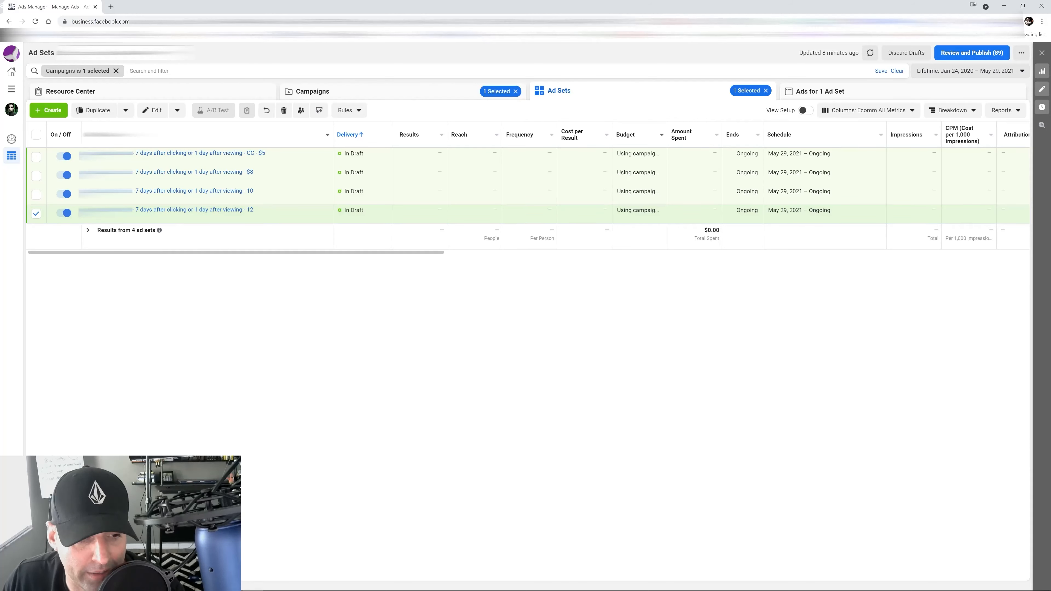
{"action": "left_click", "coordinate": [97, 110]}
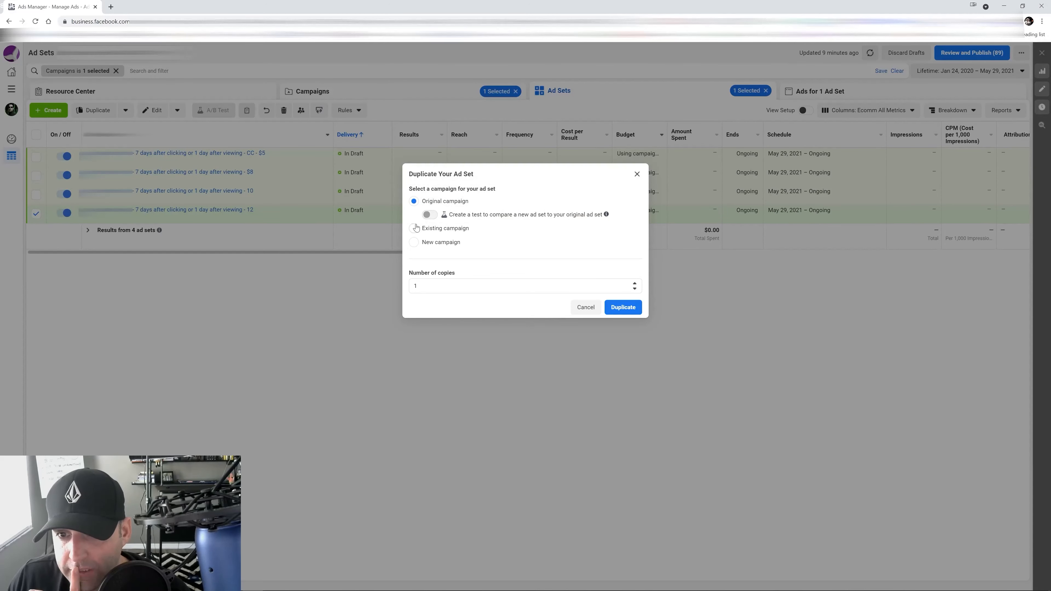
{"action": "left_click", "coordinate": [635, 284]}
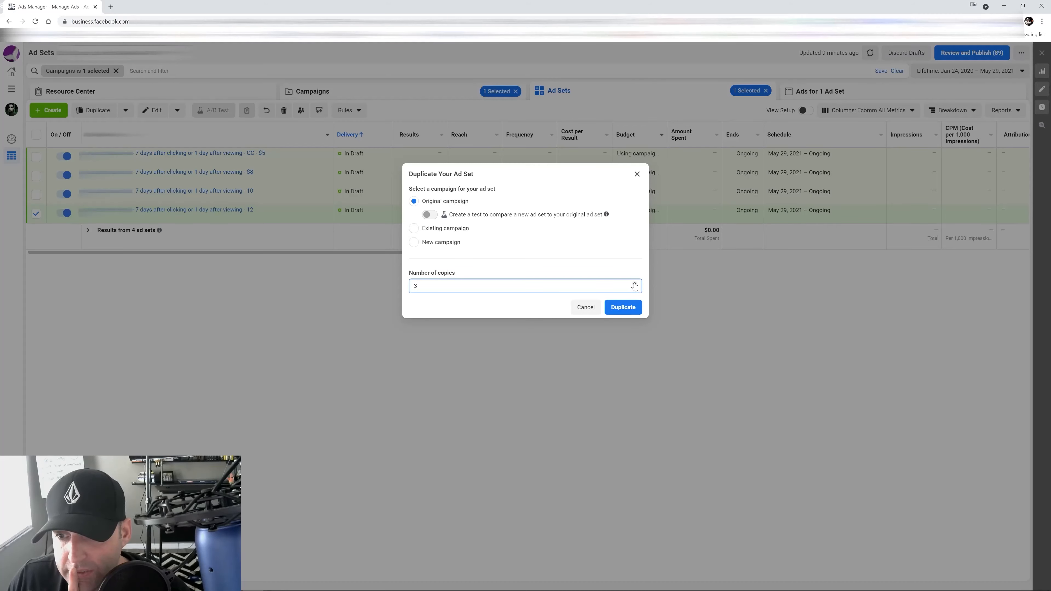
{"action": "left_click", "coordinate": [614, 315]}
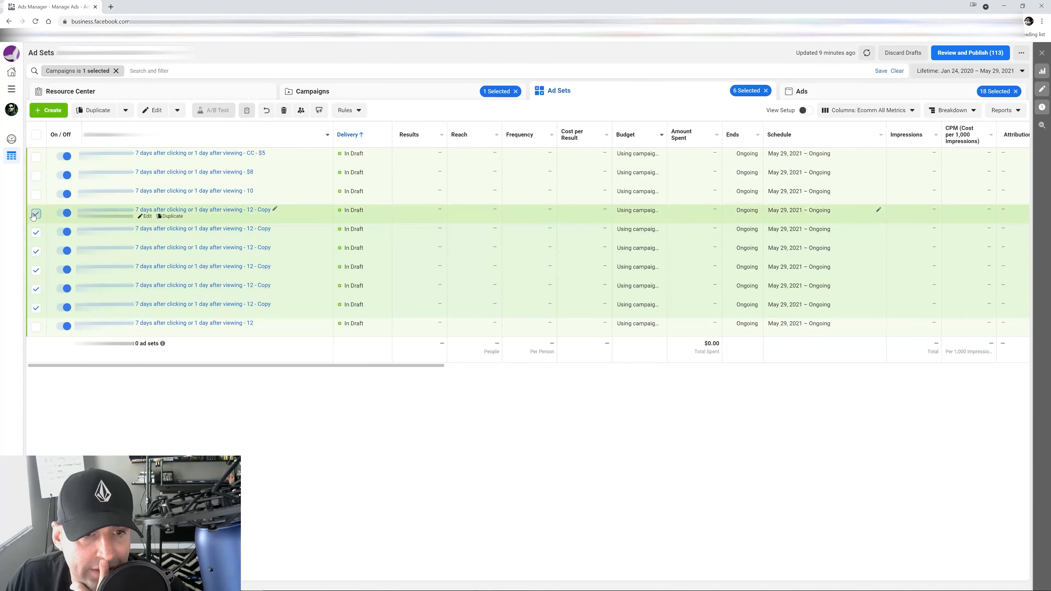
Step: Deselect all six "12 - Copy" ad sets in the list
{"action": "left_click", "coordinate": [35, 214]}
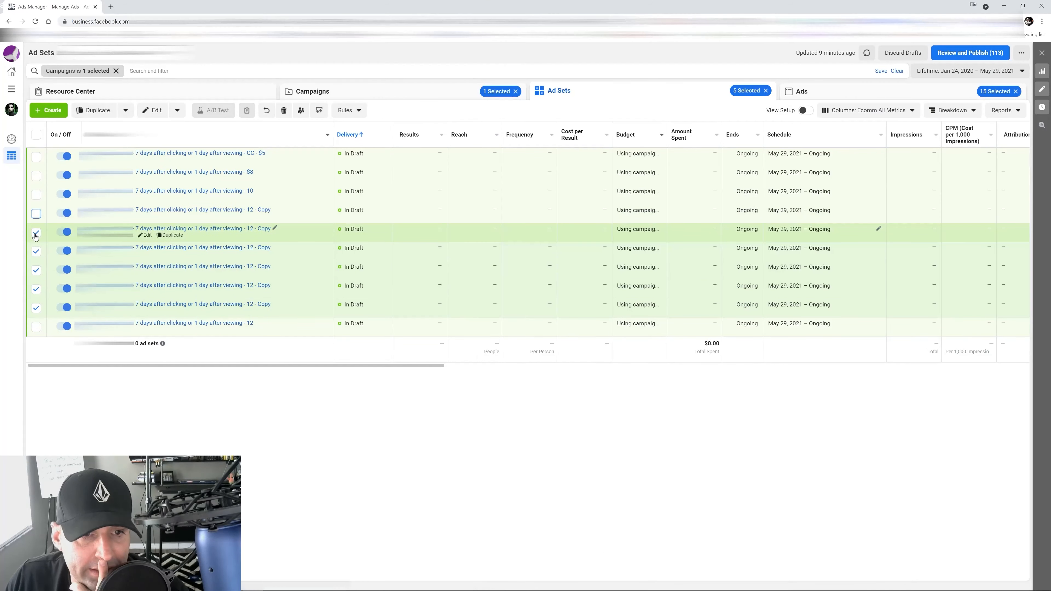
{"action": "left_click", "coordinate": [36, 233]}
{"action": "left_click", "coordinate": [36, 252]}
{"action": "left_click", "coordinate": [36, 270]}
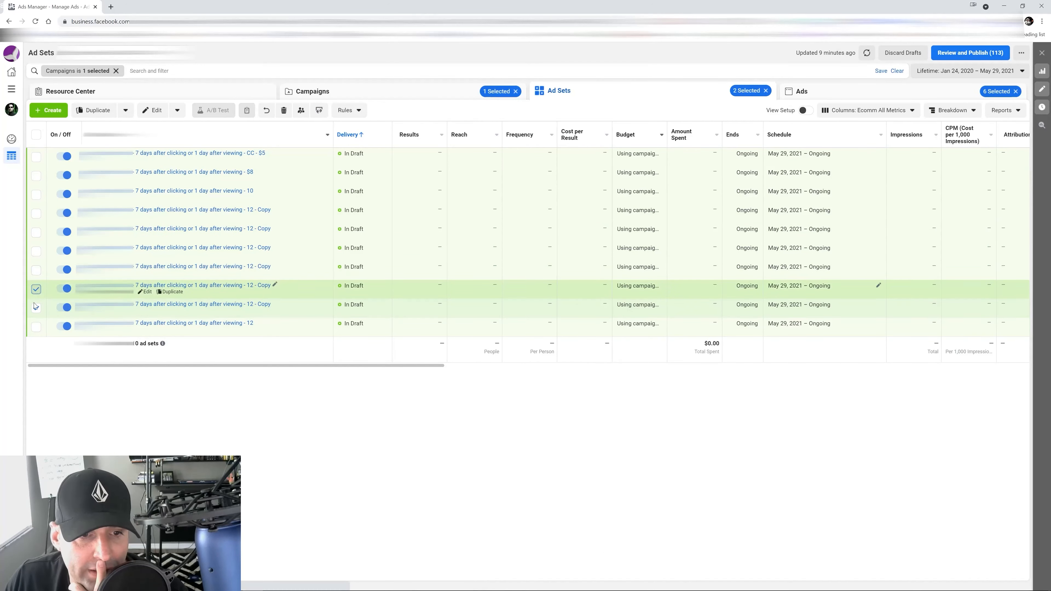
{"action": "left_click", "coordinate": [36, 289]}
{"action": "left_click", "coordinate": [36, 308]}
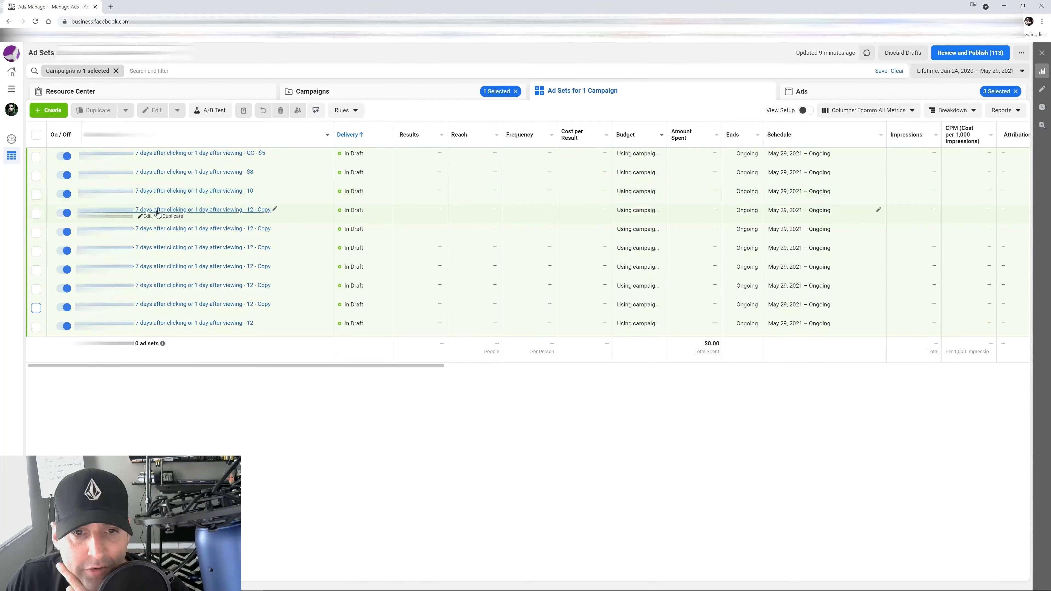
Step: Open the first "12 - Copy" ad set for editing, replace that name ending with "14" and close the editor
{"action": "left_click", "coordinate": [145, 217]}
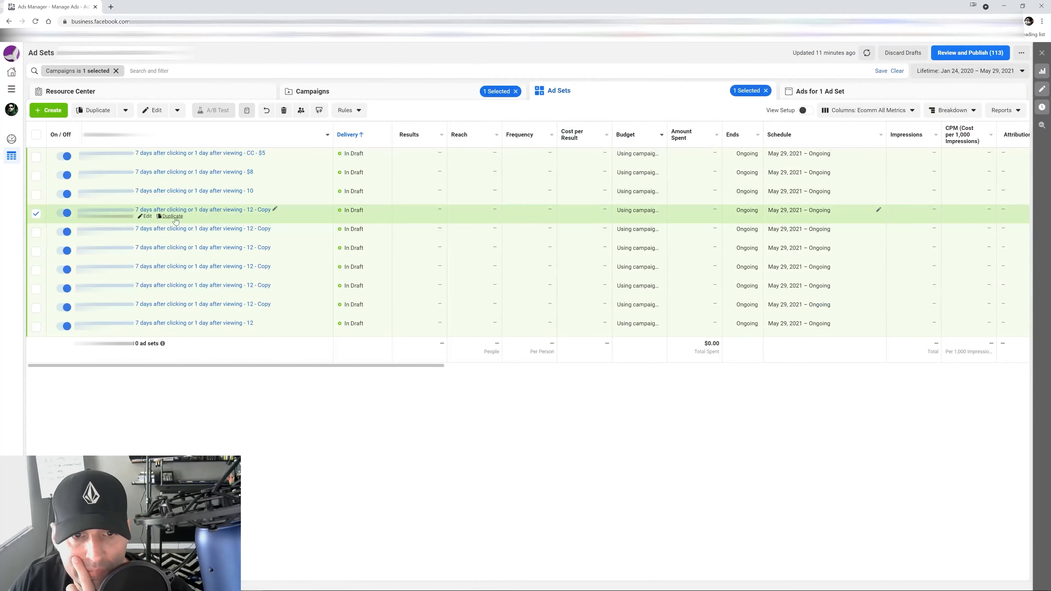
{"action": "left_click", "coordinate": [145, 216]}
{"action": "left_click_drag", "start_coordinate": [820, 104], "coordinate": [845, 109]}
{"action": "type", "text": "14"}
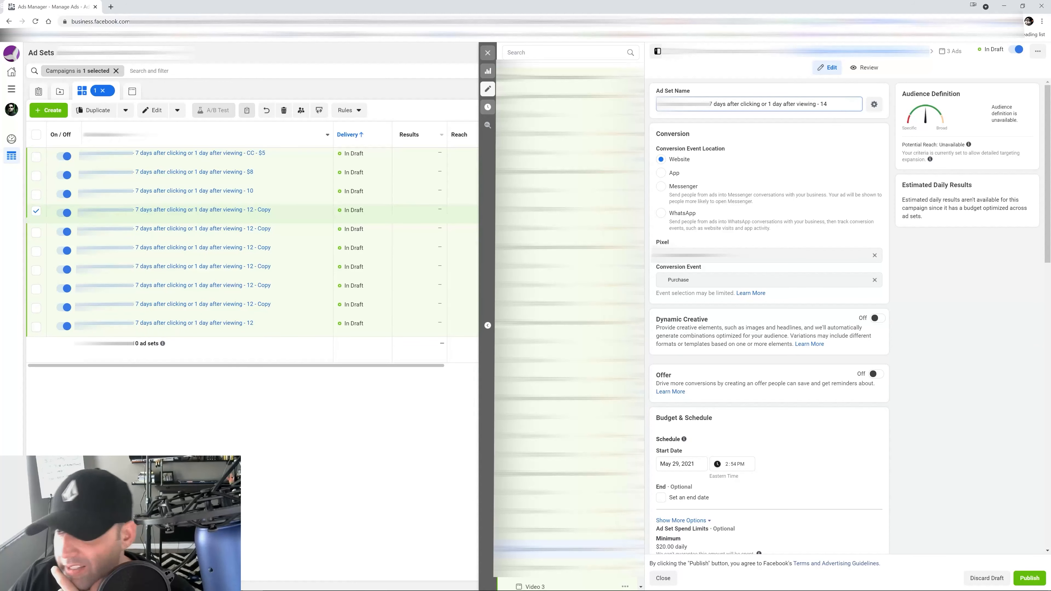
{"action": "left_click", "coordinate": [488, 53]}
Step: Open the "12 - Copy" ad set directly below the 14 ad set and set its cost control to $16.00 per purchase
{"action": "left_click", "coordinate": [146, 235]}
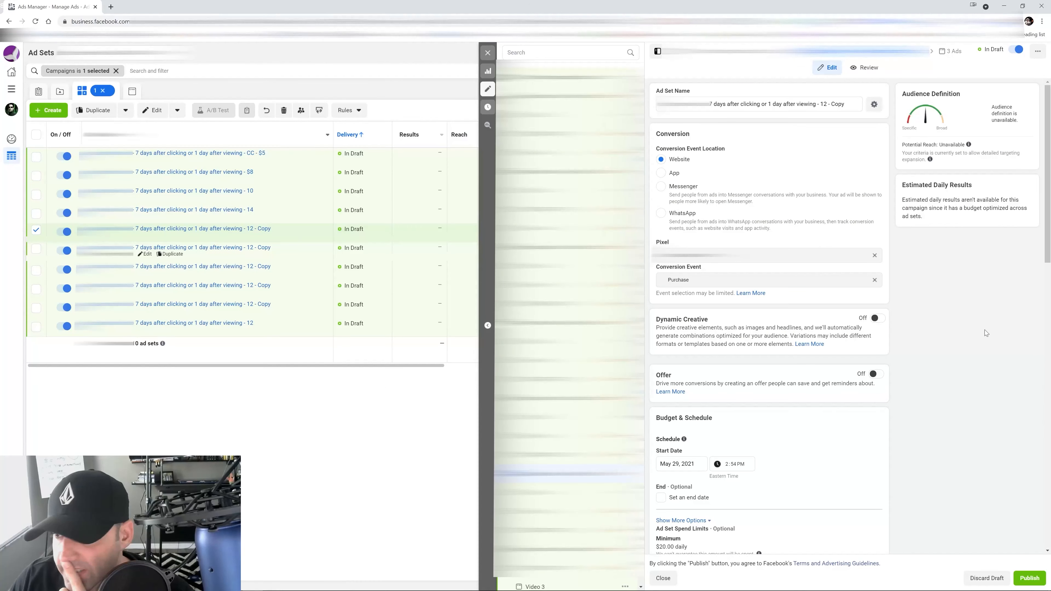
{"action": "scroll", "coordinate": [959, 328], "scroll_direction": "down", "scroll_amount": 10}
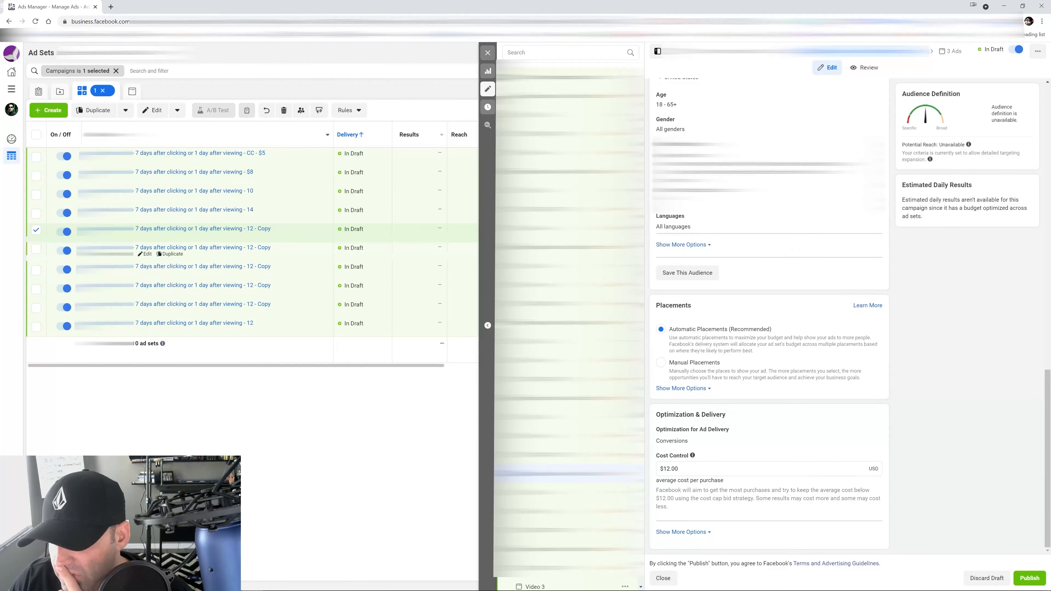
{"action": "left_click_drag", "start_coordinate": [684, 469], "coordinate": [640, 460]}
{"action": "type", "text": "16"}
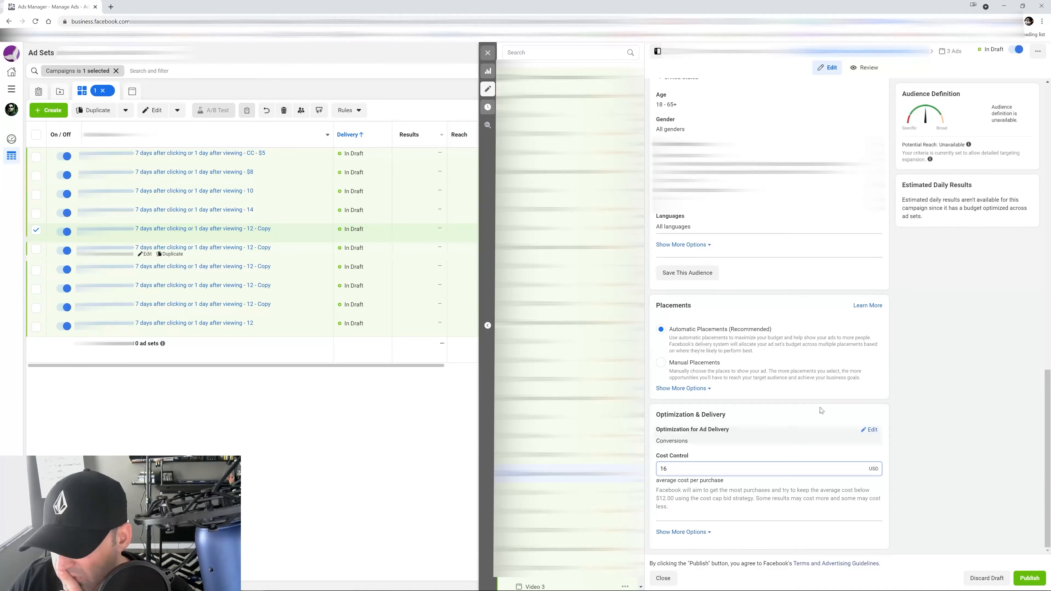
{"action": "left_click", "coordinate": [930, 332]}
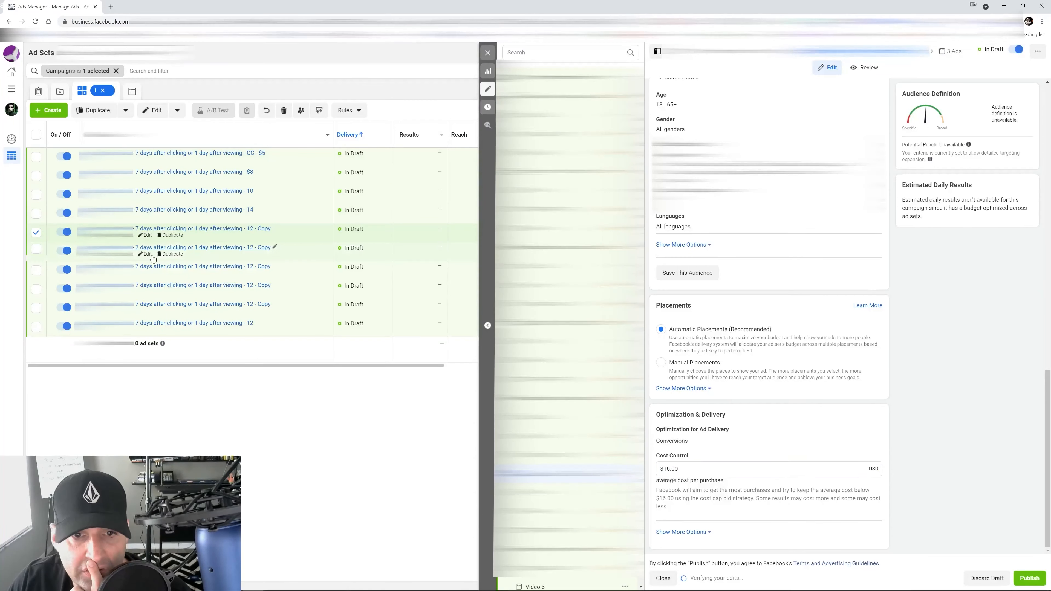
Step: Replace the "12 - Copy" ending of the ad set name with "16" and close the editor
{"action": "scroll", "coordinate": [769, 207], "scroll_direction": "up", "scroll_amount": 10}
{"action": "scroll", "coordinate": [782, 205], "scroll_direction": "up", "scroll_amount": 5}
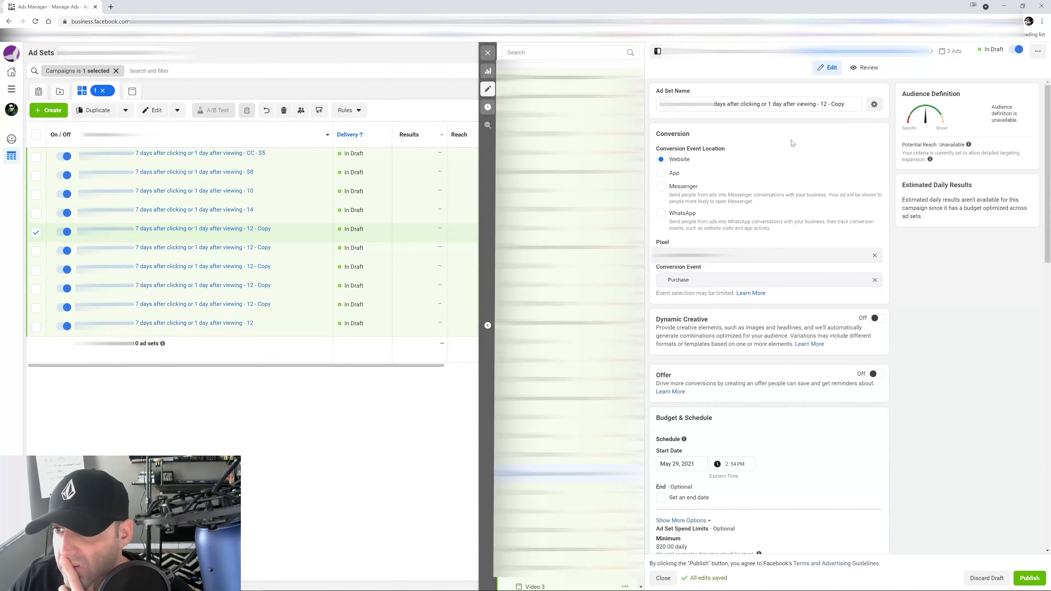
{"action": "left_click_drag", "start_coordinate": [846, 105], "coordinate": [824, 104]}
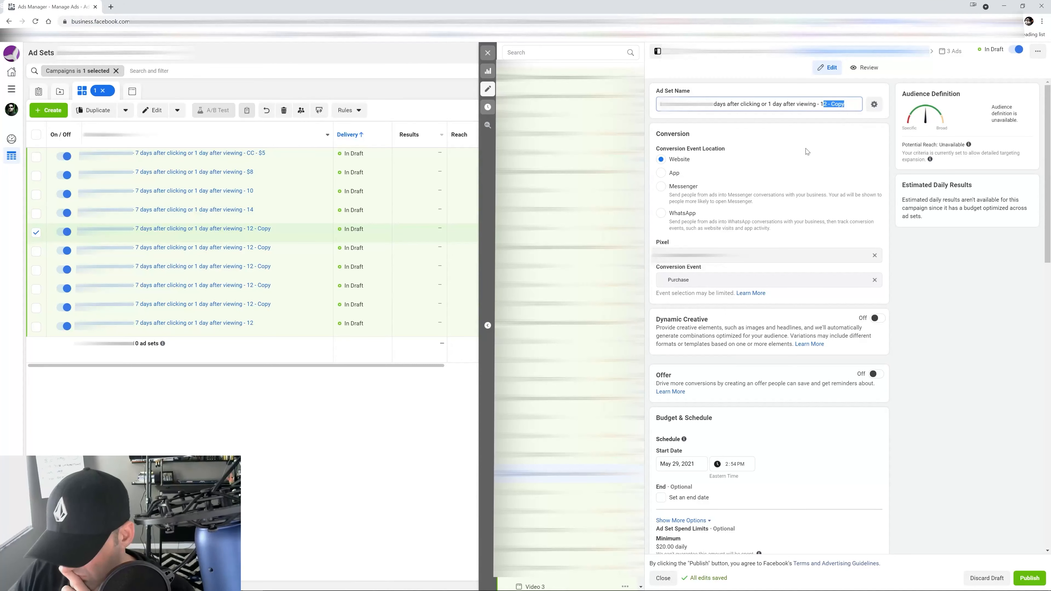
{"action": "type", "text": "6"}
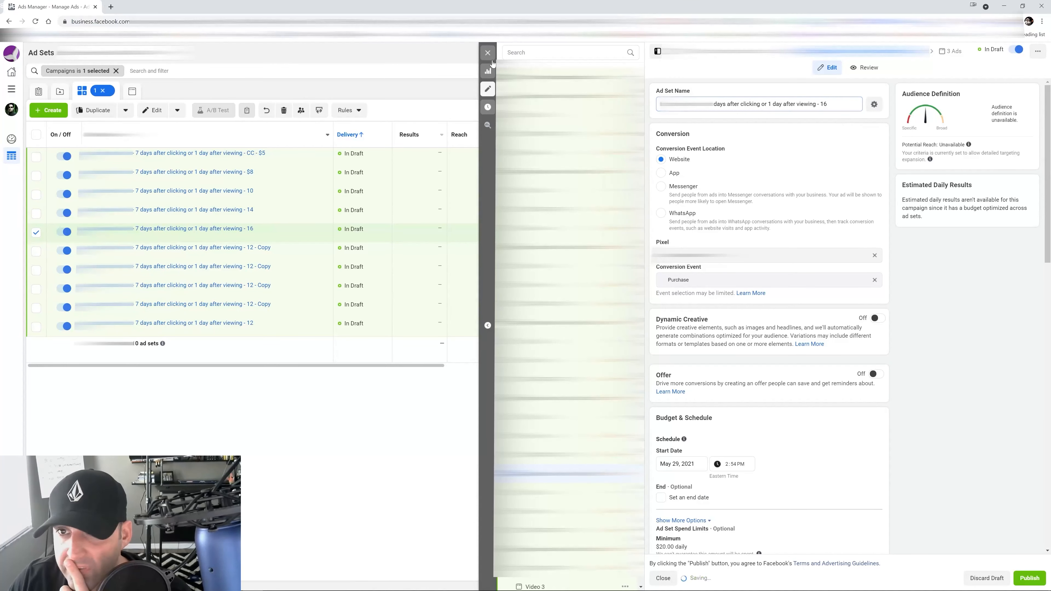
{"action": "left_click", "coordinate": [488, 52]}
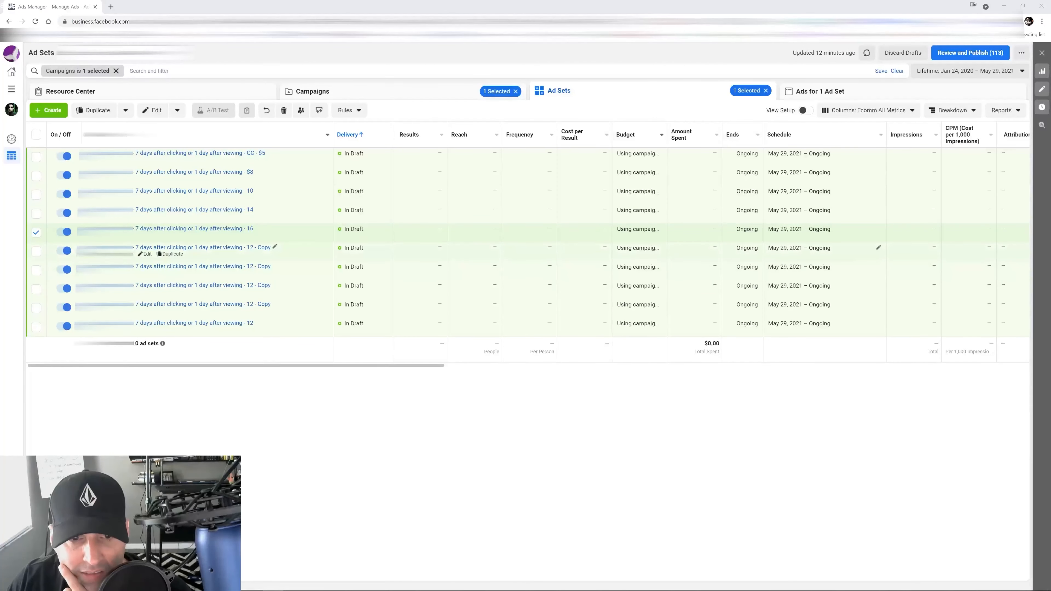
Step: Open the first remaining "12 - Copy" ad set, replace that name ending with "20" and set its cost control to $20.00 per purchase
{"action": "left_click", "coordinate": [146, 255]}
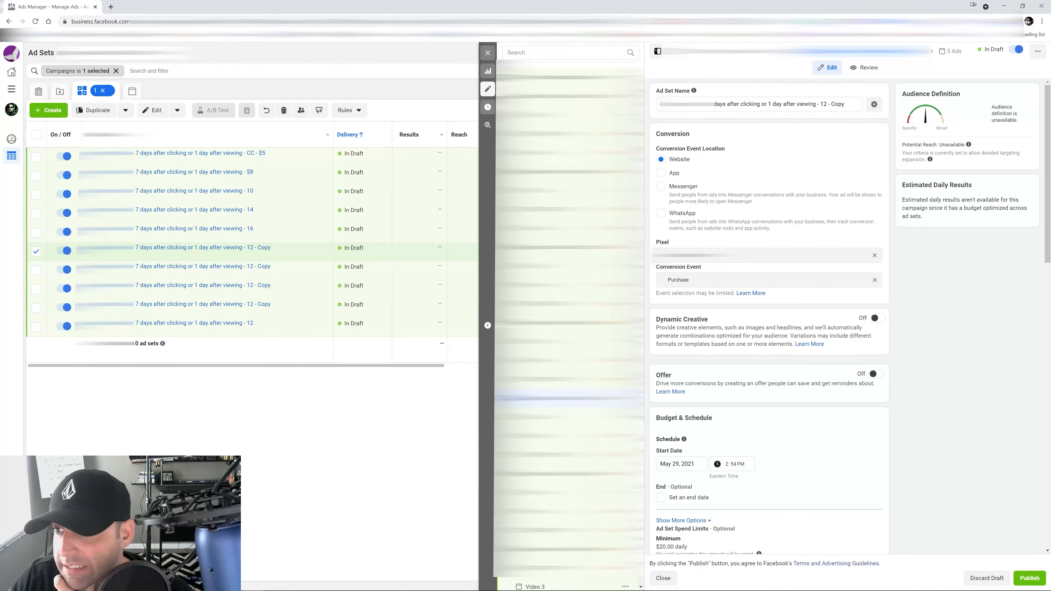
{"action": "left_click_drag", "start_coordinate": [850, 104], "coordinate": [820, 106]}
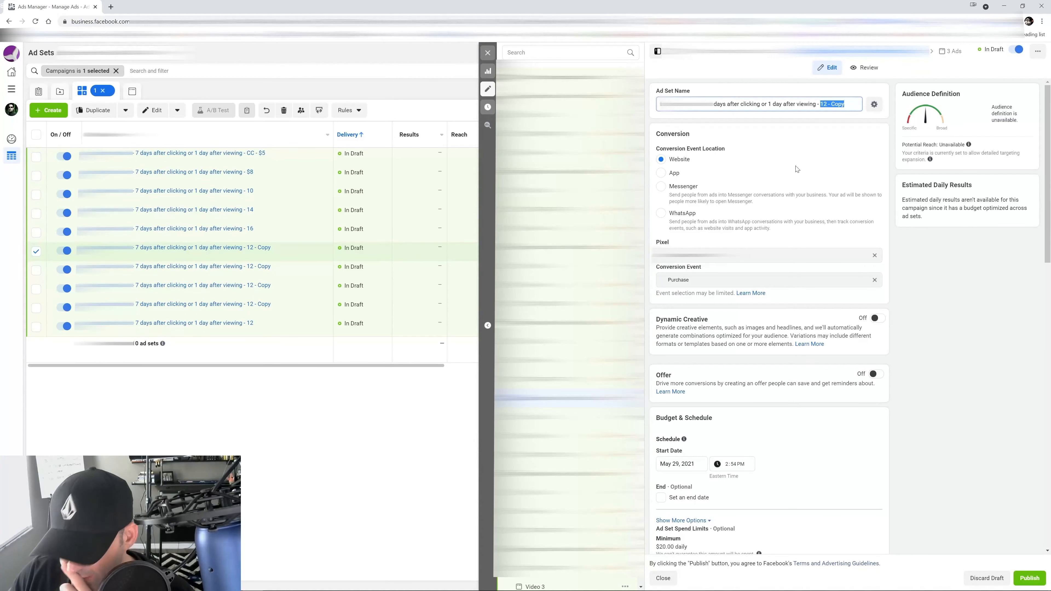
{"action": "type", "text": "2"}
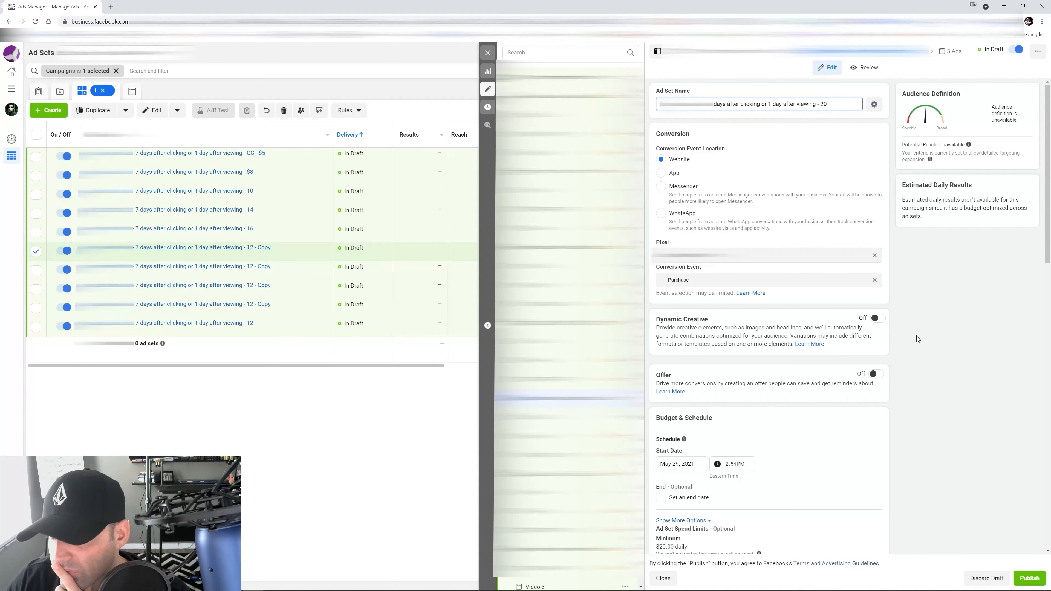
{"action": "scroll", "coordinate": [929, 349], "scroll_direction": "down", "scroll_amount": 15}
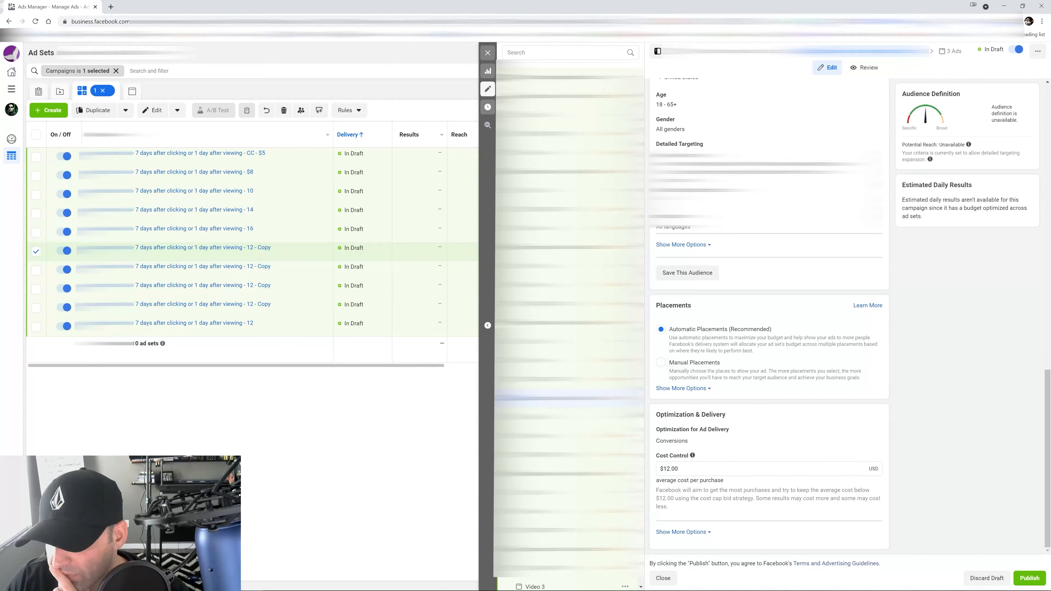
{"action": "left_click_drag", "start_coordinate": [688, 468], "coordinate": [650, 472]}
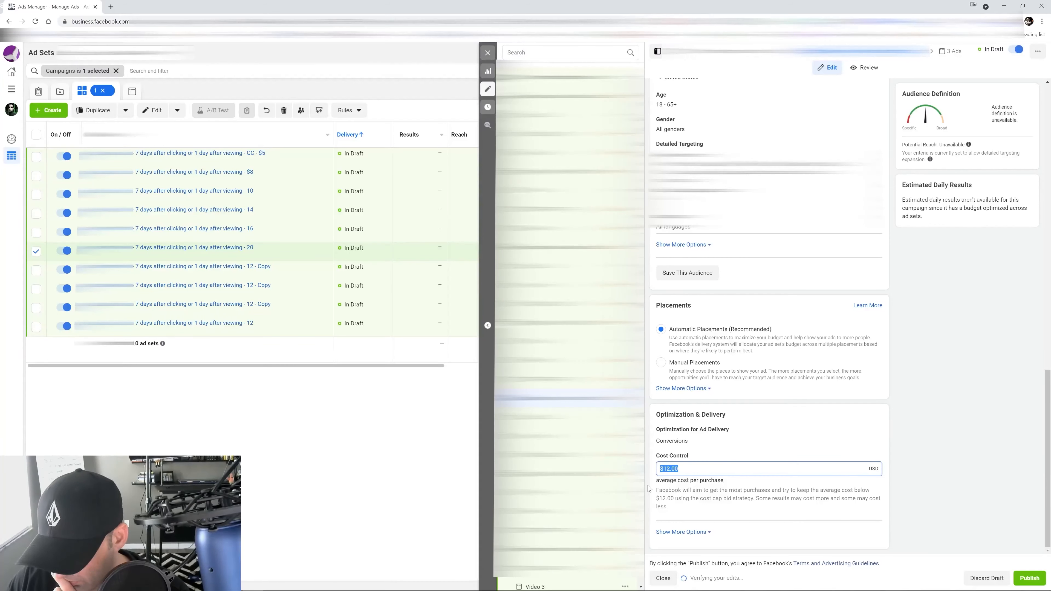
{"action": "type", "text": "20"}
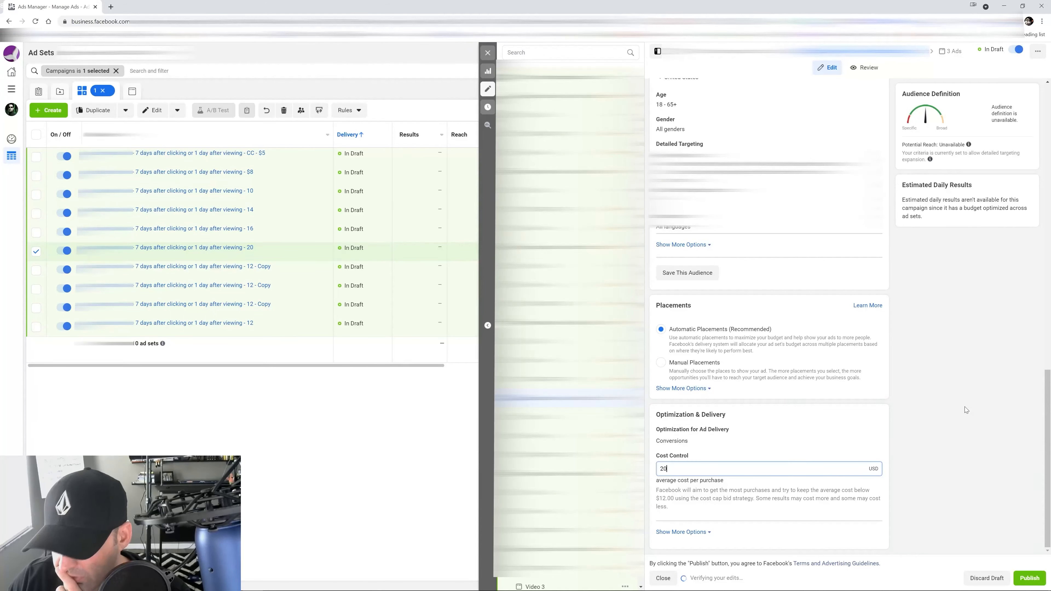
{"action": "left_click", "coordinate": [967, 411]}
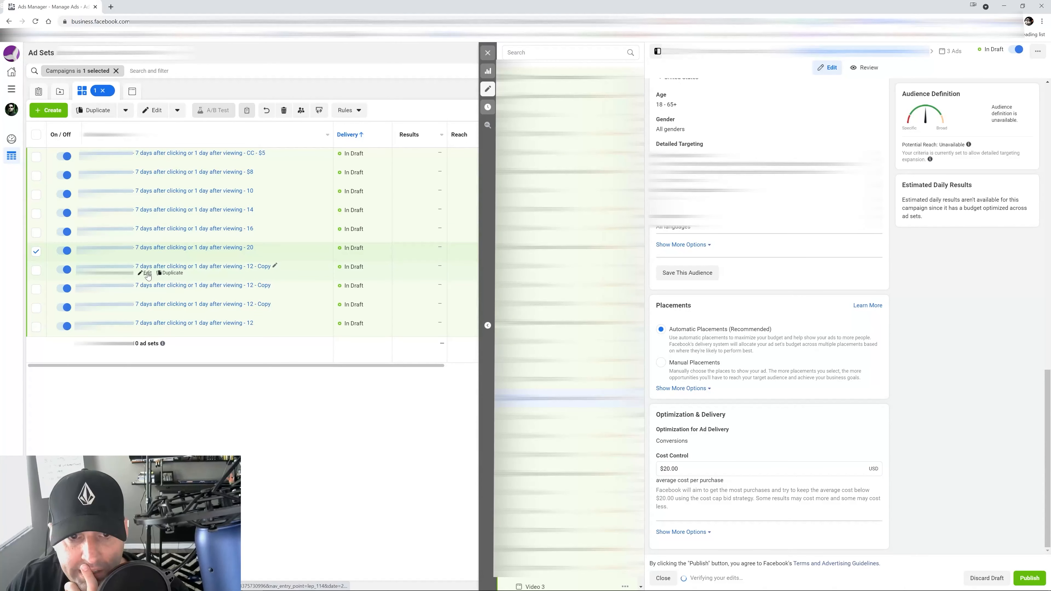
Step: Open the "12 - Copy" ad set below the 20 ad set, change its name ending to "25" and set its cost control to $25.00
{"action": "left_click", "coordinate": [147, 274]}
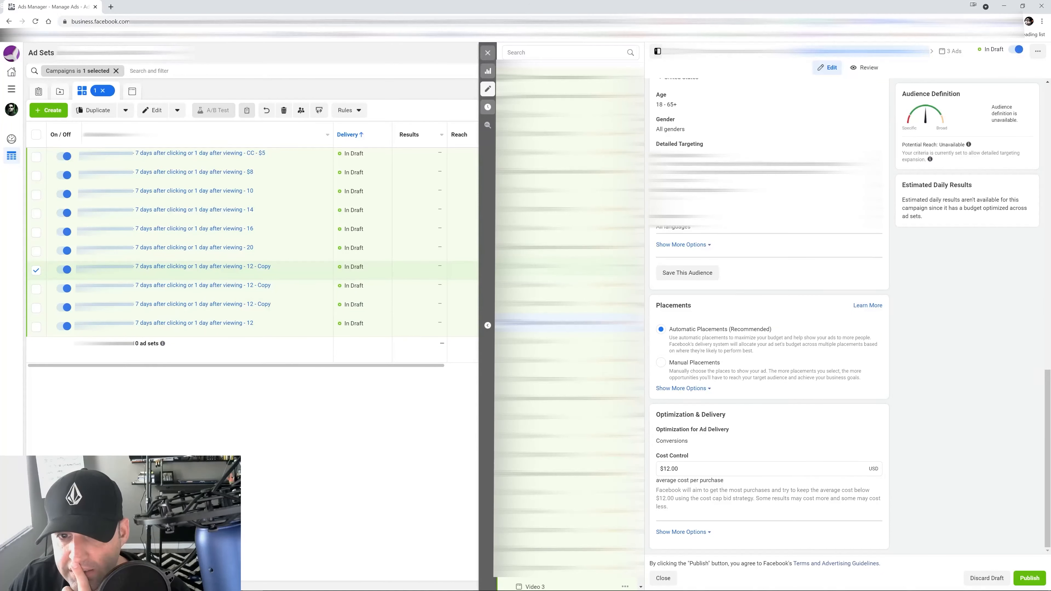
{"action": "scroll", "coordinate": [783, 114], "scroll_direction": "up", "scroll_amount": 15}
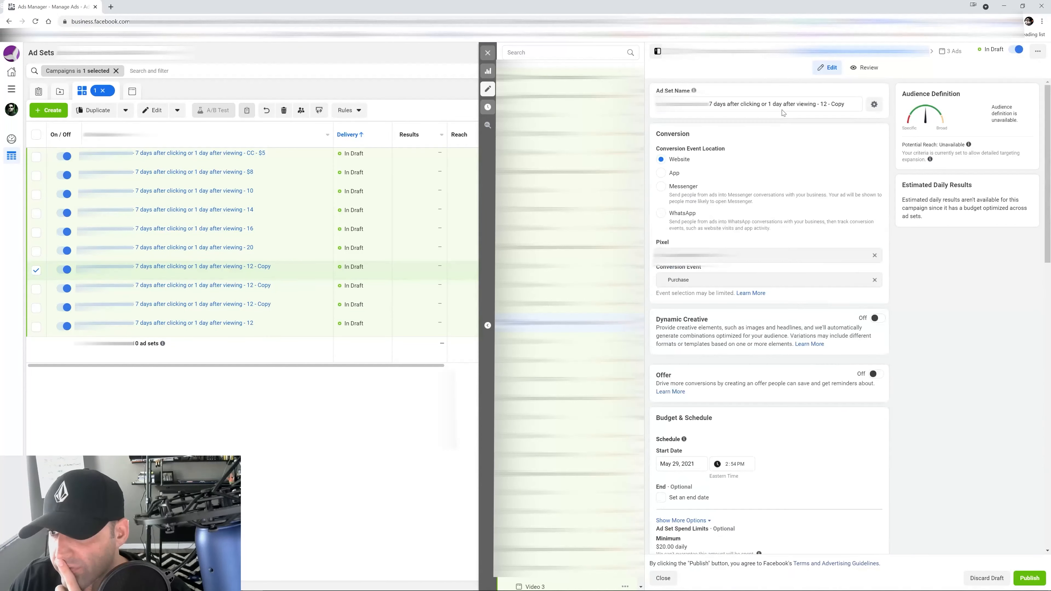
{"action": "left_click_drag", "start_coordinate": [845, 104], "coordinate": [821, 104]}
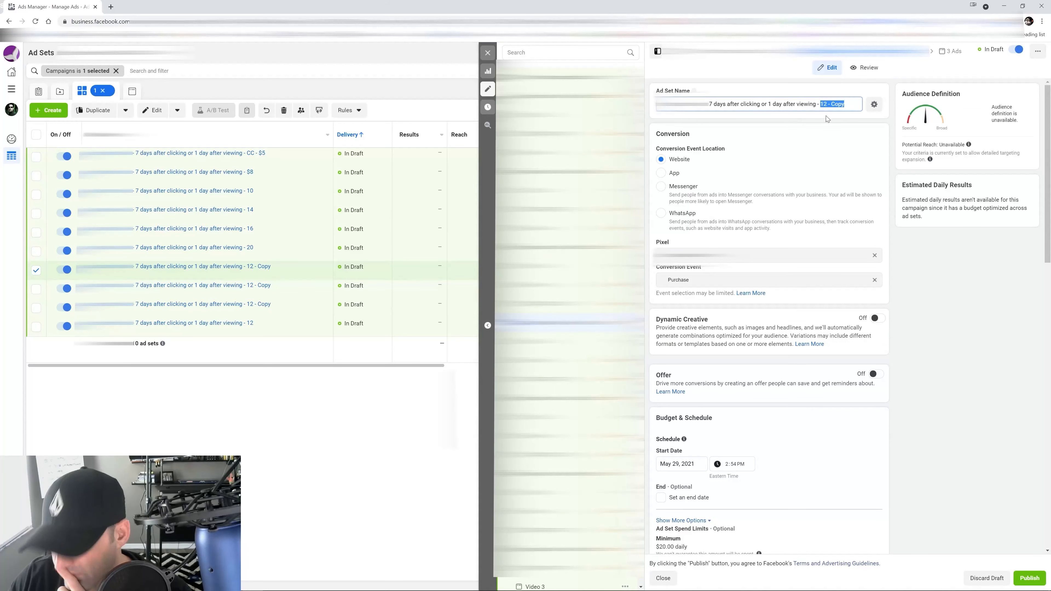
{"action": "type", "text": "25"}
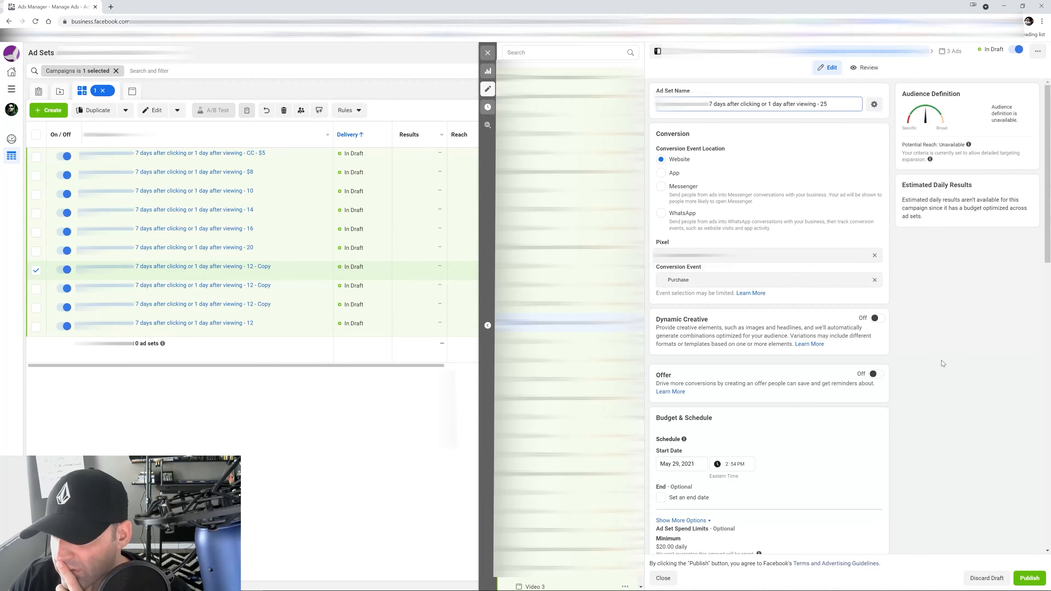
{"action": "scroll", "coordinate": [946, 359], "scroll_direction": "down", "scroll_amount": 10}
{"action": "left_click_drag", "start_coordinate": [683, 469], "coordinate": [647, 470]}
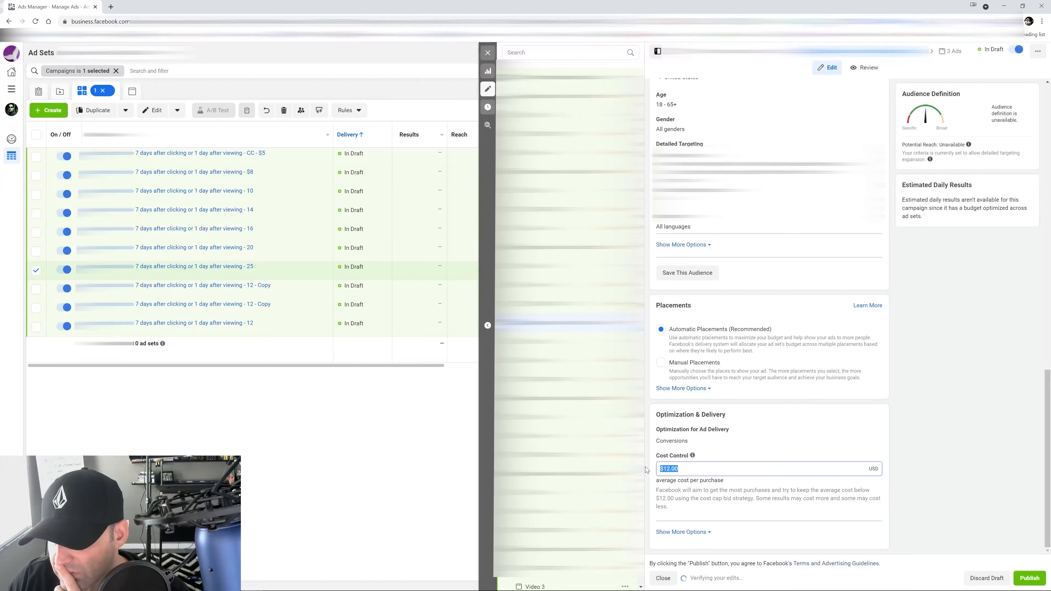
{"action": "type", "text": "25."}
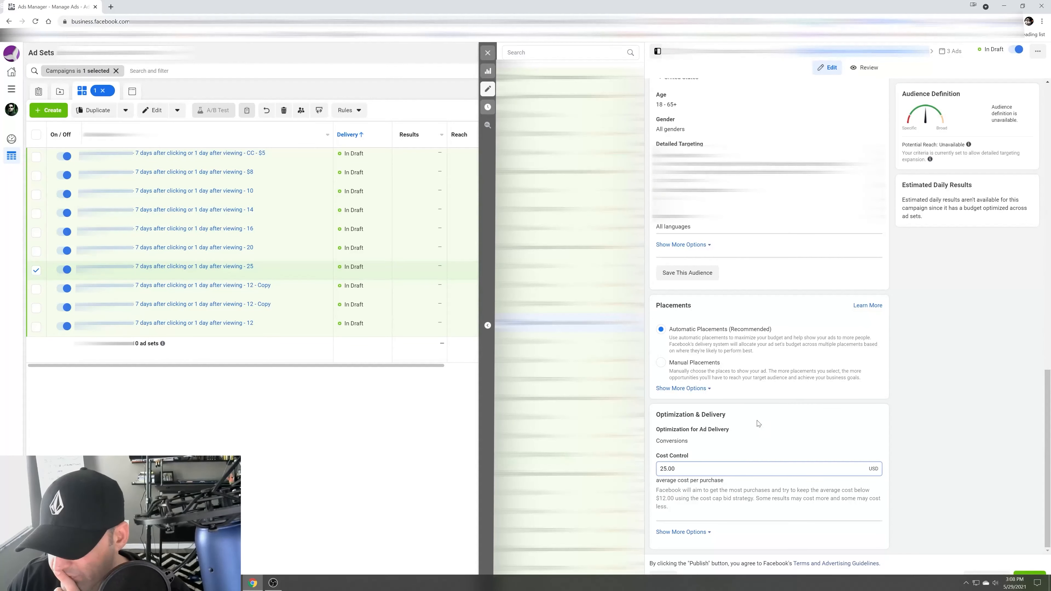
{"action": "left_click", "coordinate": [759, 424]}
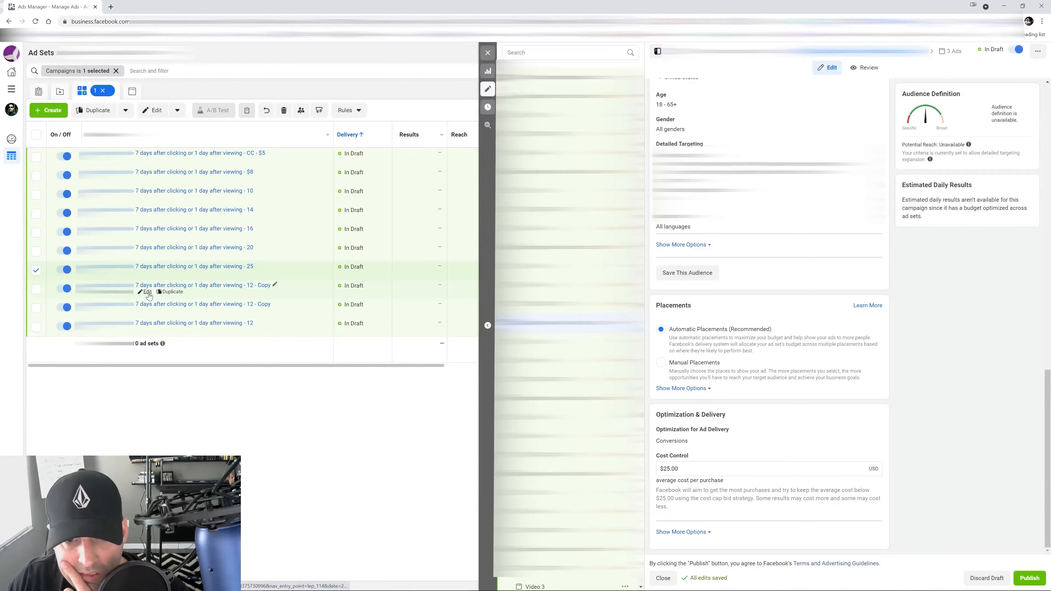
Step: Open the "12 - Copy" ad set below the 25 ad set, replace that name ending with "30" and close the editor
{"action": "left_click", "coordinate": [147, 292]}
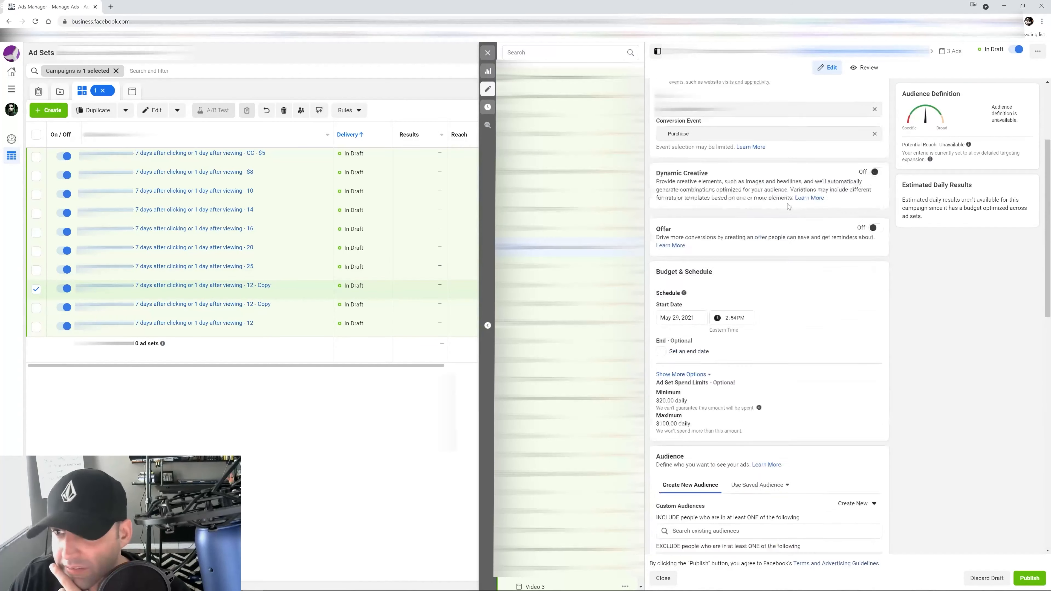
{"action": "scroll", "coordinate": [788, 206], "scroll_direction": "up", "scroll_amount": 4}
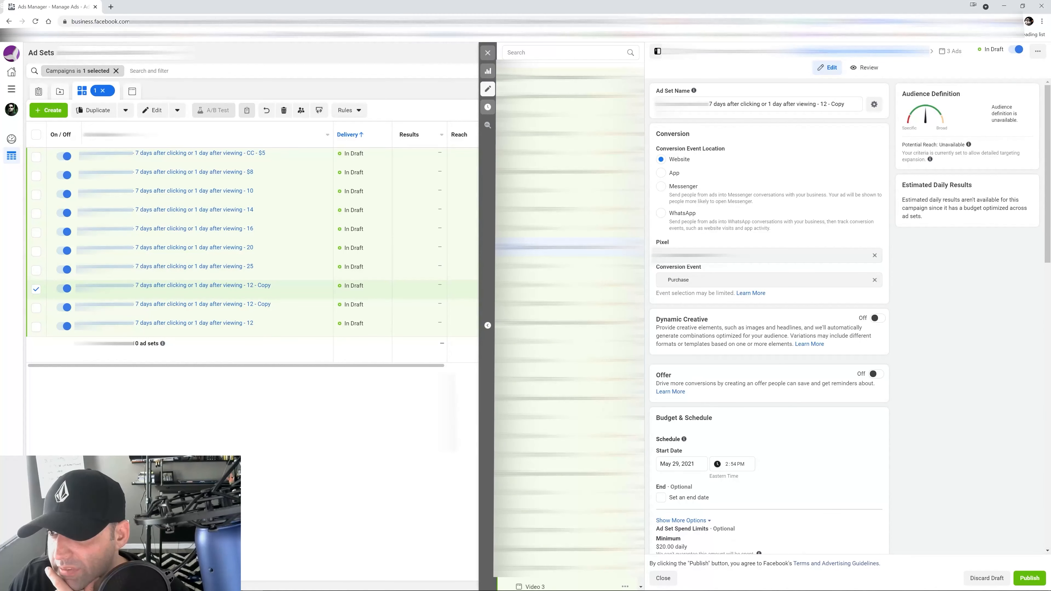
{"action": "left_click_drag", "start_coordinate": [820, 104], "coordinate": [845, 104]}
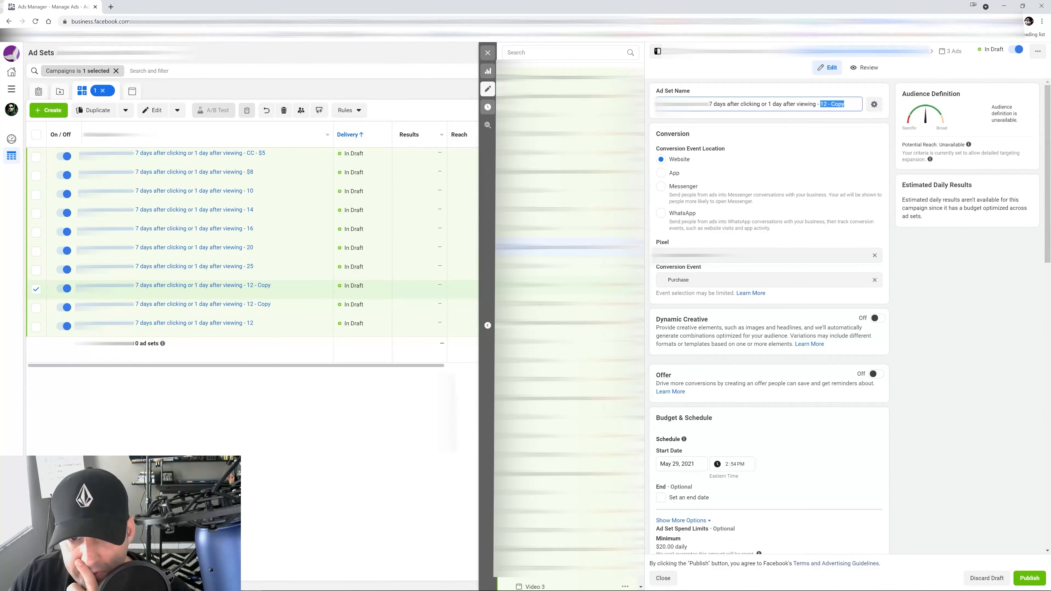
{"action": "type", "text": "30"}
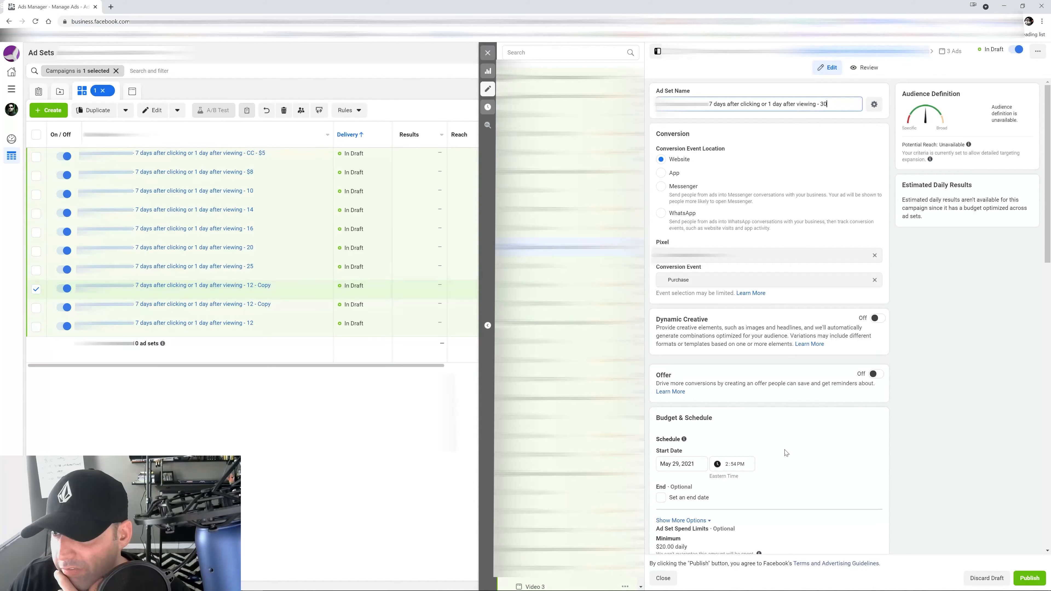
{"action": "left_click", "coordinate": [471, 92]}
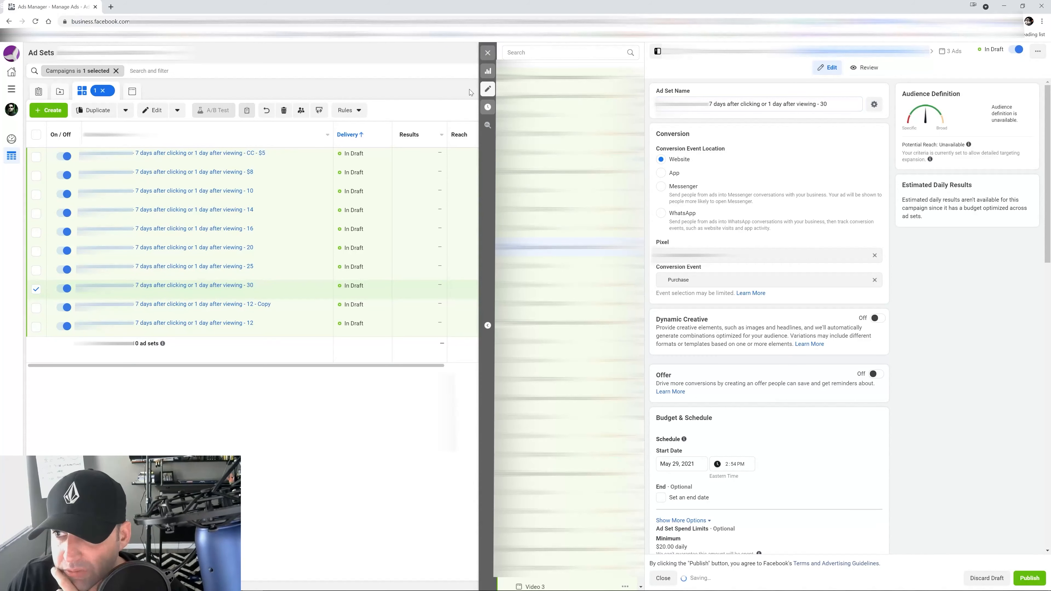
{"action": "left_click", "coordinate": [487, 54]}
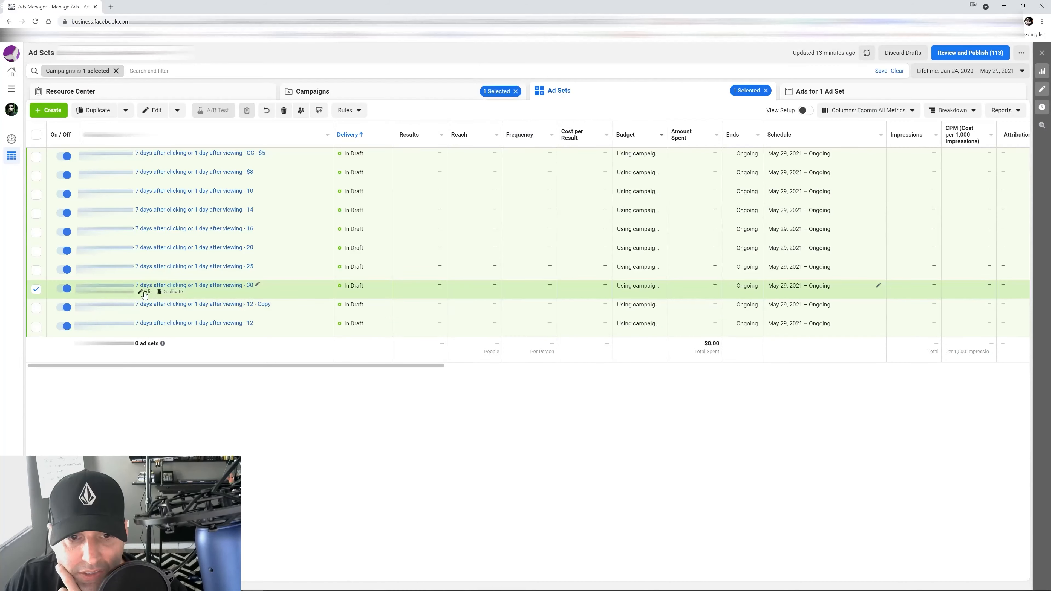
Step: Reopen the ad set ending in 30 and set its cost control to $30.00 per purchase
{"action": "scroll", "coordinate": [825, 292], "scroll_direction": "down", "scroll_amount": 18}
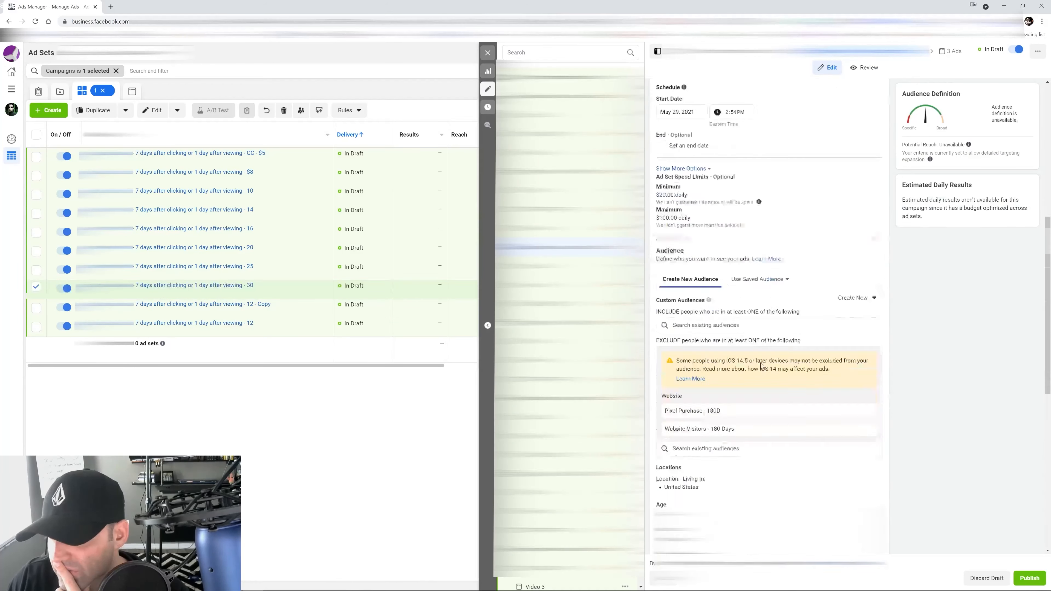
{"action": "left_click_drag", "start_coordinate": [685, 470], "coordinate": [653, 469]}
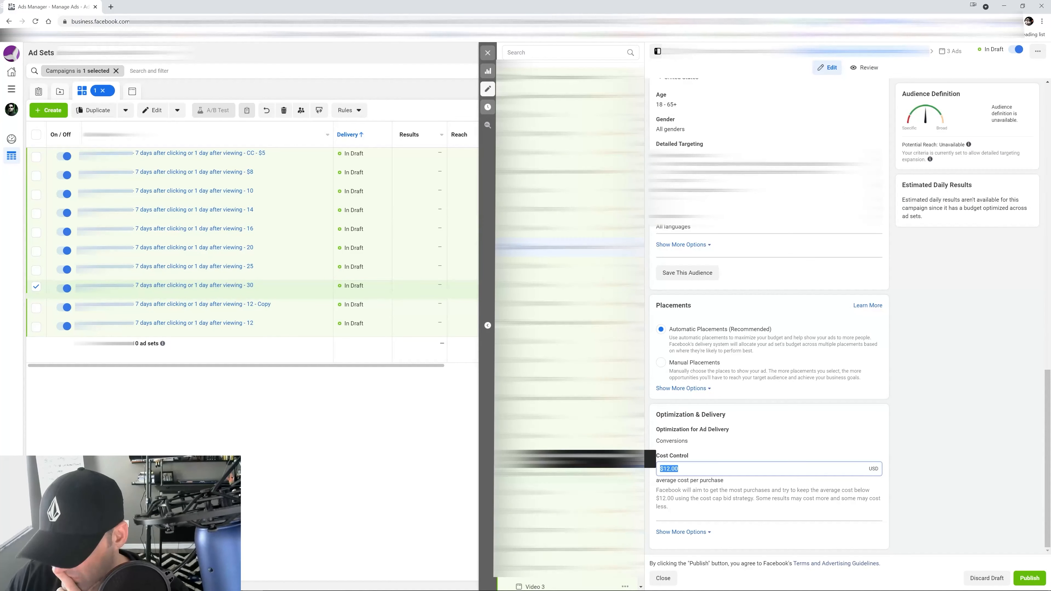
{"action": "type", "text": "30.00"}
{"action": "left_click", "coordinate": [918, 378]}
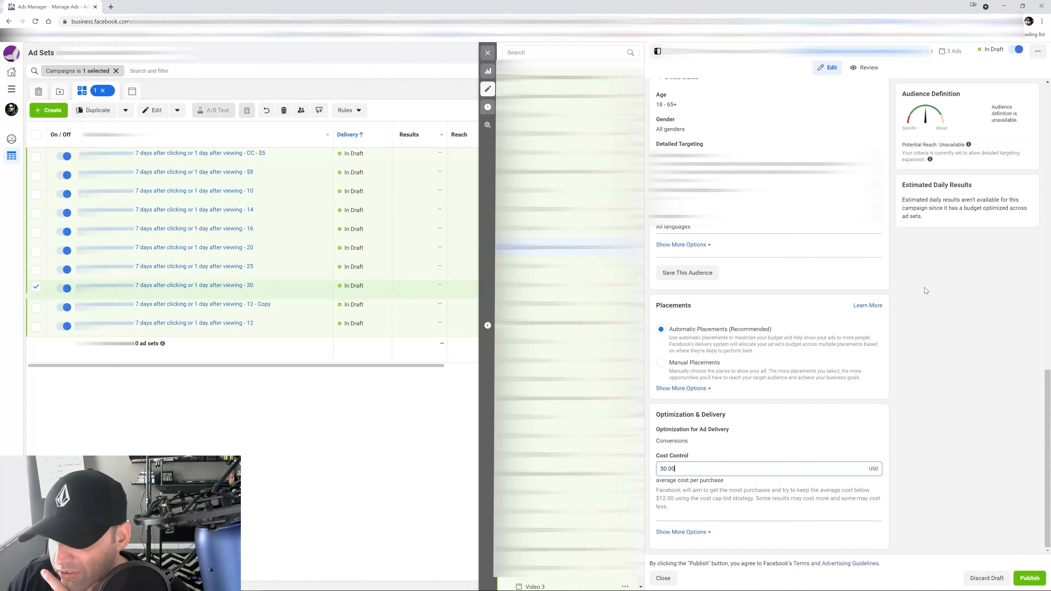
{"action": "left_click", "coordinate": [723, 489]}
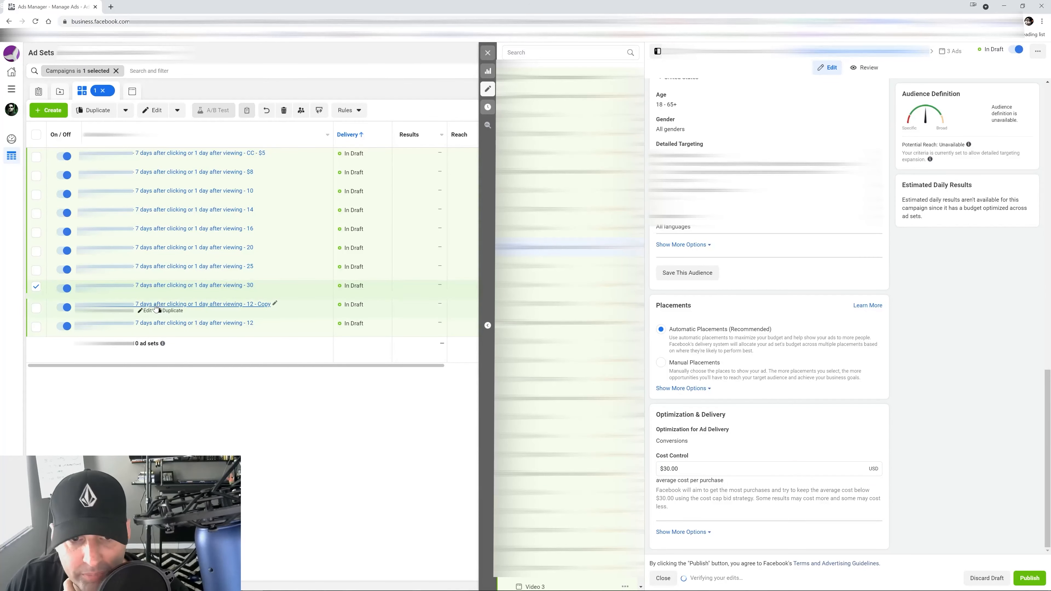
Step: Open the last "12 - Copy" ad set for editing and set its cost control to $35 per purchase
{"action": "left_click", "coordinate": [147, 311]}
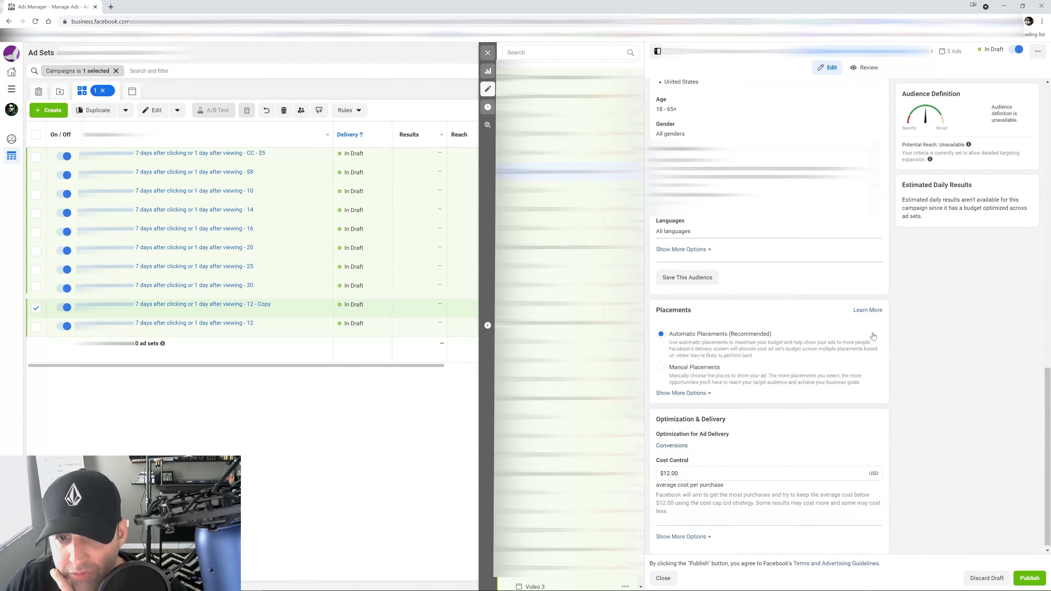
{"action": "left_click_drag", "start_coordinate": [685, 469], "coordinate": [647, 473]}
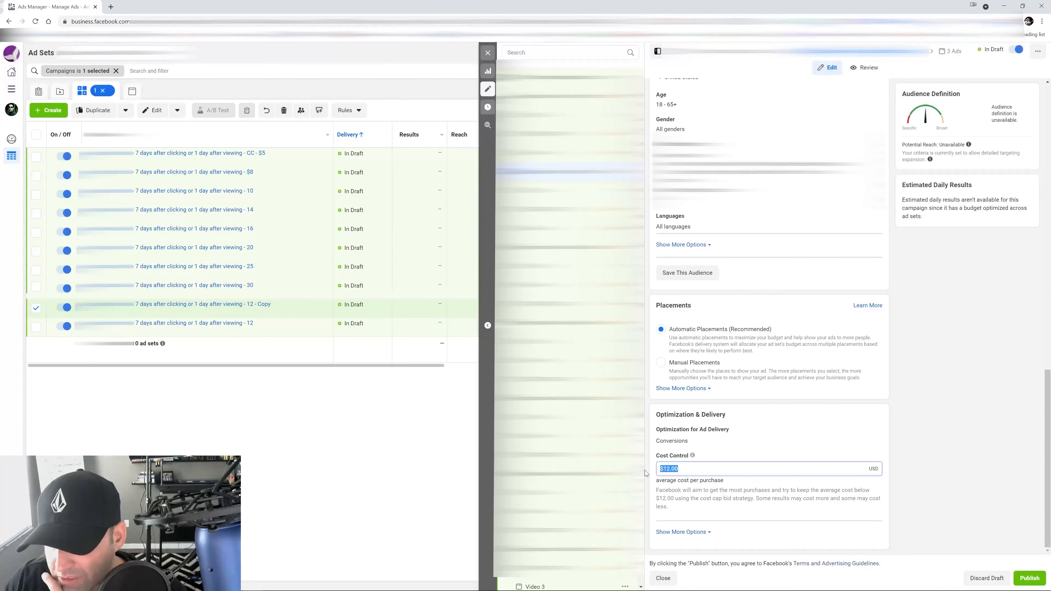
{"action": "type", "text": "35"}
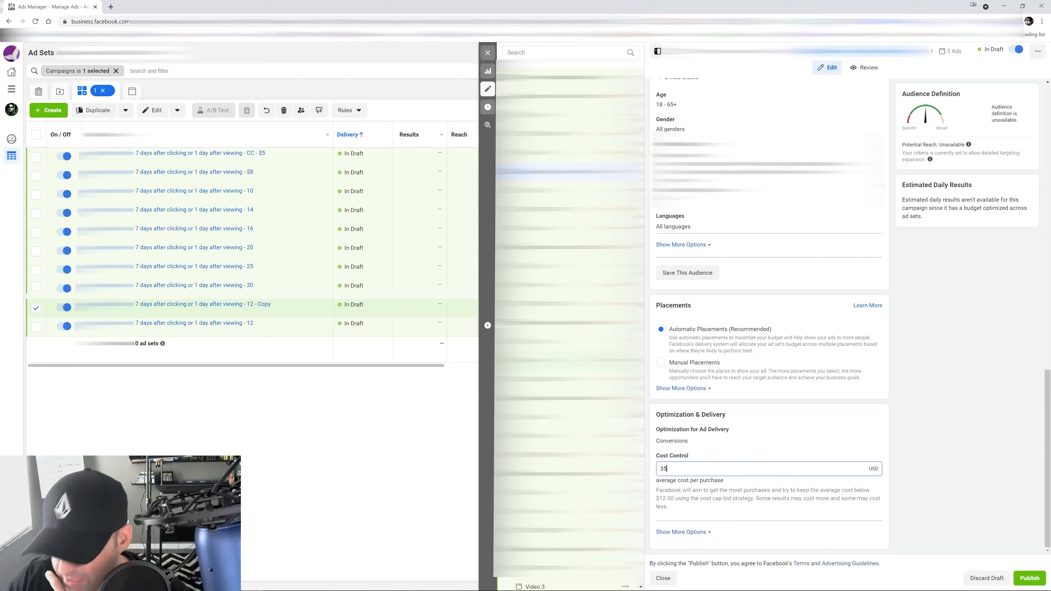
{"action": "left_click", "coordinate": [989, 338]}
Step: Replace the "12 - Copy" ending of the open ad set's name with "35" and close the editor
{"action": "scroll", "coordinate": [904, 419], "scroll_direction": "up", "scroll_amount": 13}
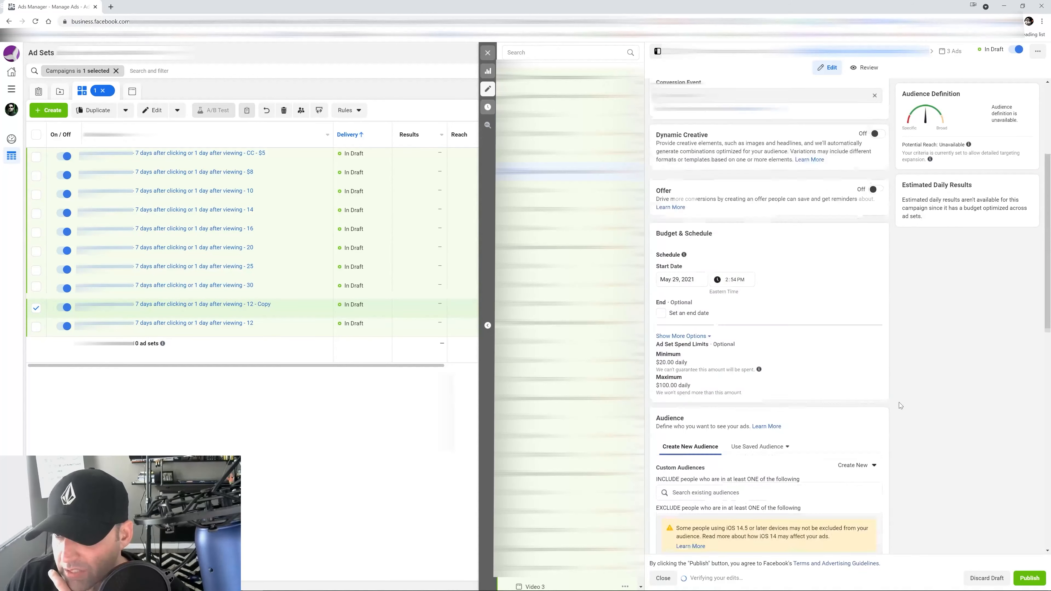
{"action": "scroll", "coordinate": [900, 406], "scroll_direction": "down", "scroll_amount": 9}
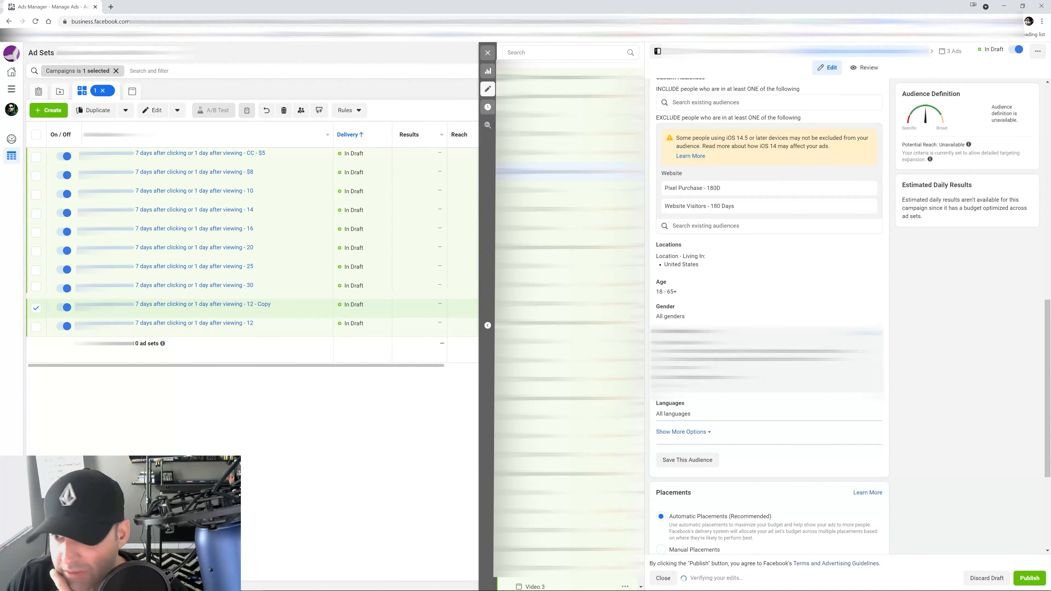
{"action": "scroll", "coordinate": [831, 350], "scroll_direction": "up", "scroll_amount": 14}
{"action": "scroll", "coordinate": [785, 159], "scroll_direction": "down", "scroll_amount": 9}
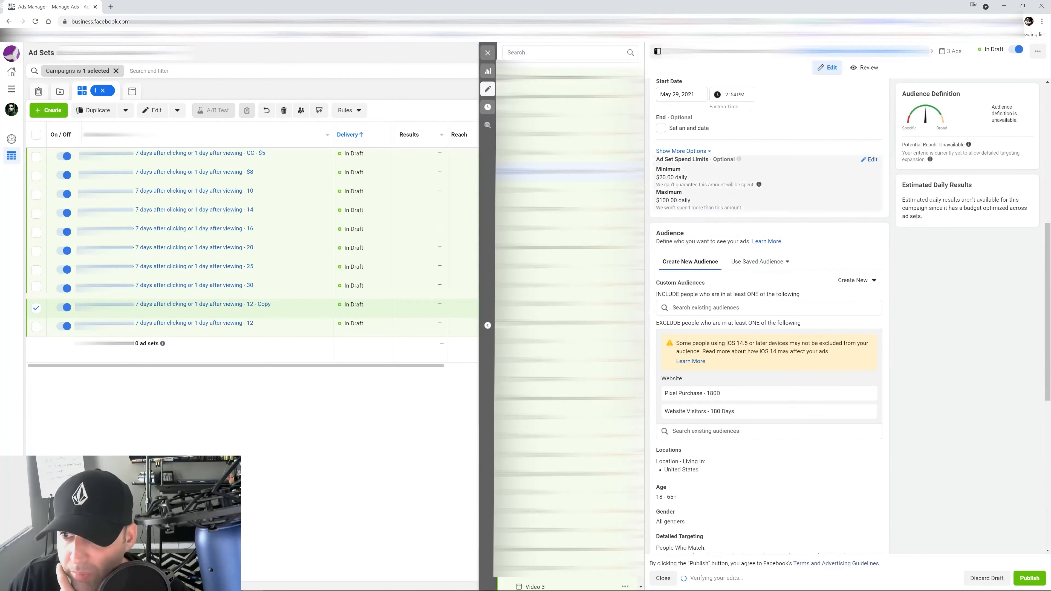
{"action": "scroll", "coordinate": [814, 286], "scroll_direction": "up", "scroll_amount": 8}
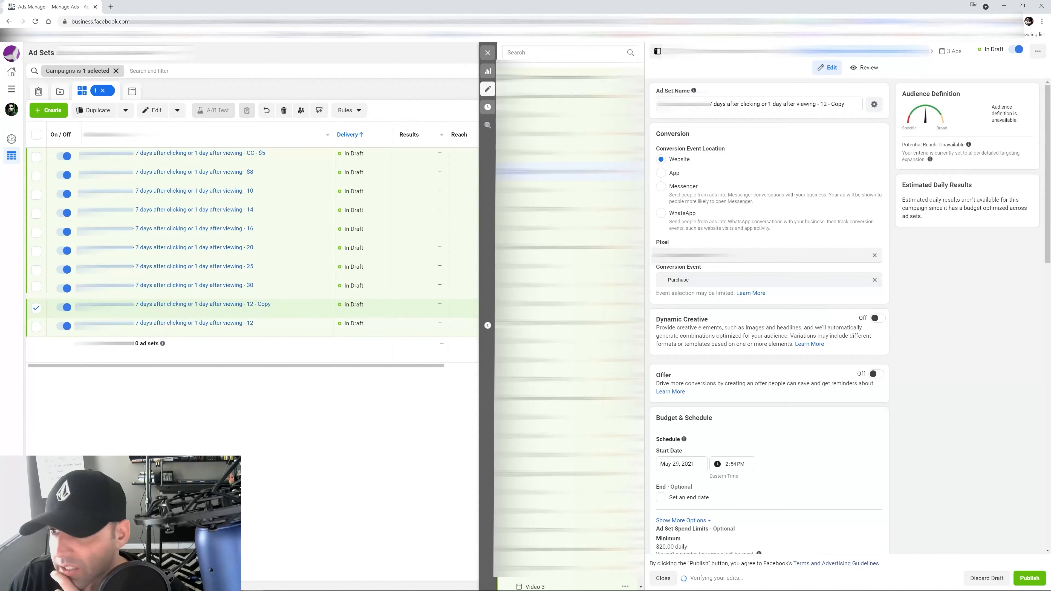
{"action": "left_click_drag", "start_coordinate": [818, 104], "coordinate": [846, 104]}
{"action": "type", "text": "35"}
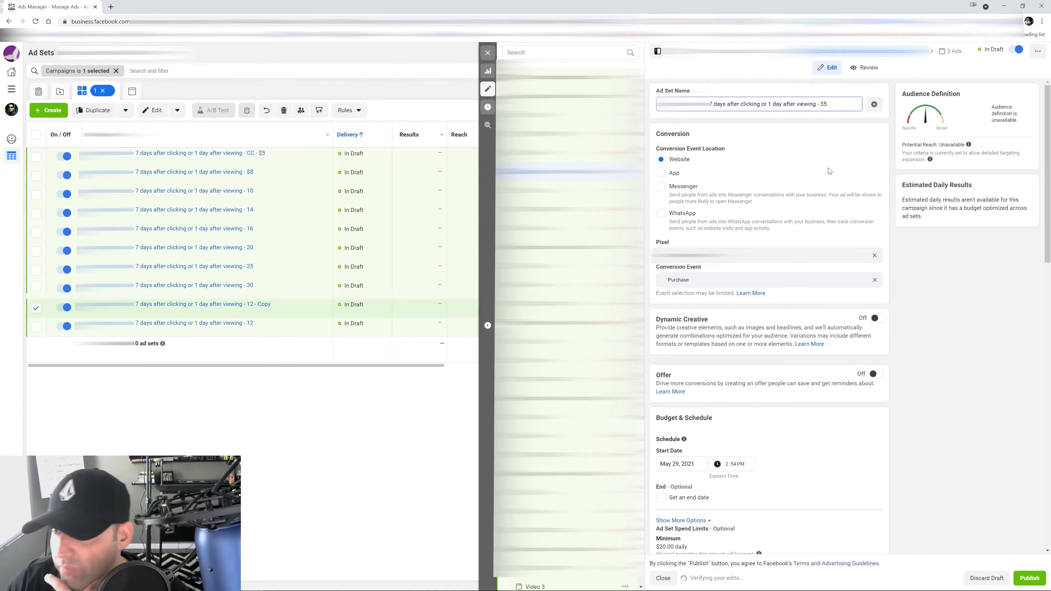
{"action": "left_click", "coordinate": [783, 265]}
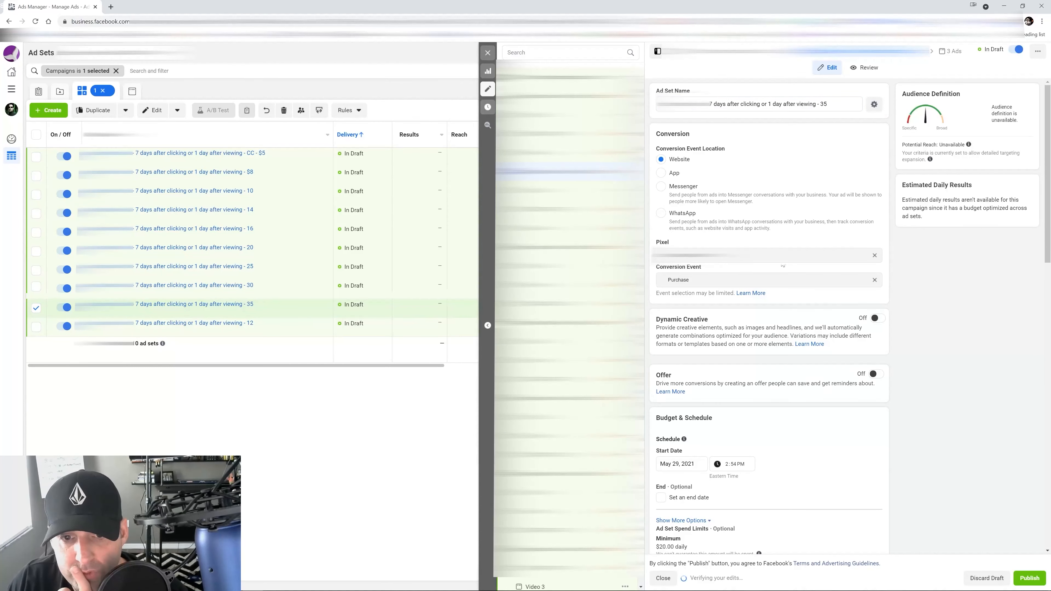
{"action": "left_click", "coordinate": [487, 53]}
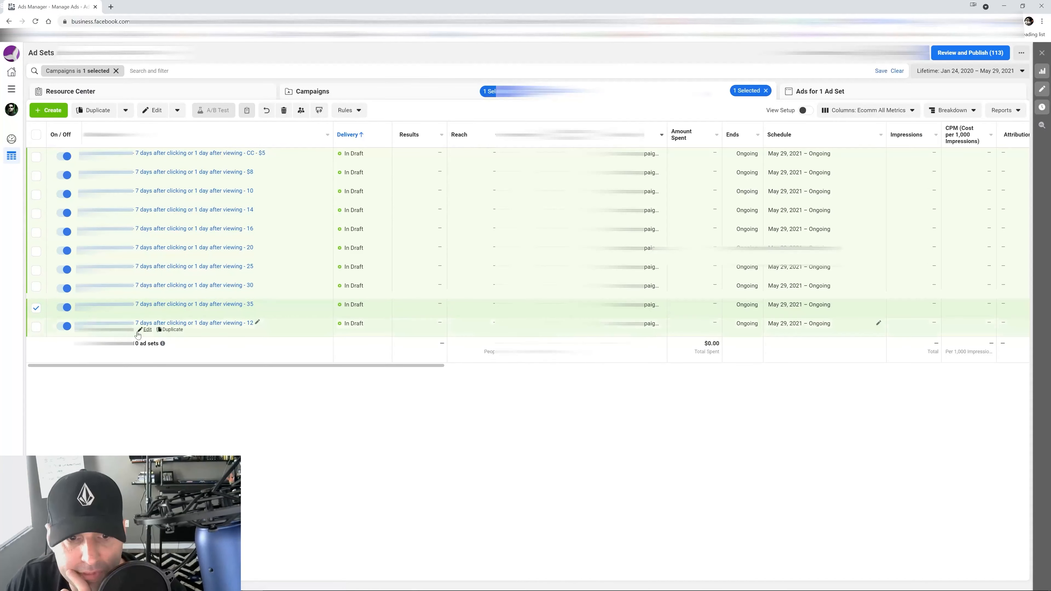
Step: Open the last ad set, ending in 12, for editing and replace that name ending with "40"
{"action": "left_click", "coordinate": [145, 330]}
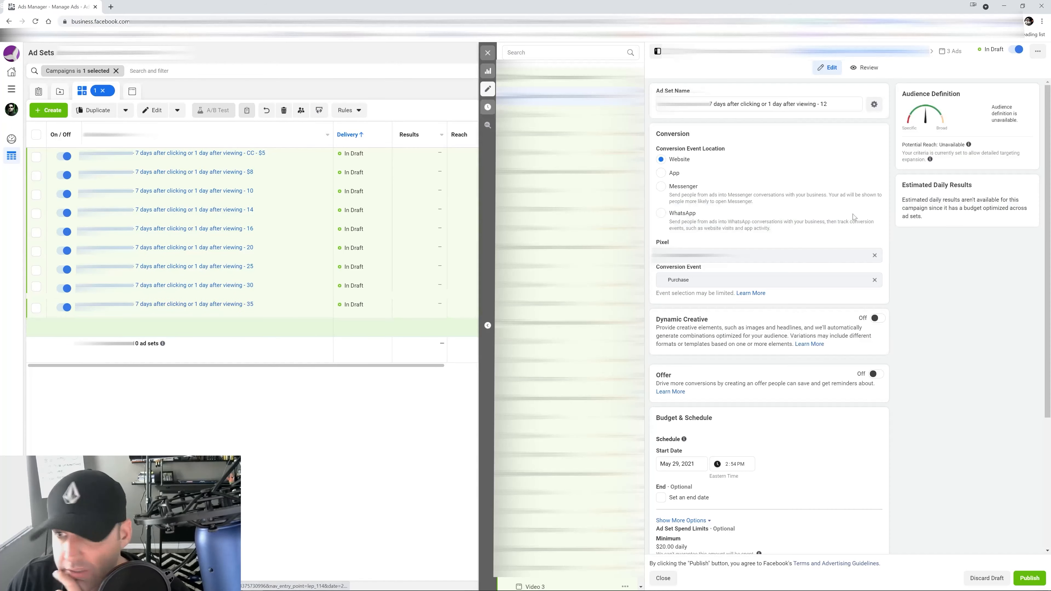
{"action": "double_click", "coordinate": [824, 104]}
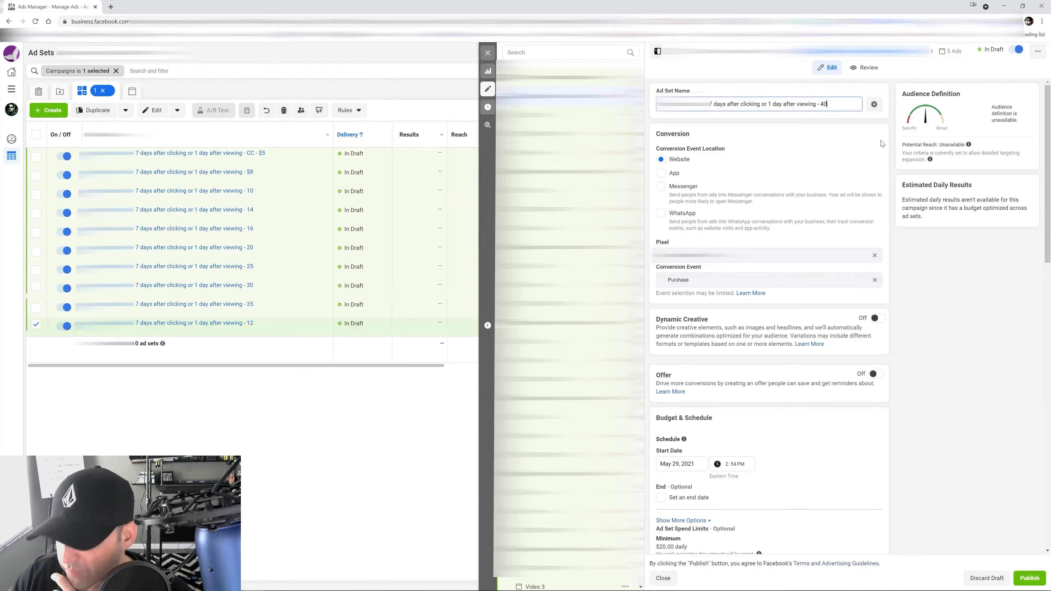
{"action": "left_click", "coordinate": [933, 320]}
Step: Set the cost control of the ad set ending in 40 to $40.00 per purchase and close the editor
{"action": "scroll", "coordinate": [933, 319], "scroll_direction": "down", "scroll_amount": 15}
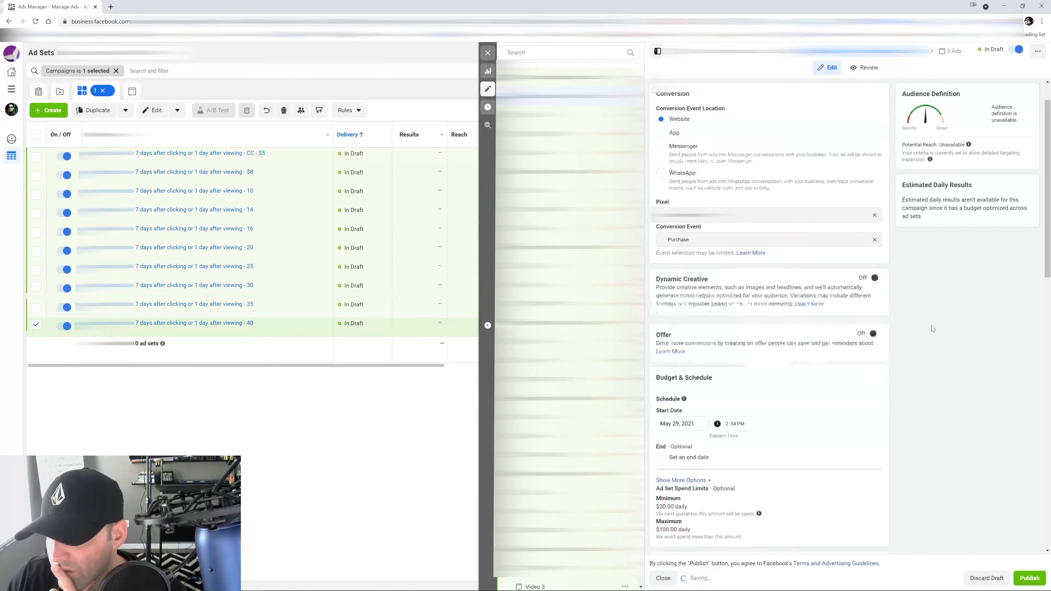
{"action": "scroll", "coordinate": [916, 320], "scroll_direction": "down", "scroll_amount": 2}
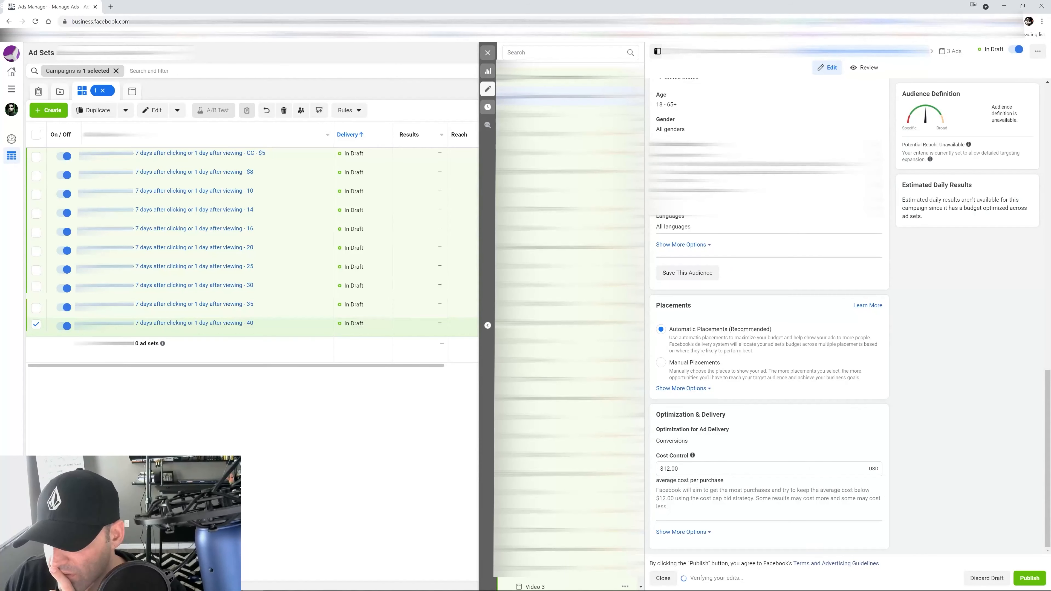
{"action": "left_click_drag", "start_coordinate": [687, 468], "coordinate": [645, 463]}
{"action": "type", "text": "40"}
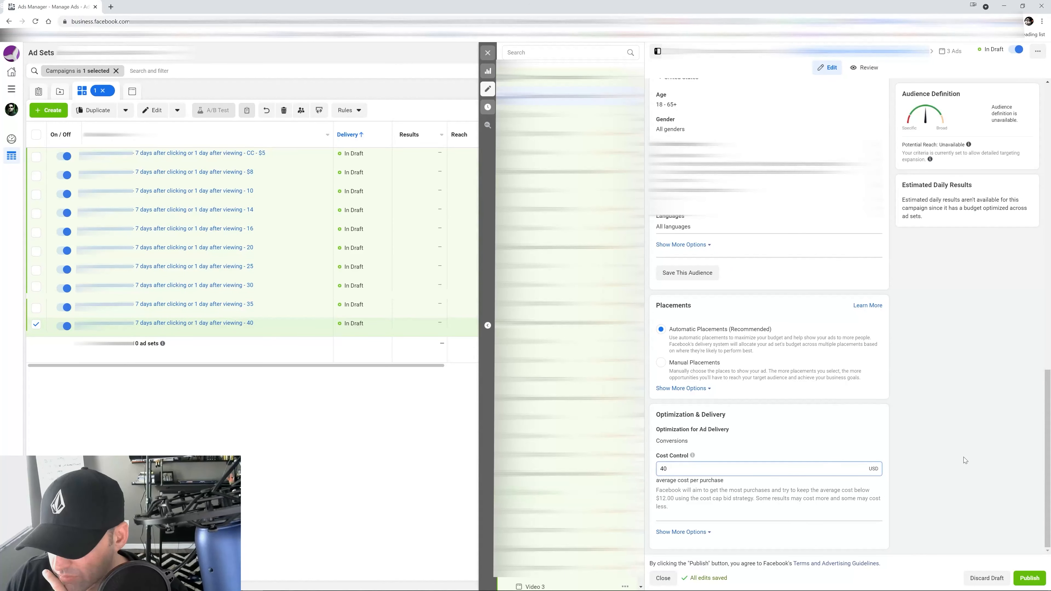
{"action": "key", "text": "Tab"}
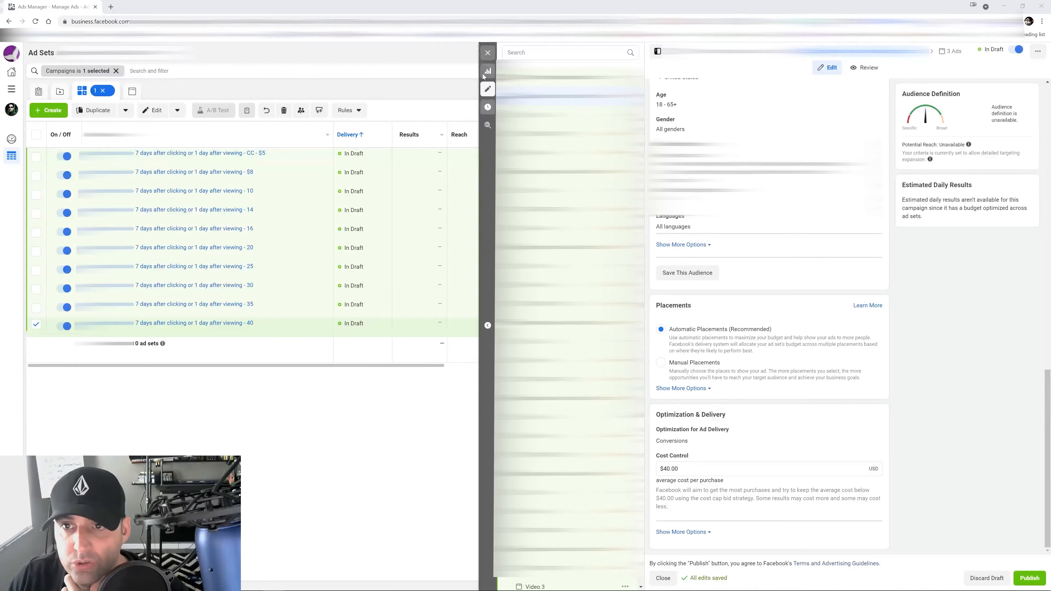
{"action": "left_click", "coordinate": [487, 53]}
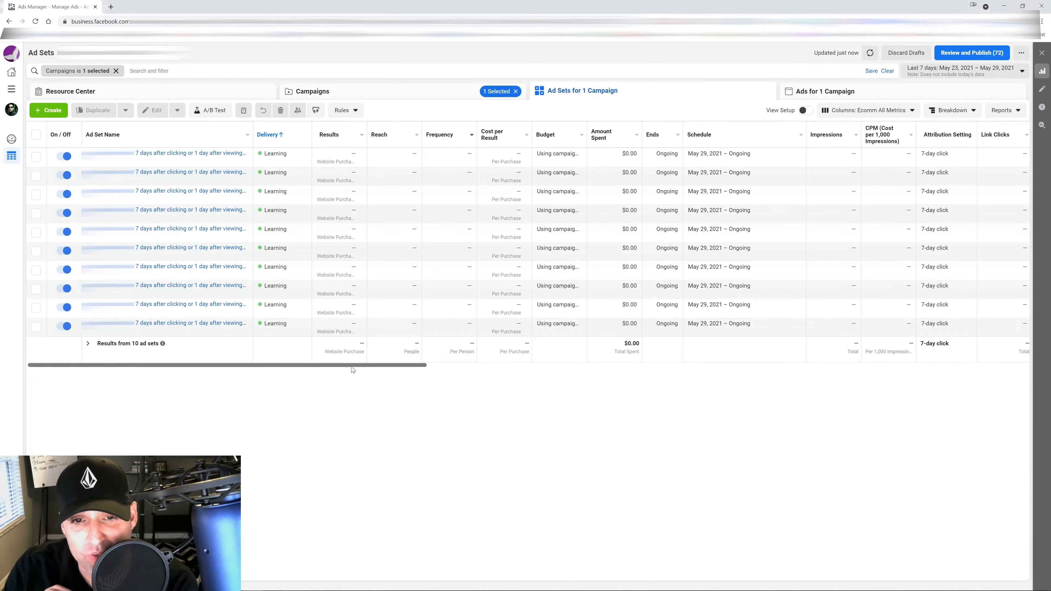
Step: Set the reporting date range to Lifetime and widen the Ad Set Name column to compare each cost cap's results
{"action": "left_click", "coordinate": [992, 74]}
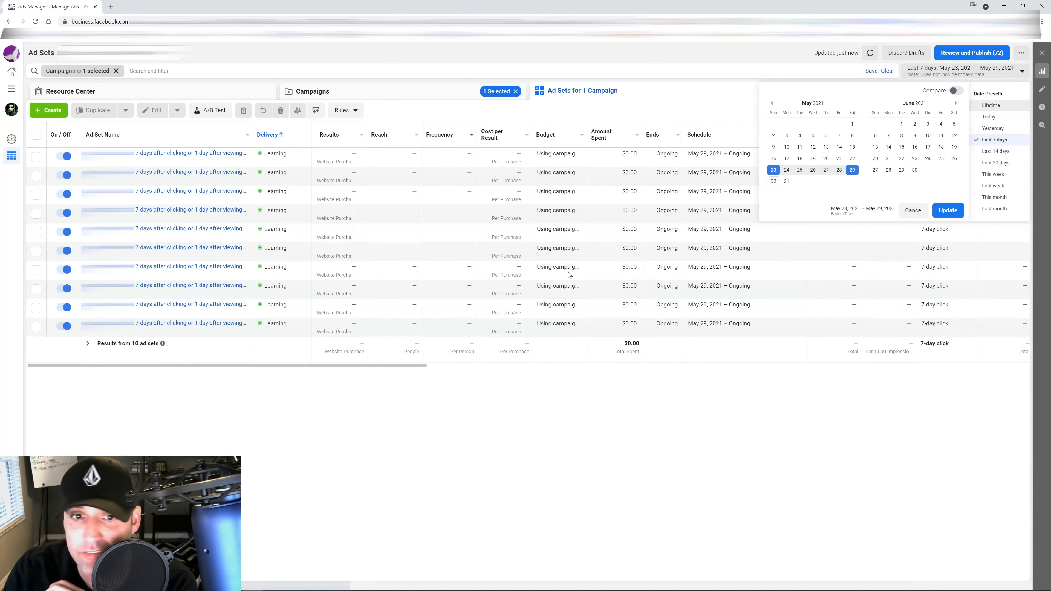
{"action": "left_click", "coordinate": [983, 112]}
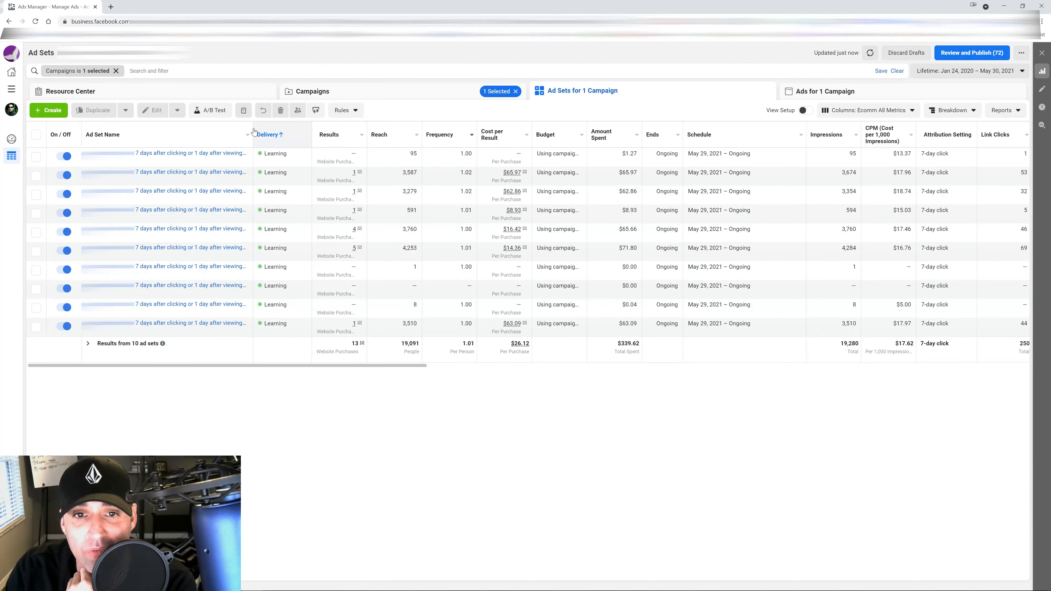
{"action": "left_click_drag", "start_coordinate": [252, 128], "coordinate": [362, 129]}
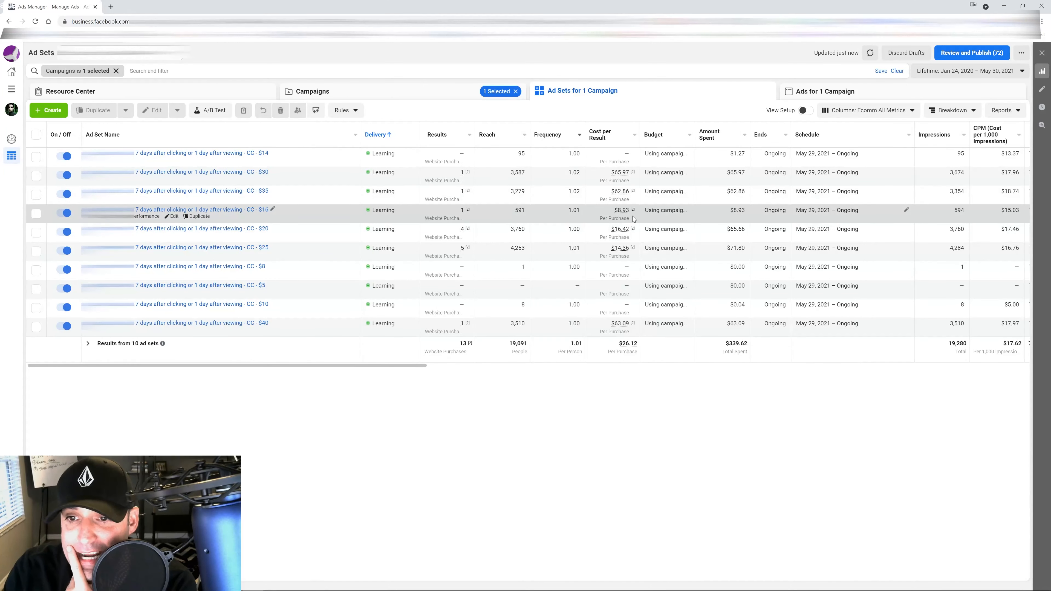
{"action": "mouse_move", "coordinate": [633, 230]}
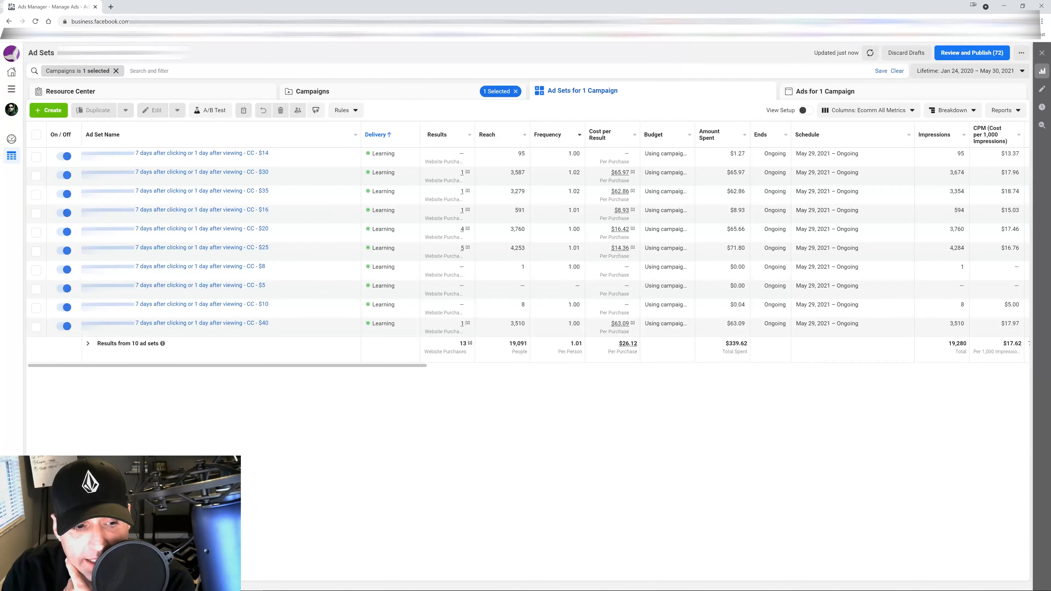
{"action": "left_click_drag", "start_coordinate": [365, 370], "coordinate": [460, 373]}
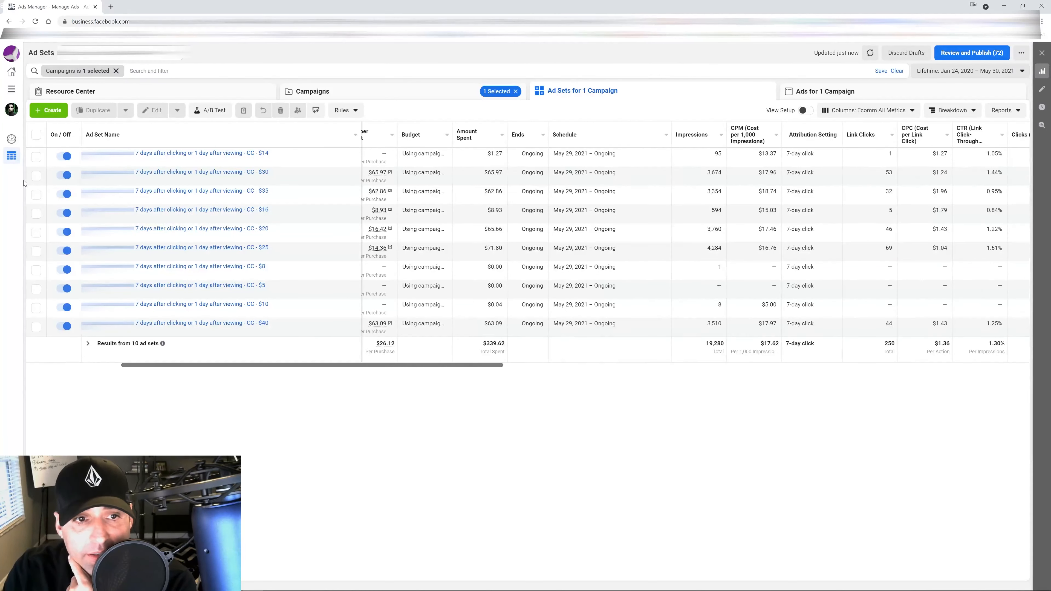
Step: Check the purchase ROAS of the spending ad sets, turn off the $20, $25, $30, $35 and $40 ones, and publish the change
{"action": "left_click", "coordinate": [36, 176]}
{"action": "left_click", "coordinate": [36, 195]}
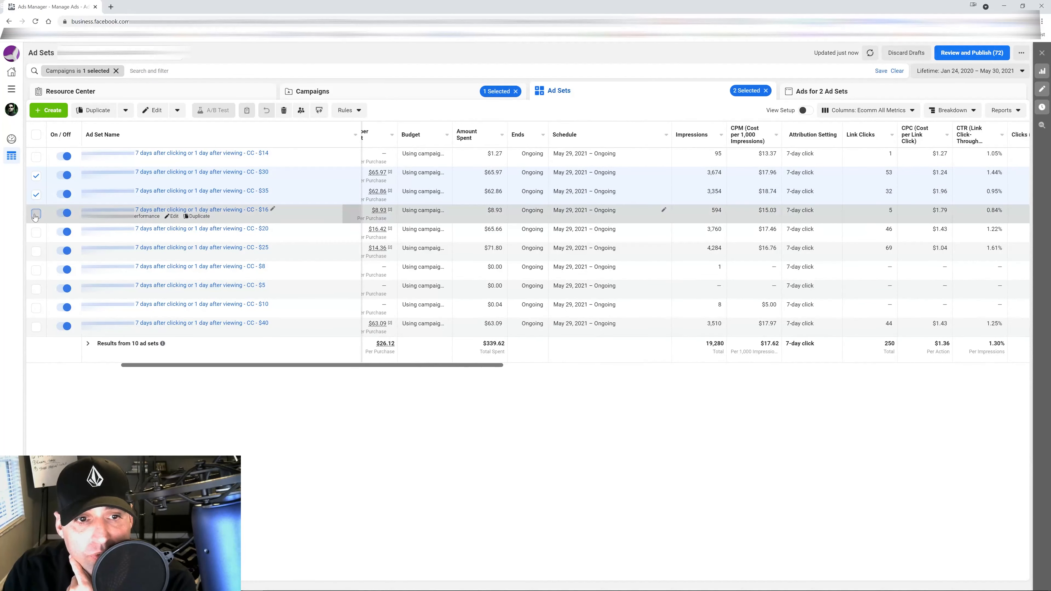
{"action": "left_click", "coordinate": [36, 214]}
{"action": "left_click", "coordinate": [36, 232]}
{"action": "left_click", "coordinate": [36, 251]}
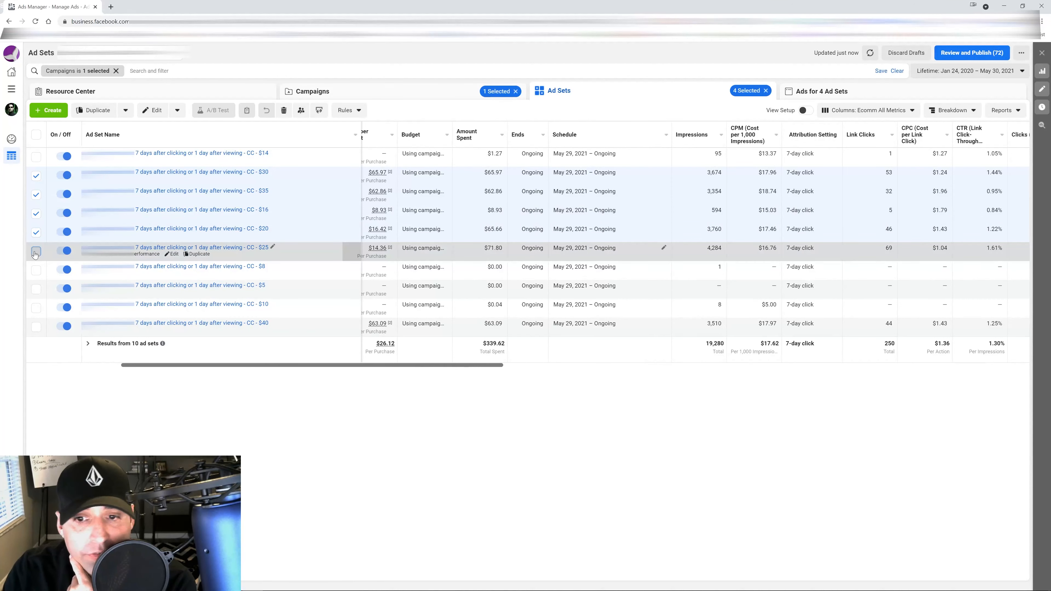
{"action": "left_click", "coordinate": [37, 327]}
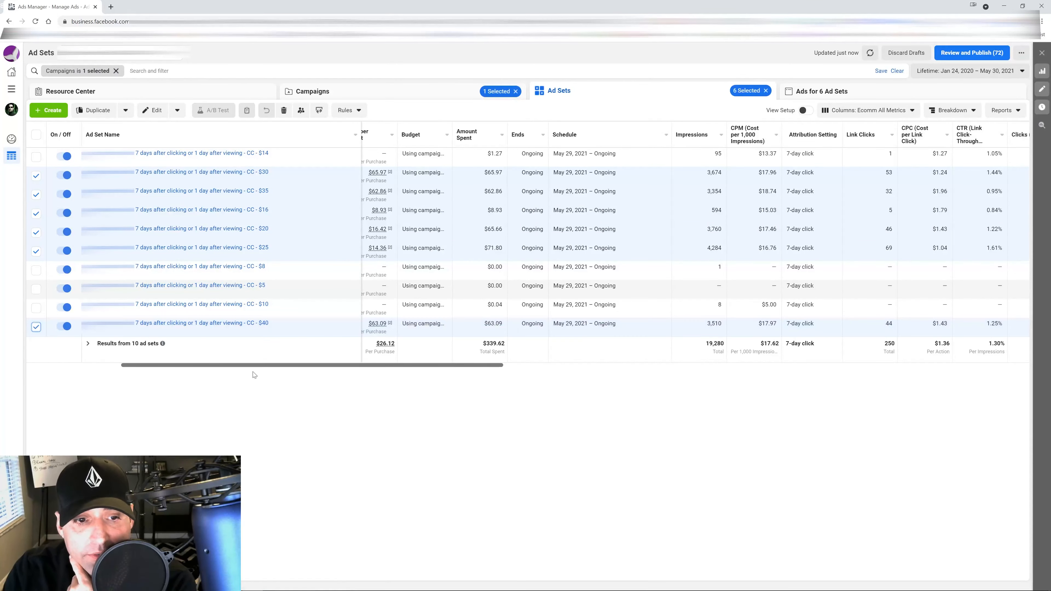
{"action": "left_click_drag", "start_coordinate": [247, 363], "coordinate": [1042, 369]}
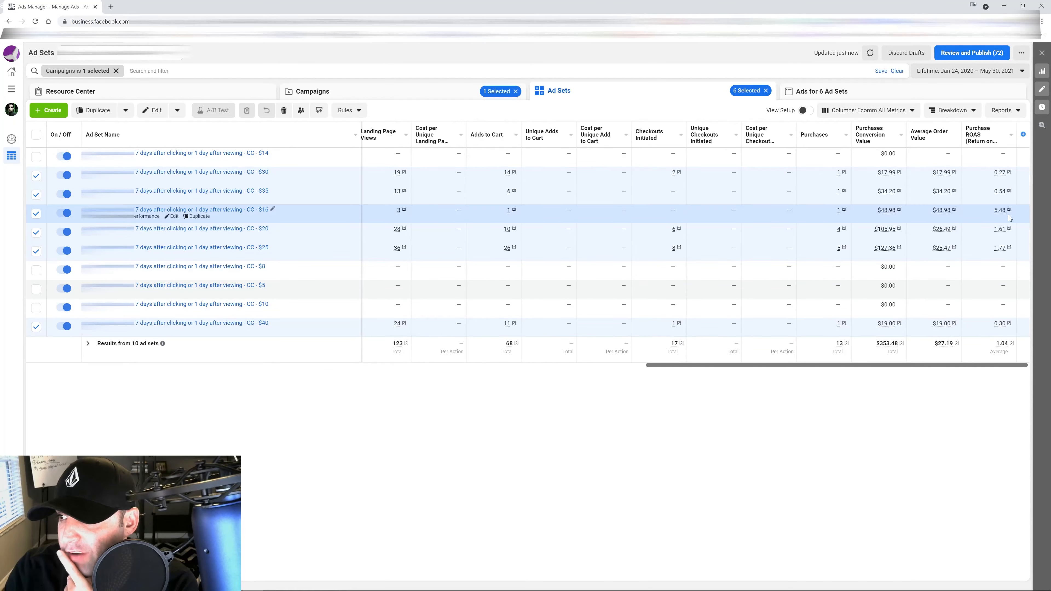
{"action": "left_click", "coordinate": [36, 215]}
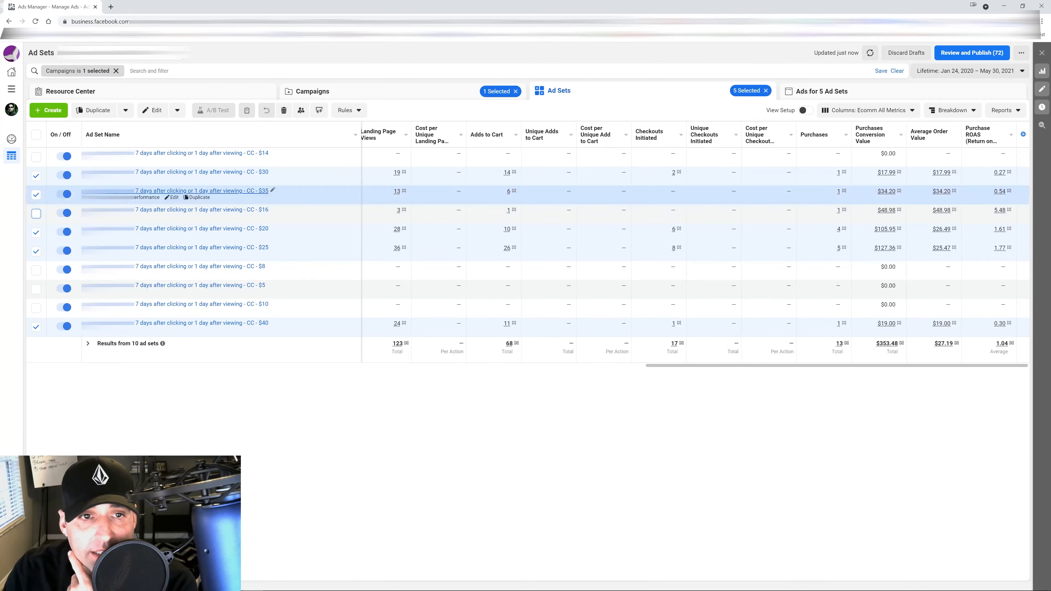
{"action": "left_click", "coordinate": [126, 113]}
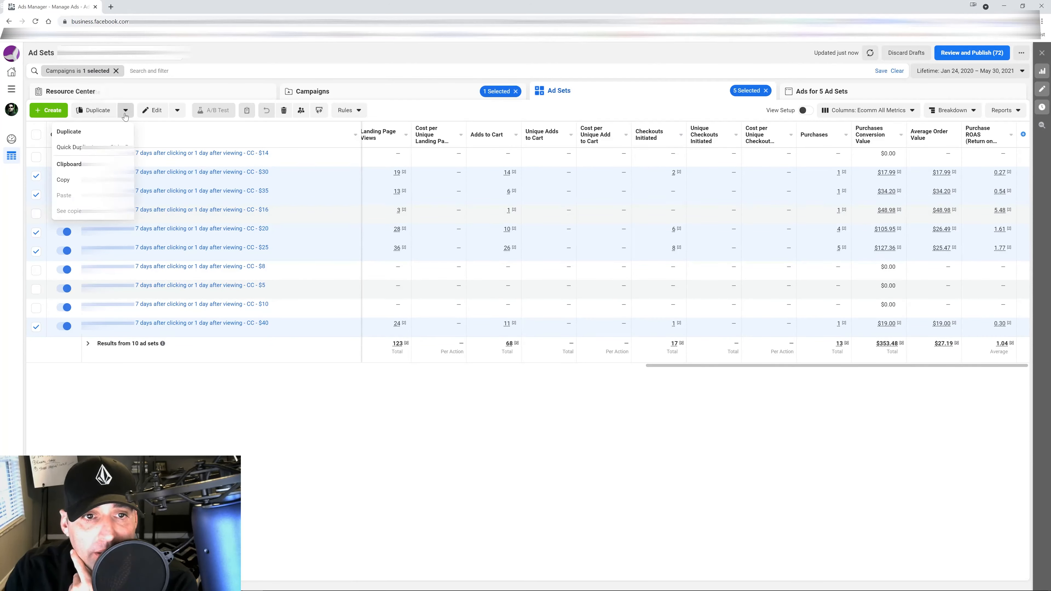
{"action": "left_click", "coordinate": [177, 114]}
{"action": "left_click", "coordinate": [107, 163]}
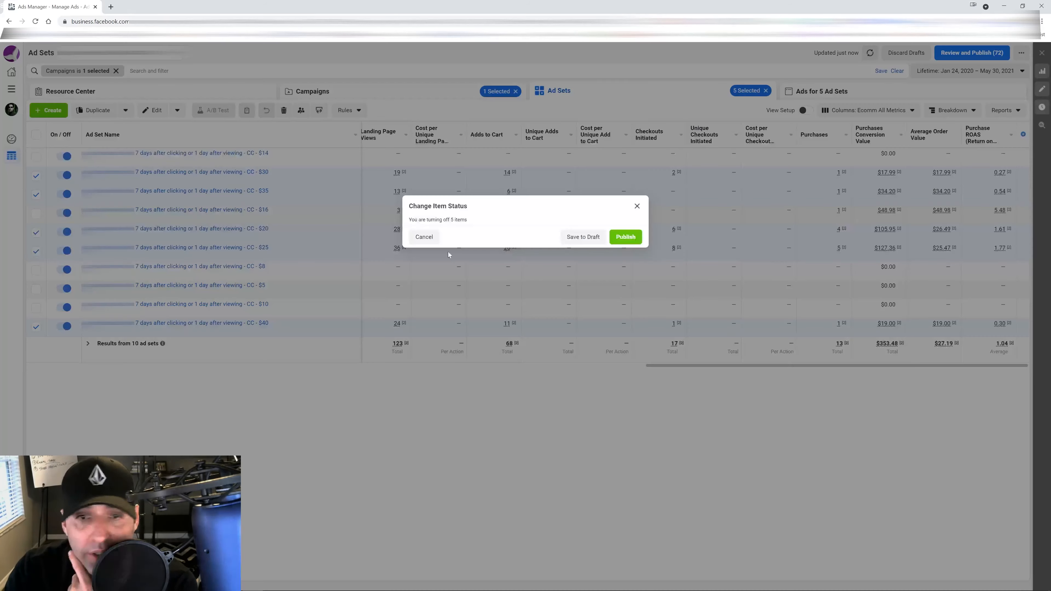
{"action": "left_click", "coordinate": [626, 237]}
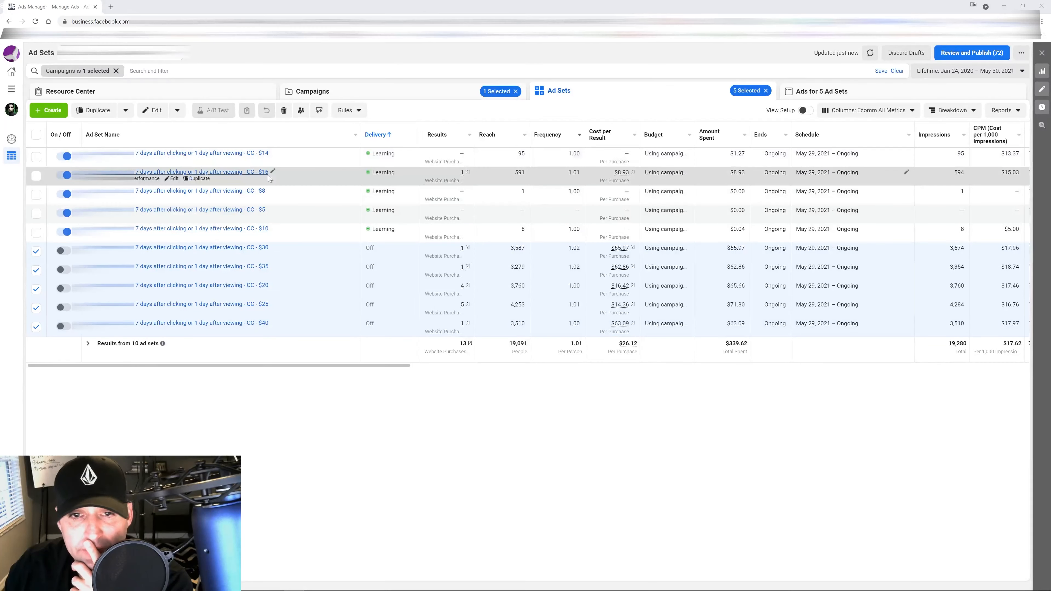
Step: Rename the active $14 and $8 ad sets to end in $17 and $18, saving both names to draft
{"action": "left_click", "coordinate": [274, 157]}
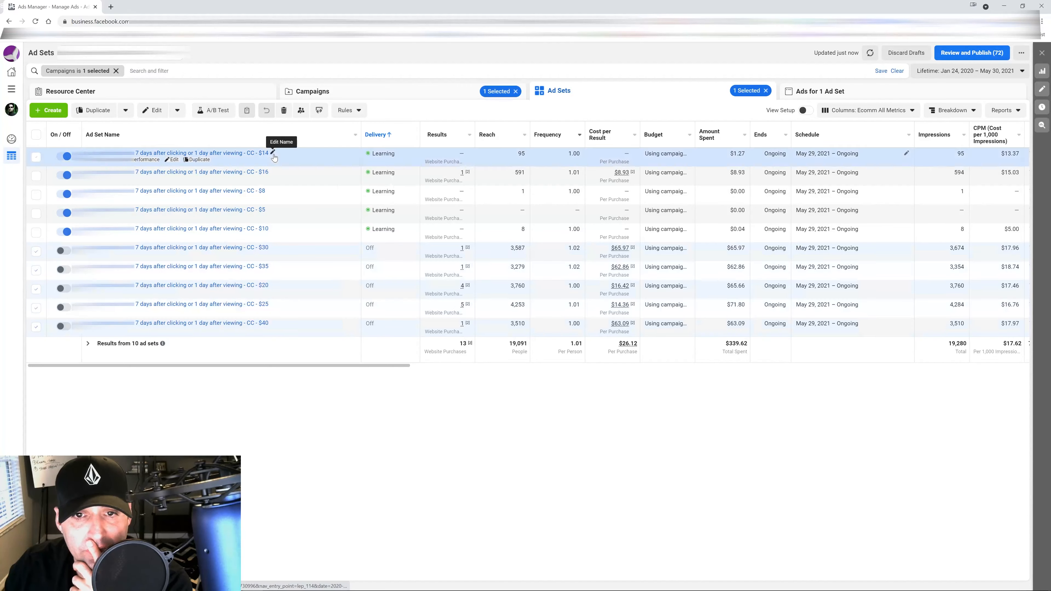
{"action": "left_click", "coordinate": [273, 153]}
{"action": "key", "text": "shift+Left"}
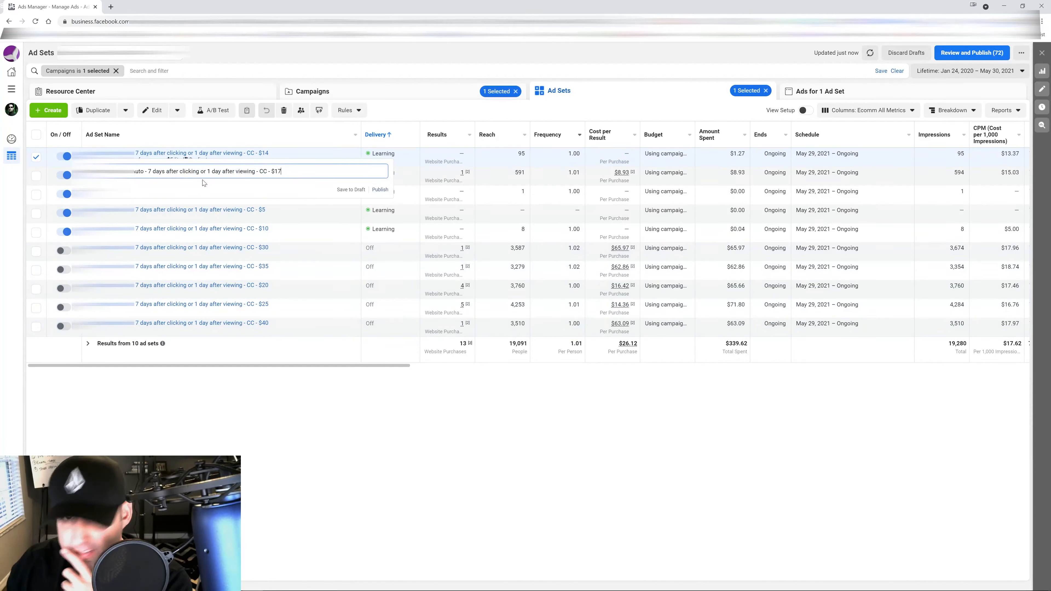
{"action": "left_click", "coordinate": [351, 189]}
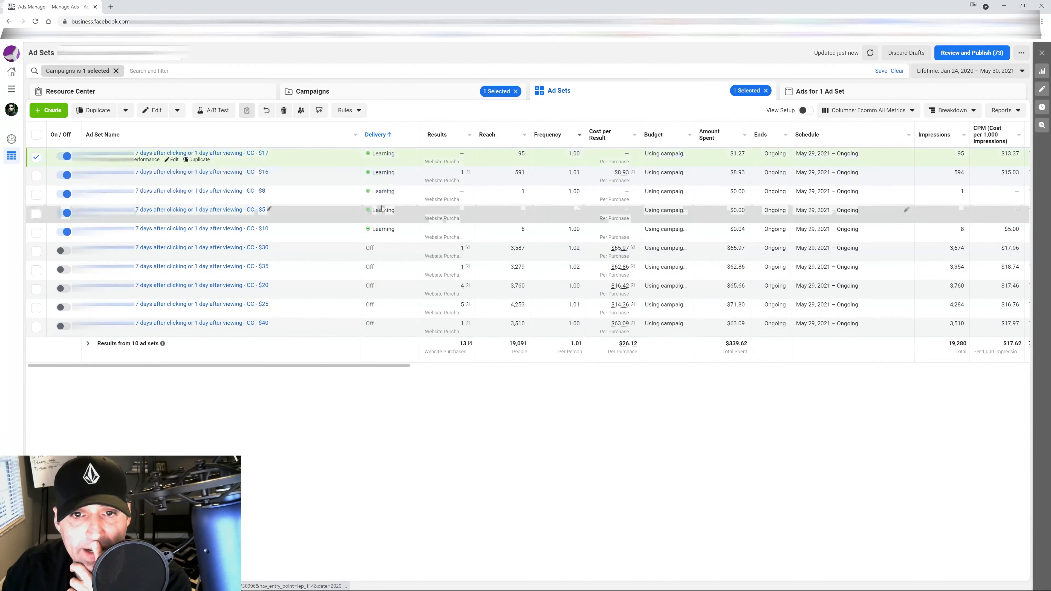
{"action": "left_click", "coordinate": [379, 196]}
{"action": "left_click", "coordinate": [269, 192]}
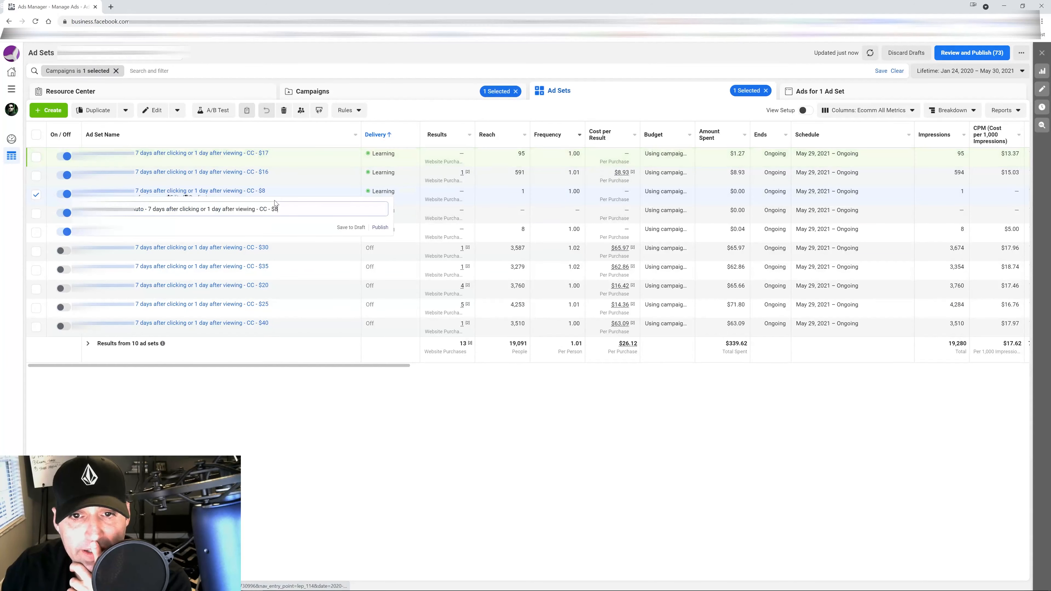
{"action": "type", "text": "1"}
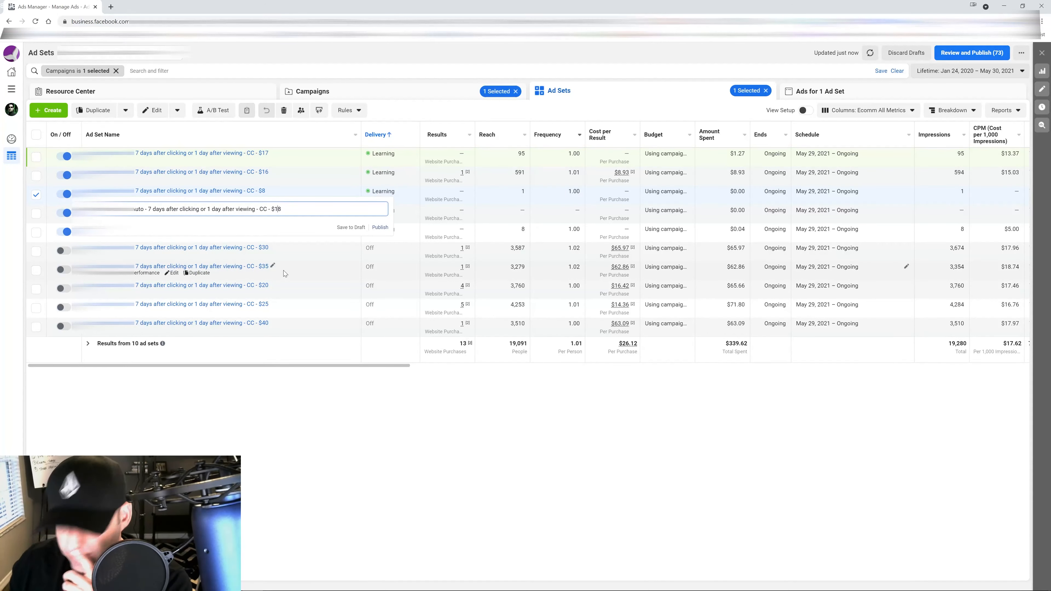
{"action": "left_click", "coordinate": [351, 229]}
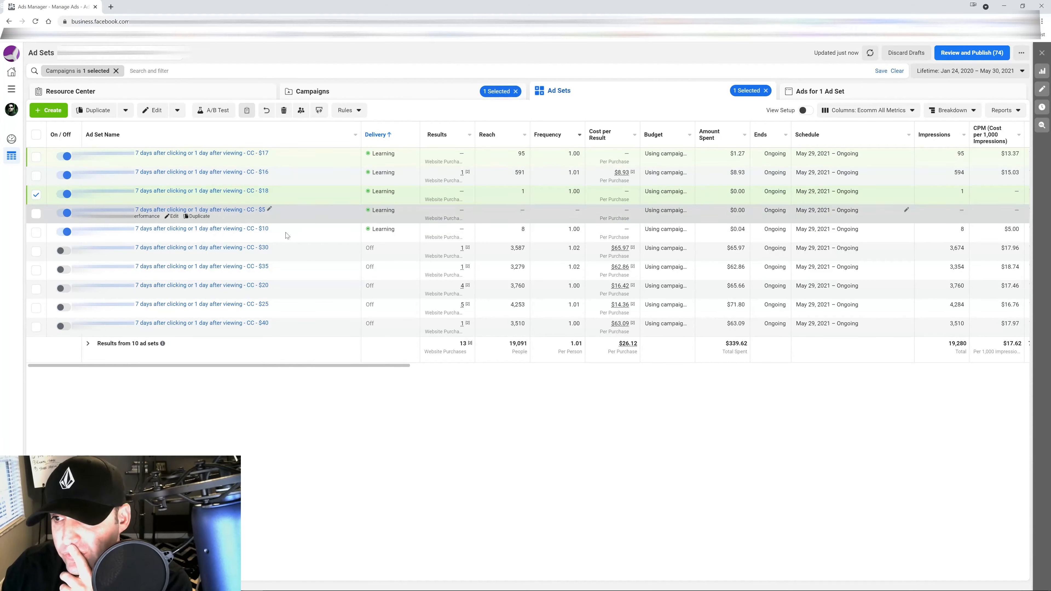
Step: Rename the active $5 and $10 ad sets to end in $19 and $20, saving both names to draft
{"action": "left_click", "coordinate": [271, 212]}
{"action": "key", "text": "BackSpace"}
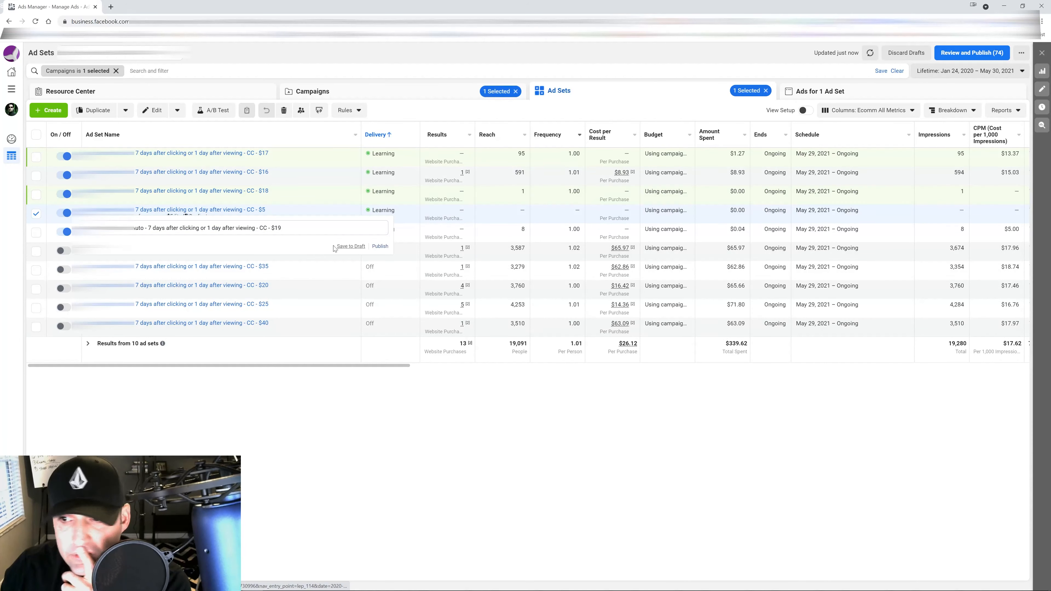
{"action": "left_click", "coordinate": [351, 246]}
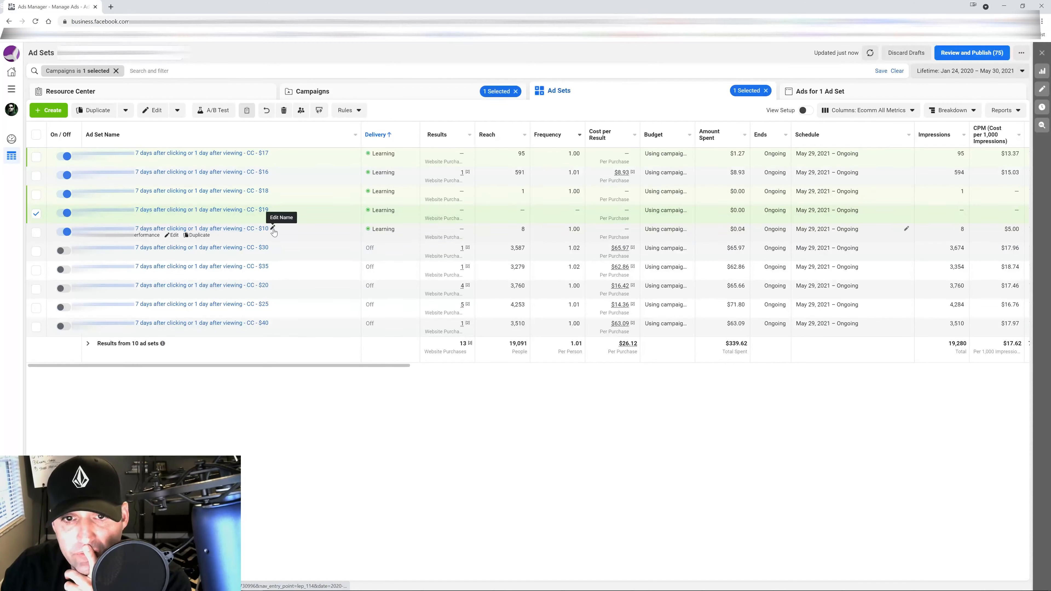
{"action": "left_click", "coordinate": [273, 229]}
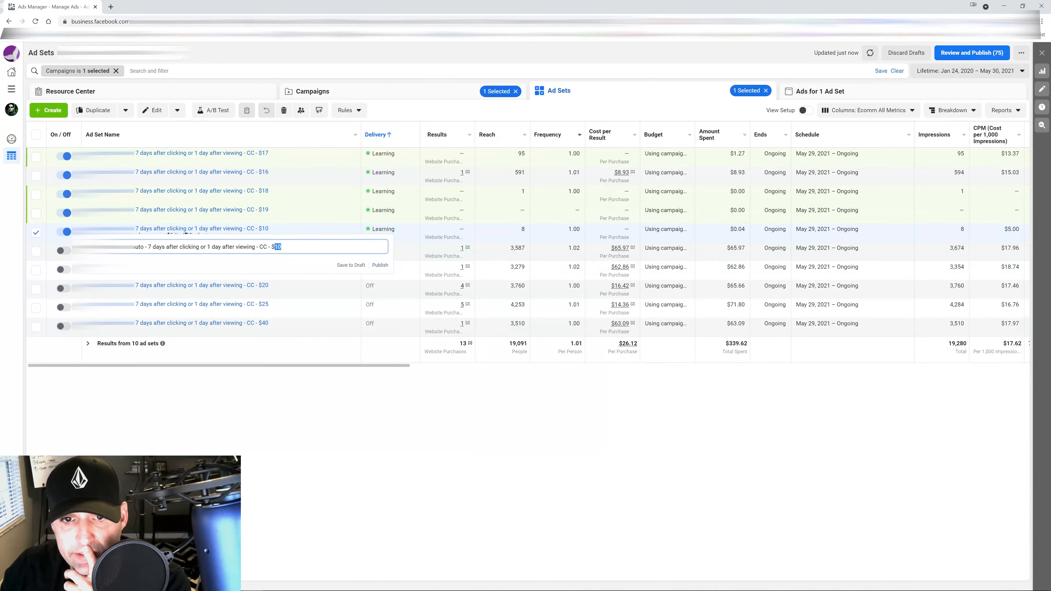
{"action": "type", "text": "20"}
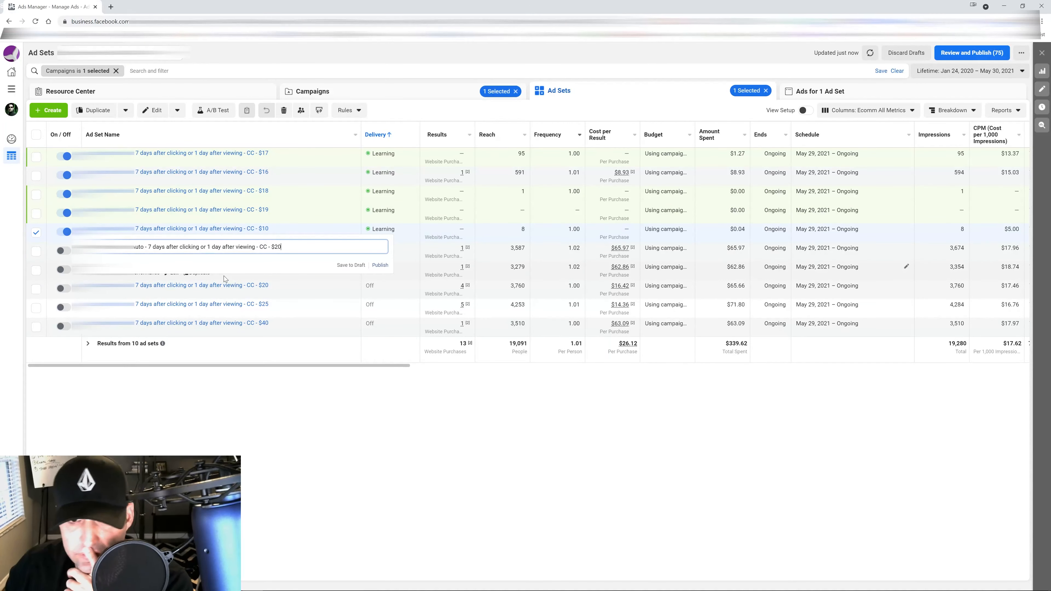
{"action": "left_click", "coordinate": [374, 266]}
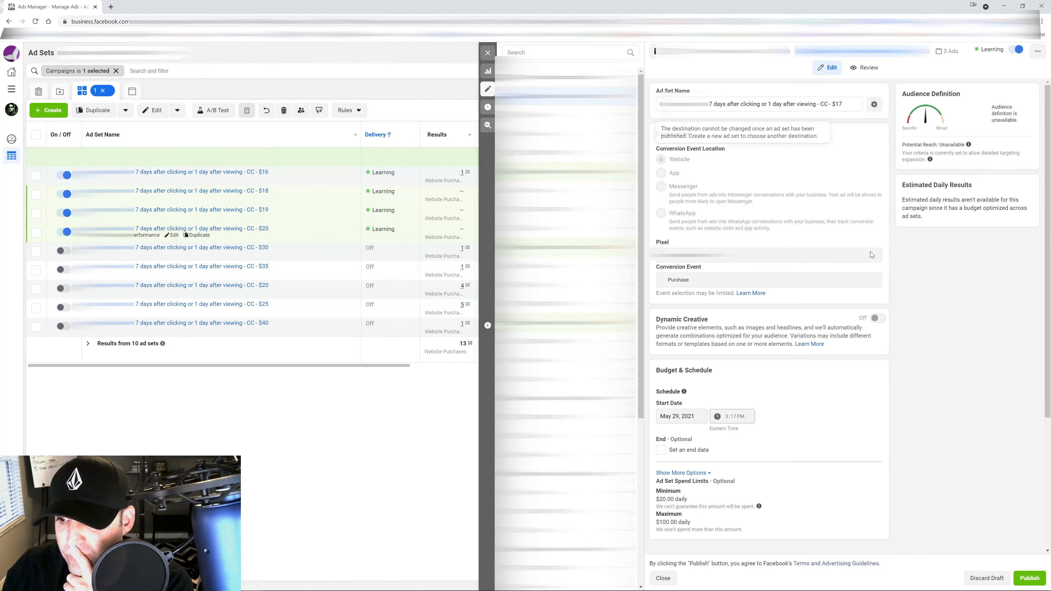
Step: Open the ad set ending in $17 for editing and set its cost control to $17.00 per purchase
{"action": "scroll", "coordinate": [702, 311], "scroll_direction": "down", "scroll_amount": 15}
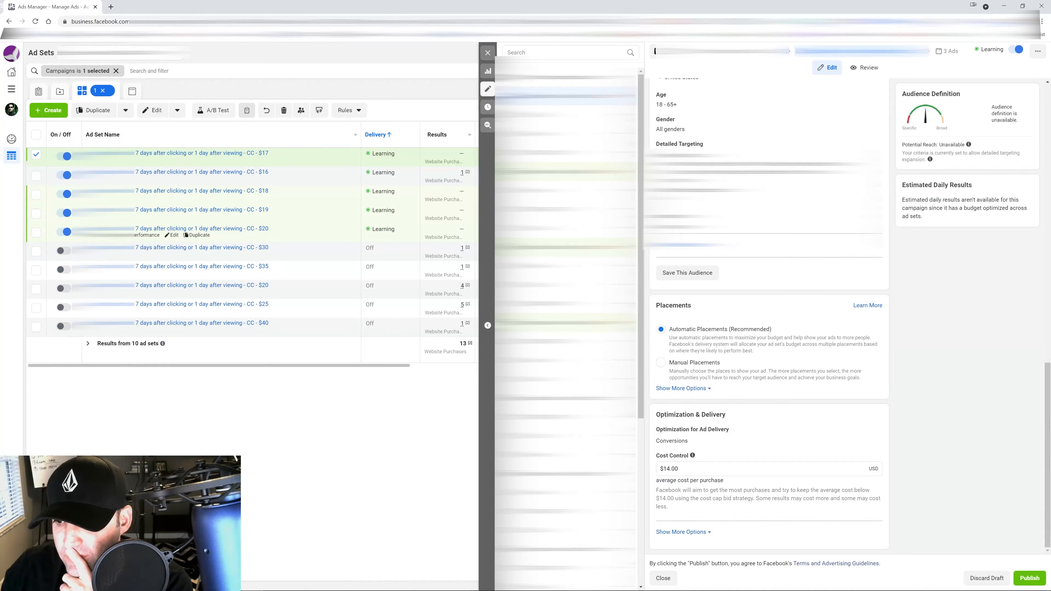
{"action": "left_click", "coordinate": [670, 469]}
{"action": "key", "text": "BackSpace"}
{"action": "type", "text": "7"}
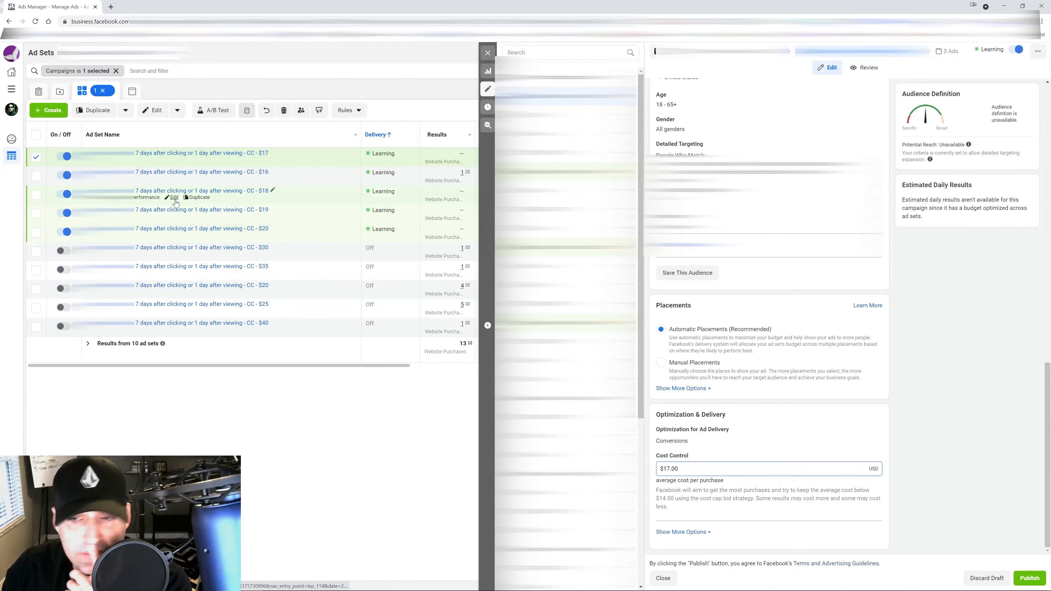
Step: Switch the editor to the ad set ending in $18 and set its cost control to $18.00 per purchase
{"action": "left_click", "coordinate": [173, 197]}
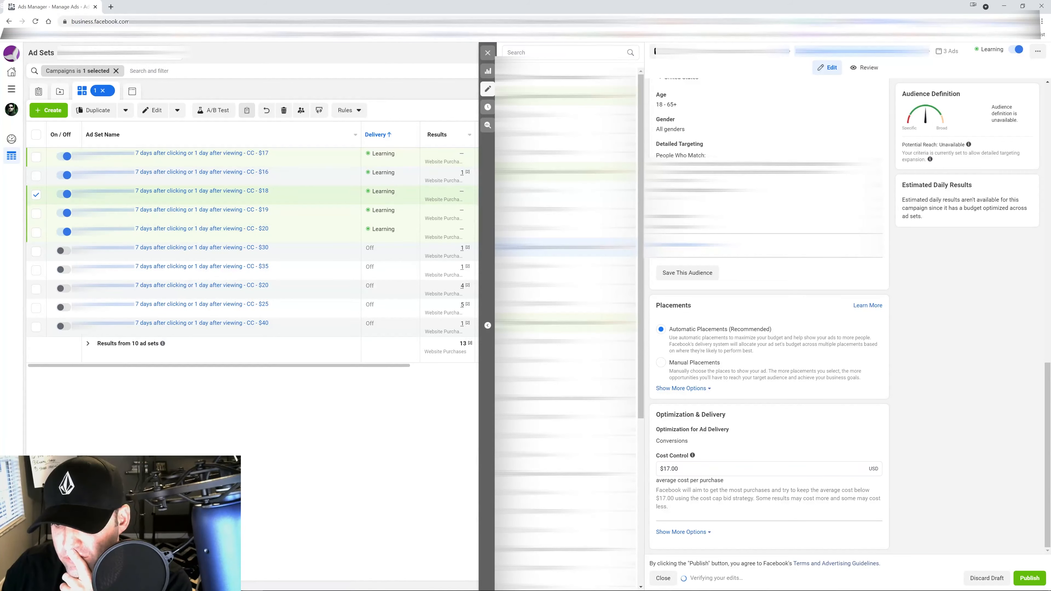
{"action": "left_click", "coordinate": [668, 469]}
{"action": "type", "text": "8"}
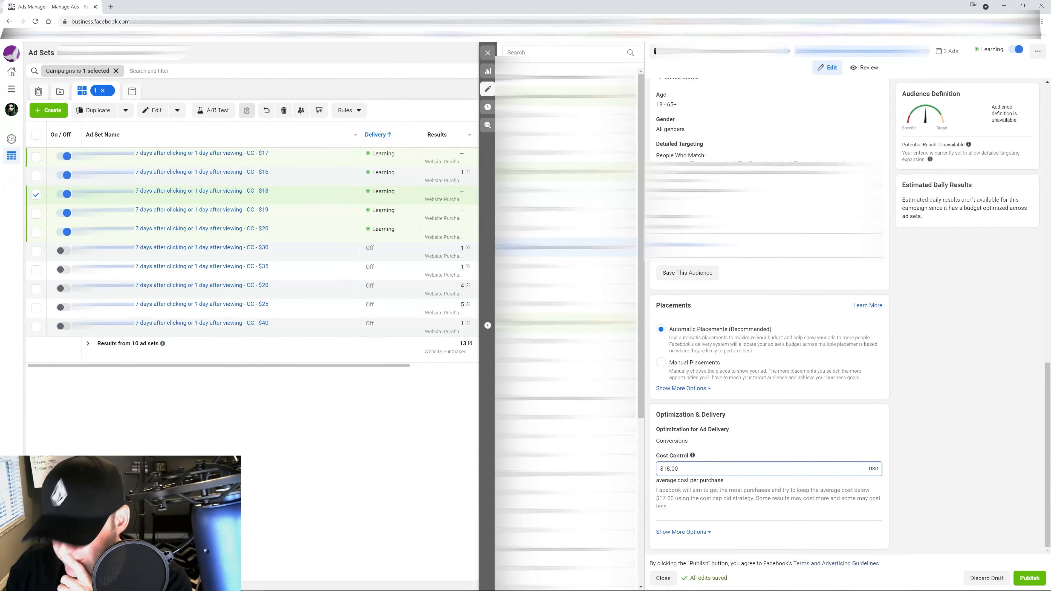
Step: Set the cost controls of the active ad sets ending in $19 and $20 to $19.00 and $20.00 per purchase
{"action": "mouse_move", "coordinate": [172, 215]}
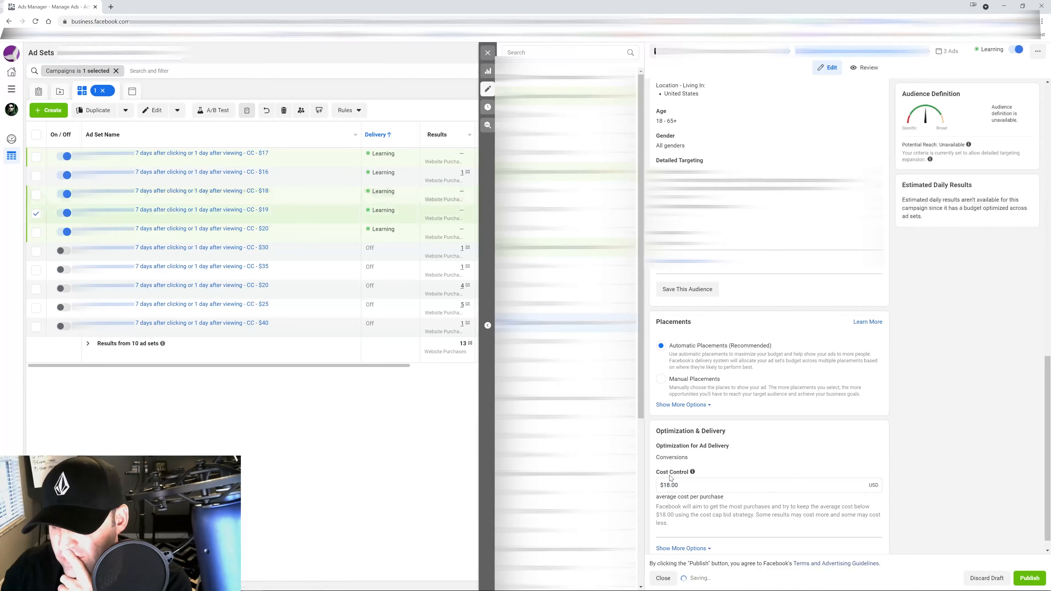
{"action": "left_click", "coordinate": [706, 484]}
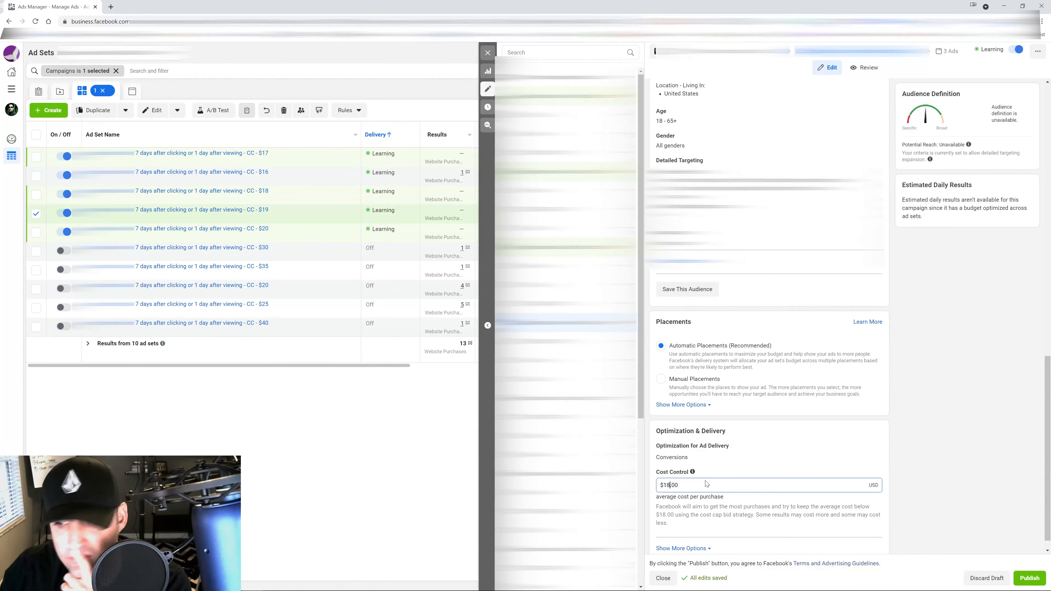
{"action": "key", "text": "Left"}
{"action": "key", "text": "Left"}
{"action": "key", "text": "Left"}
{"action": "key", "text": "BackSpace"}
{"action": "type", "text": "9"}
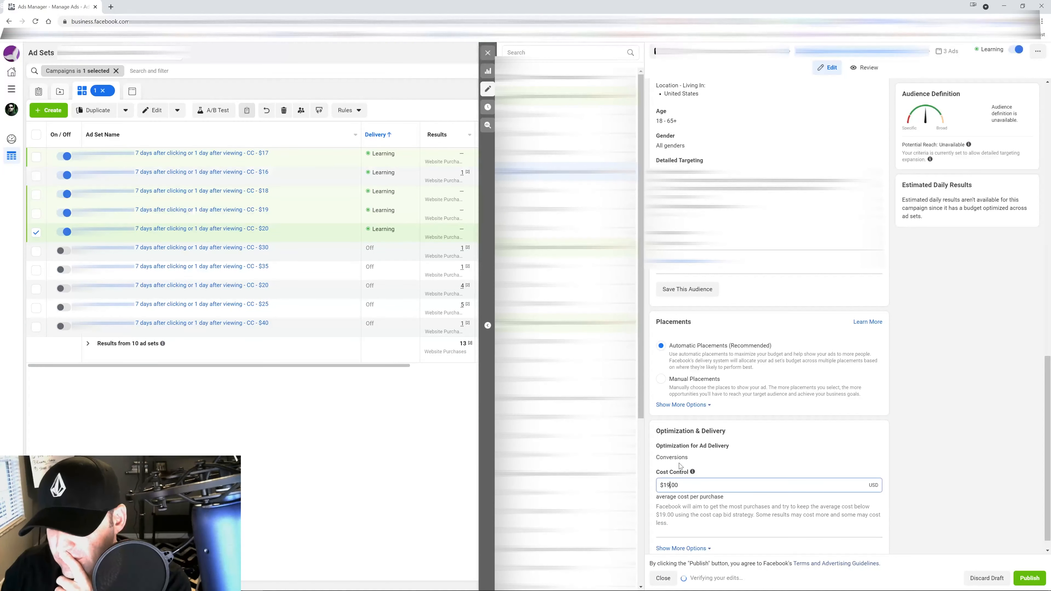
{"action": "type", "text": "20"}
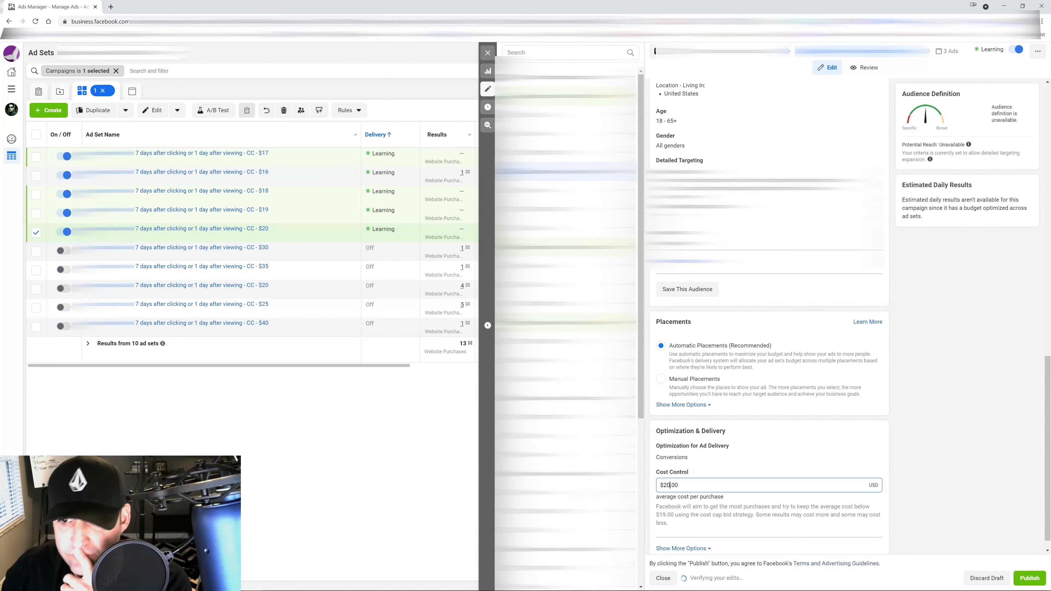
{"action": "left_click", "coordinate": [443, 423]}
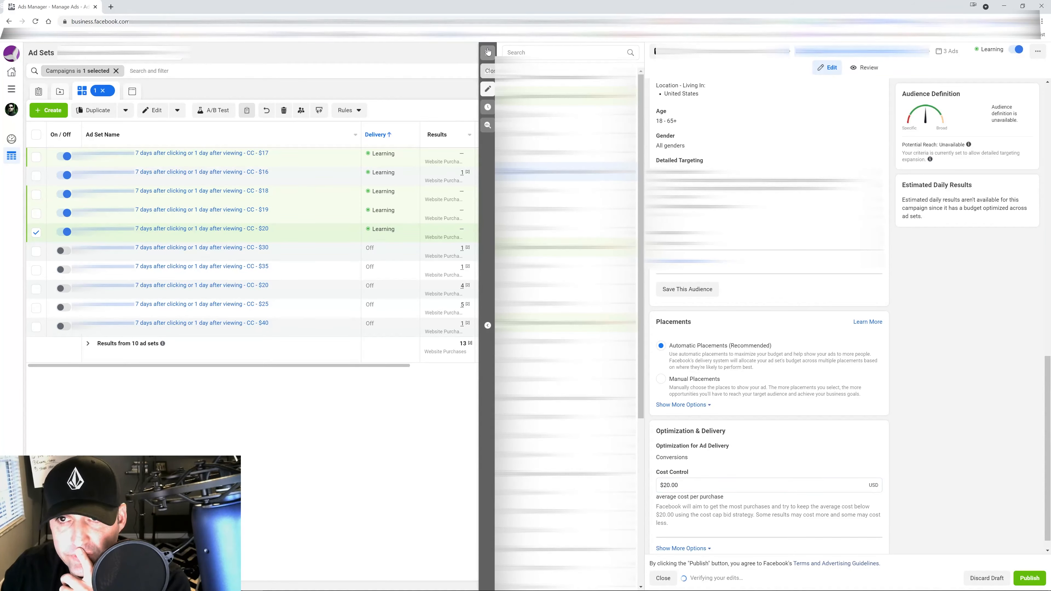
Step: Reopen the ad set ending in $17 and set its cost control to $17.00 per purchase
{"action": "left_click", "coordinate": [172, 163]}
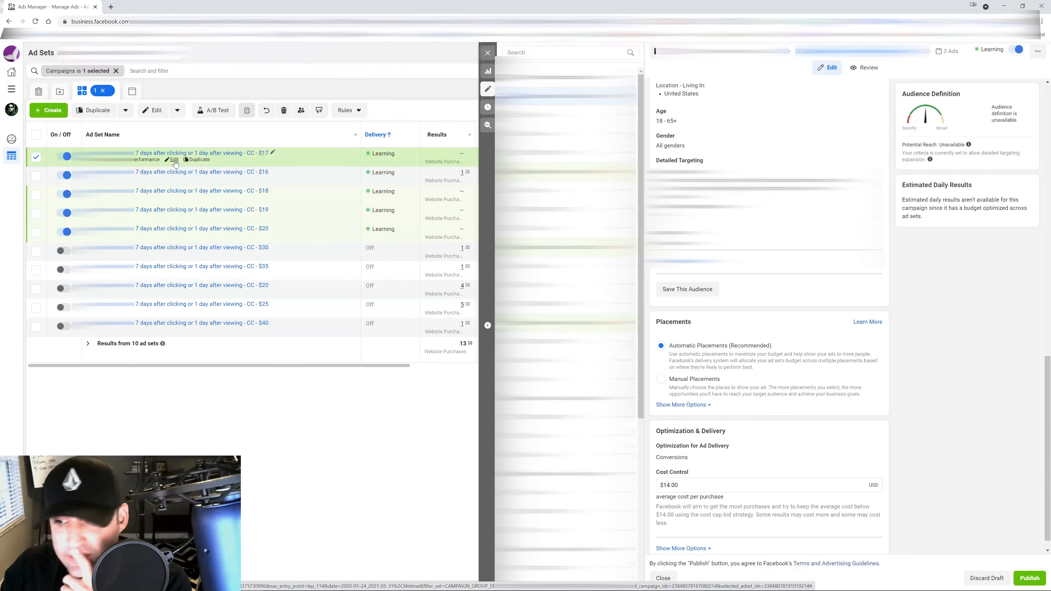
{"action": "left_click", "coordinate": [669, 485]}
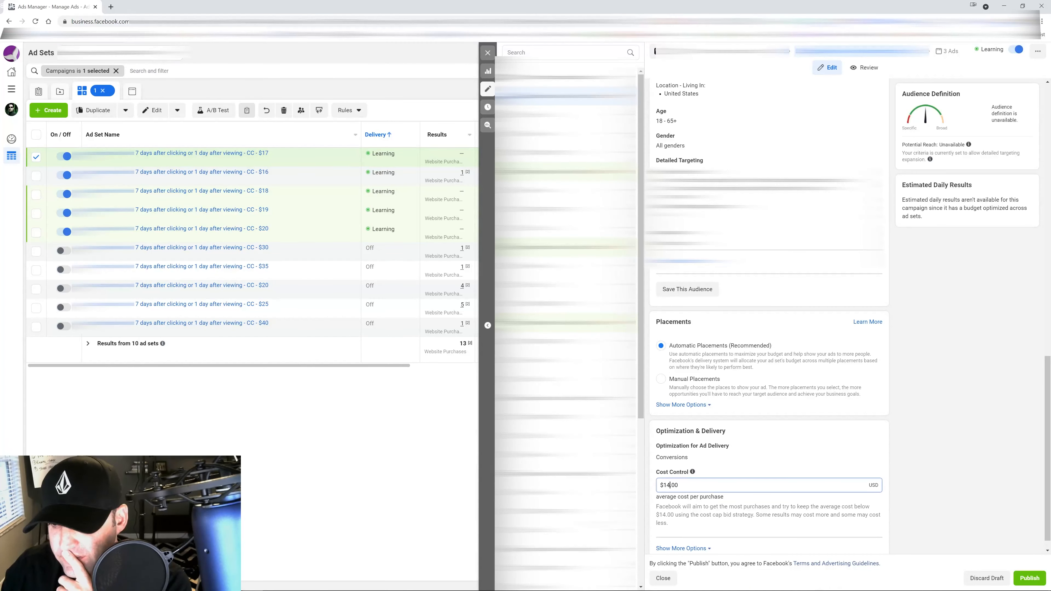
{"action": "double_click", "coordinate": [910, 427]}
Step: Set the cost controls of the ad sets ending in $18 and $19 to $18.00 and $19.00, and check the active one ending in $20
{"action": "mouse_move", "coordinate": [172, 184]}
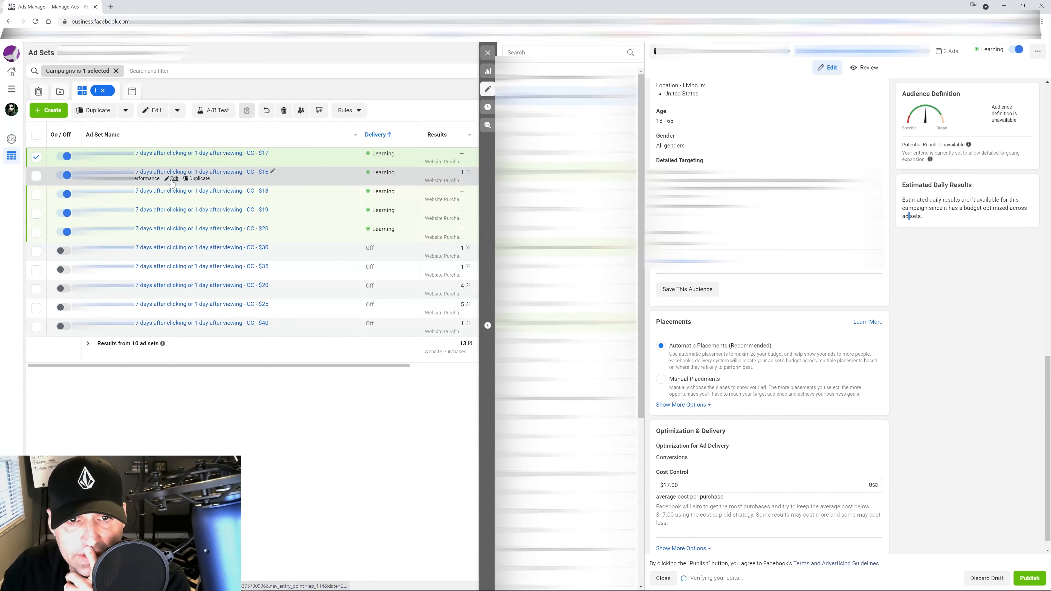
{"action": "left_click", "coordinate": [173, 198]}
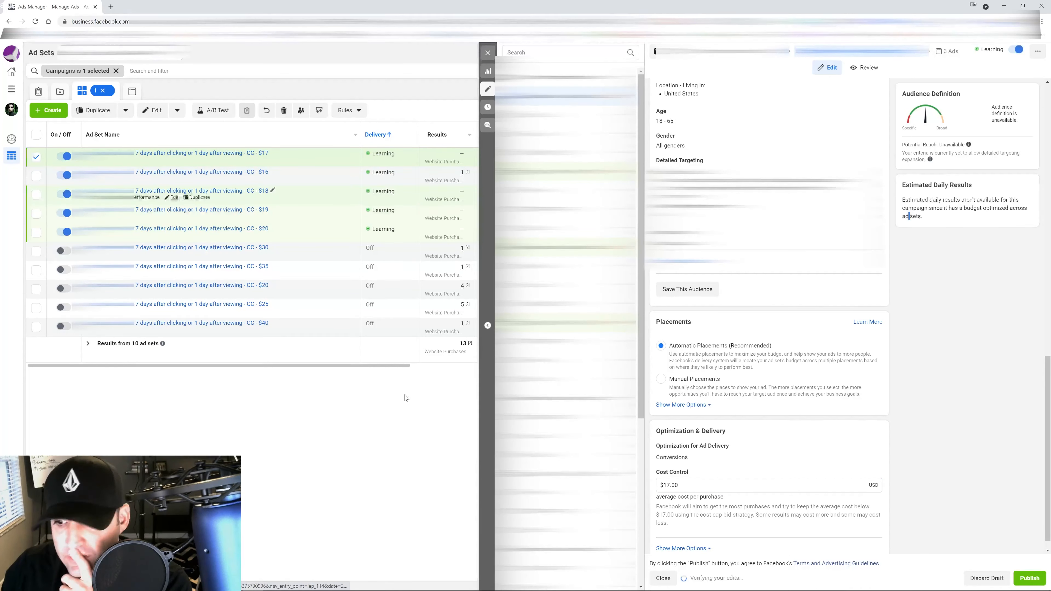
{"action": "left_click", "coordinate": [670, 484]}
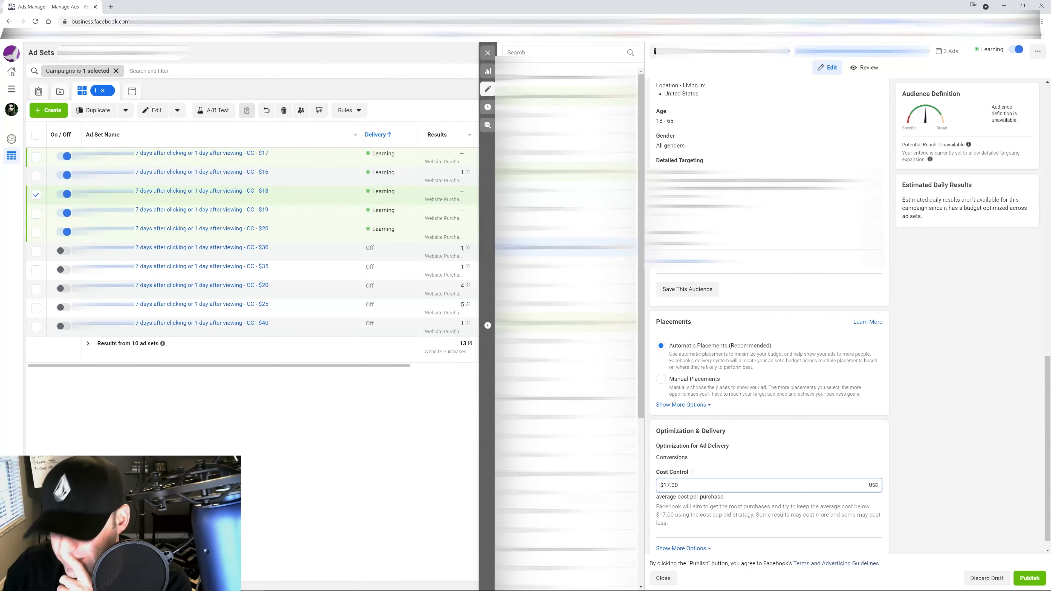
{"action": "type", "text": "8"}
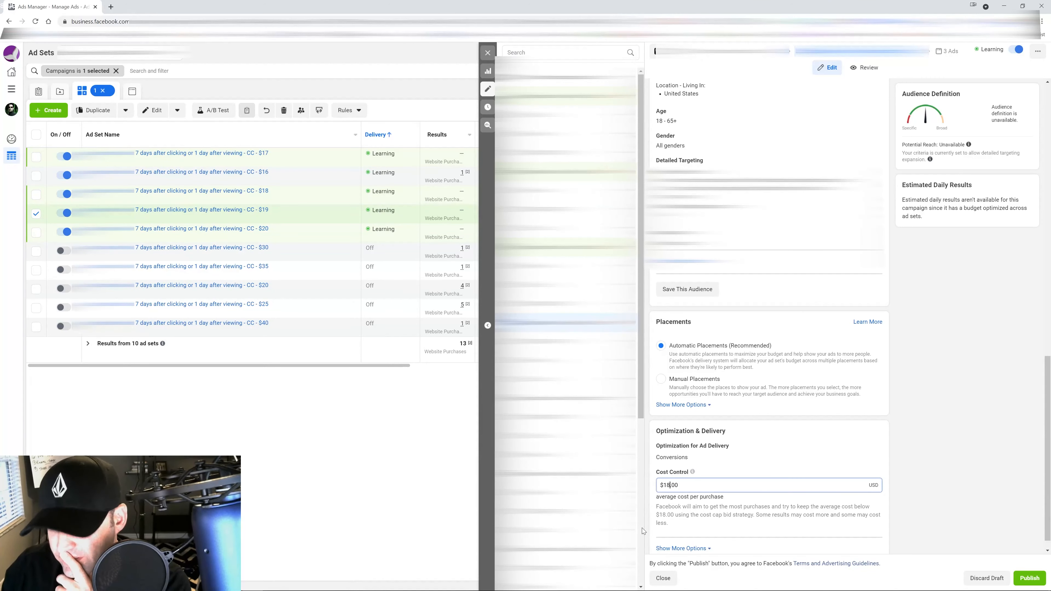
{"action": "key", "text": "BackSpace"}
{"action": "type", "text": "9"}
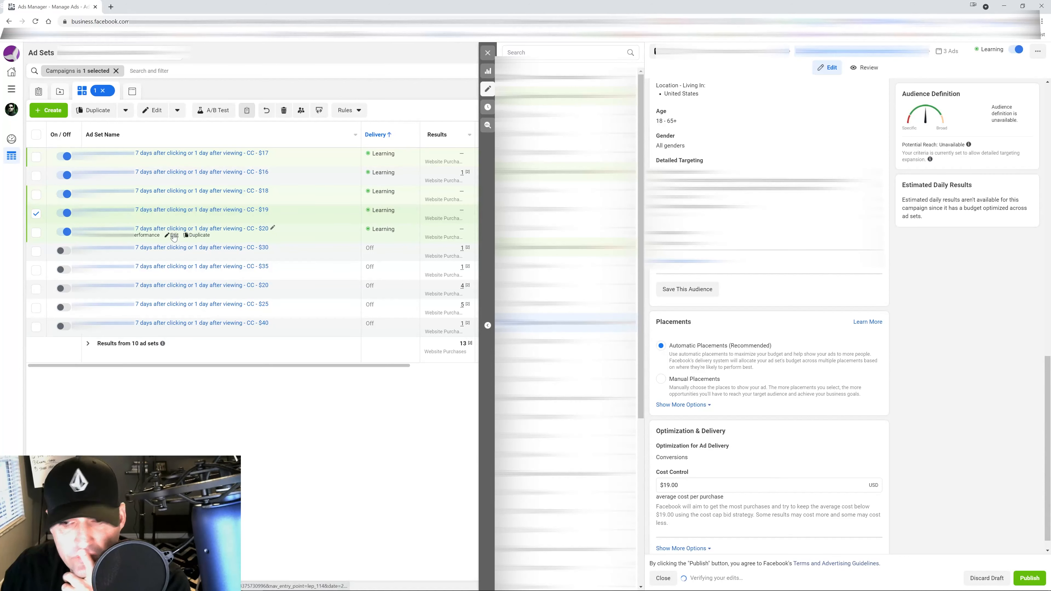
{"action": "left_click", "coordinate": [173, 235]}
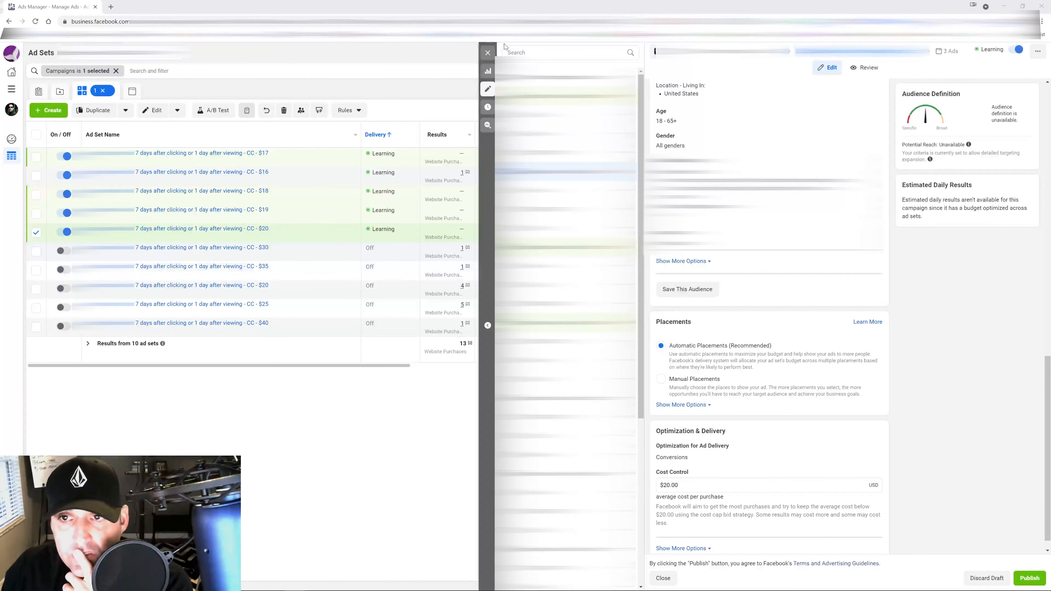
{"action": "left_click", "coordinate": [487, 53]}
{"action": "left_click", "coordinate": [37, 214]}
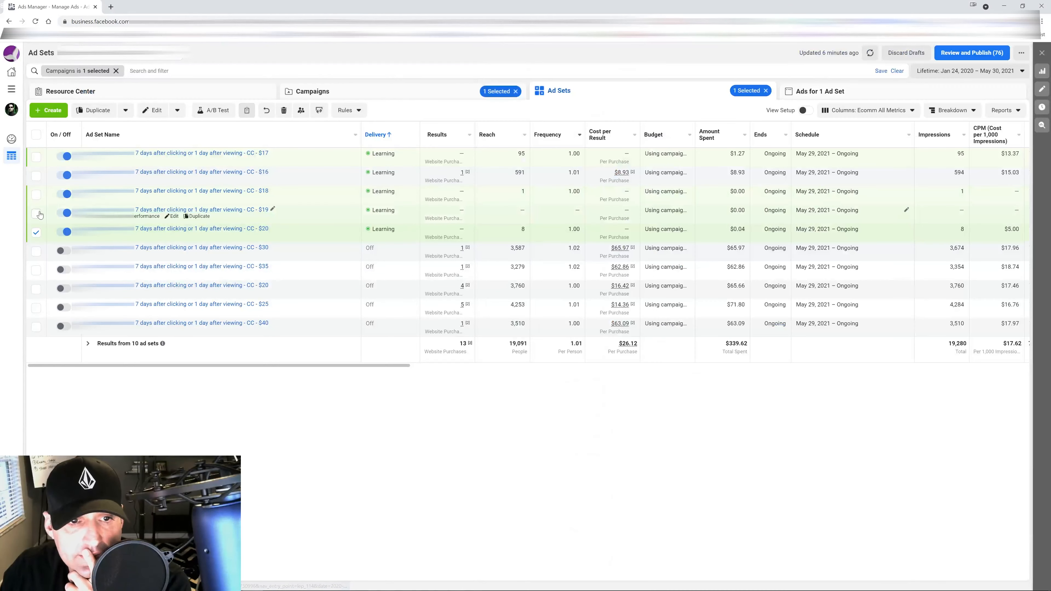
{"action": "left_click", "coordinate": [36, 195]}
{"action": "left_click", "coordinate": [37, 175]}
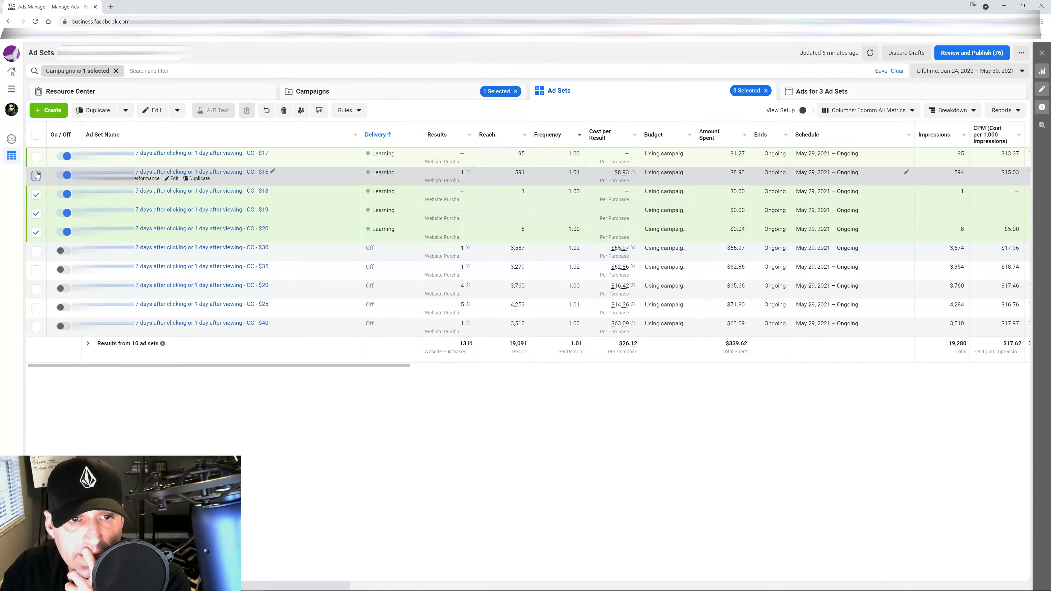
{"action": "left_click", "coordinate": [36, 157]}
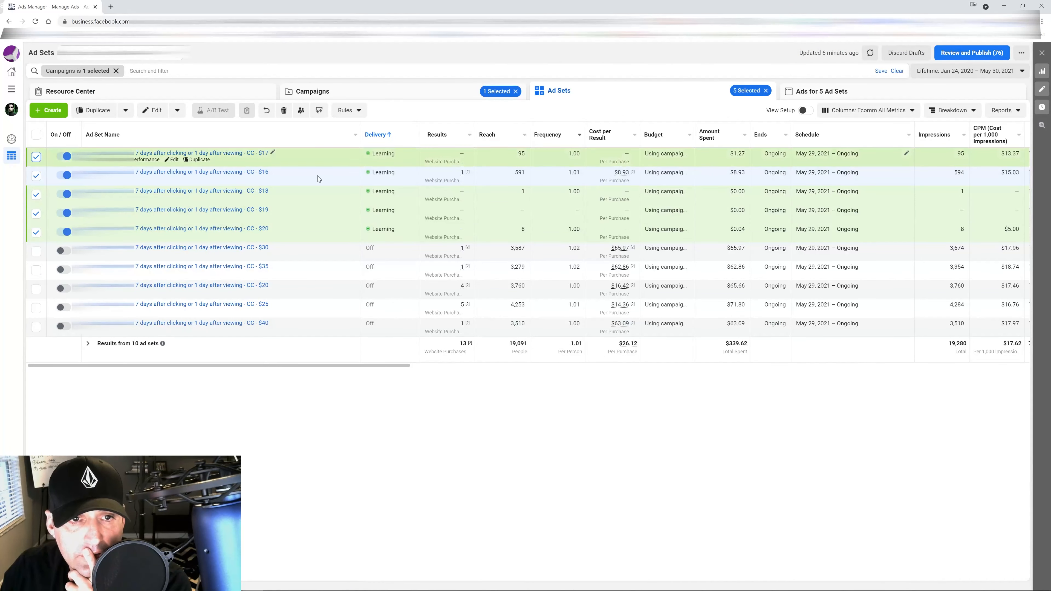
{"action": "left_click", "coordinate": [173, 161]}
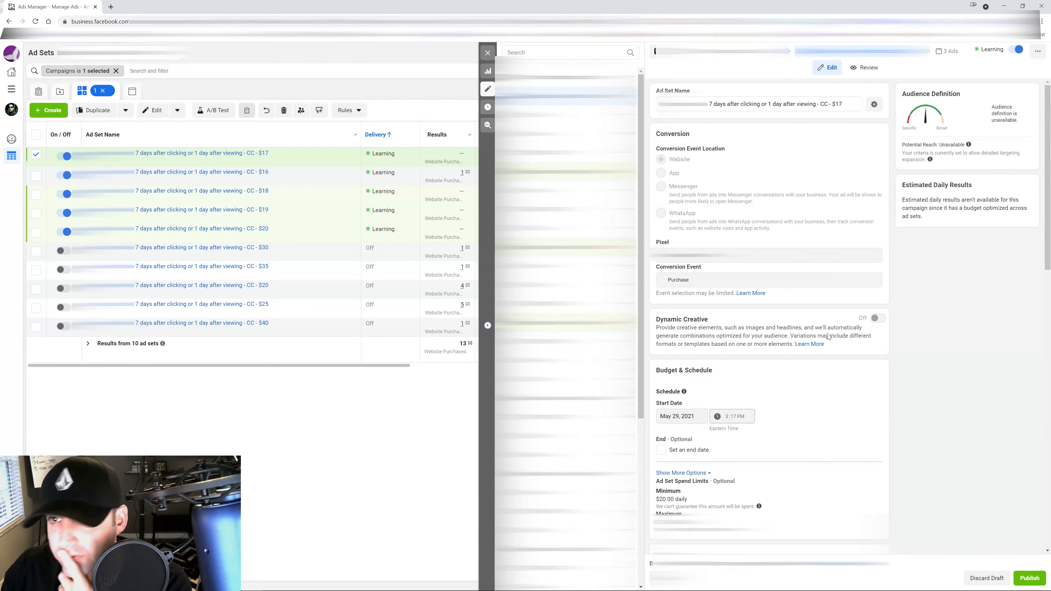
{"action": "left_click", "coordinate": [487, 52]}
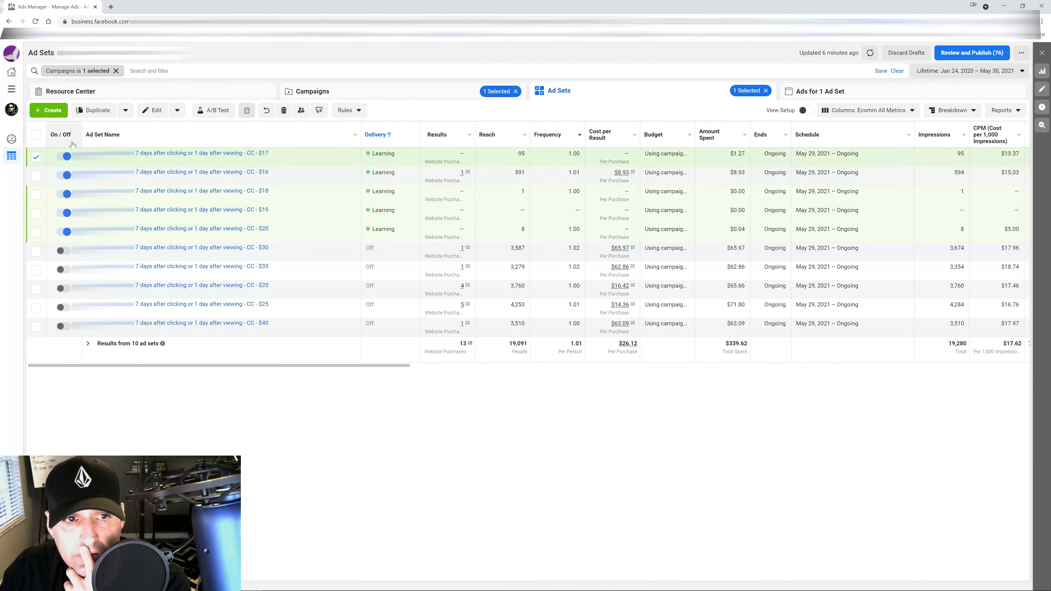
Step: Select all five active ad sets, open them together for editing and publish their draft changes
{"action": "left_click", "coordinate": [36, 176]}
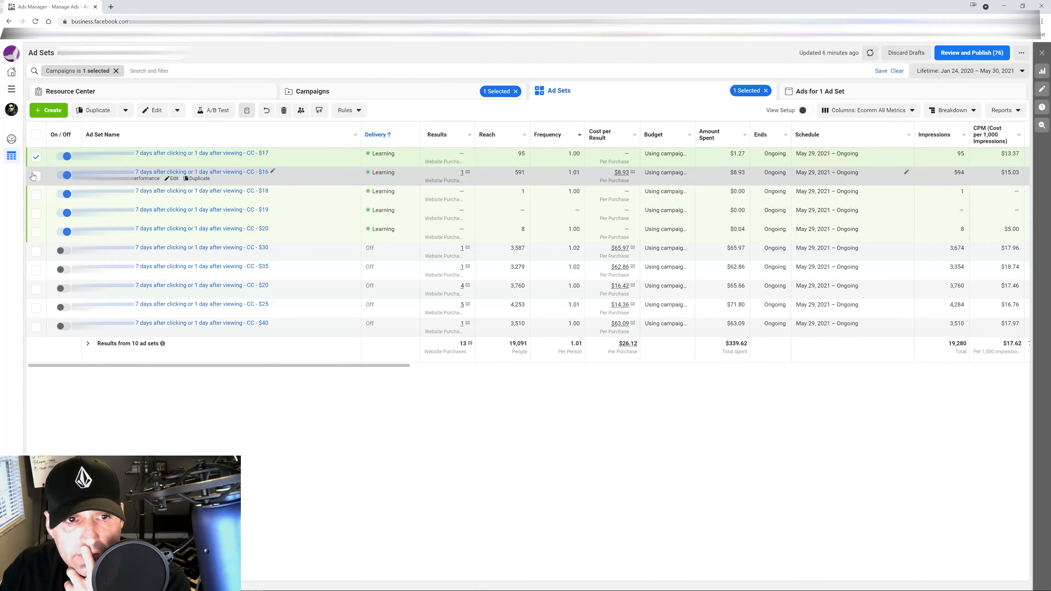
{"action": "left_click", "coordinate": [36, 232]}
{"action": "left_click", "coordinate": [36, 214]}
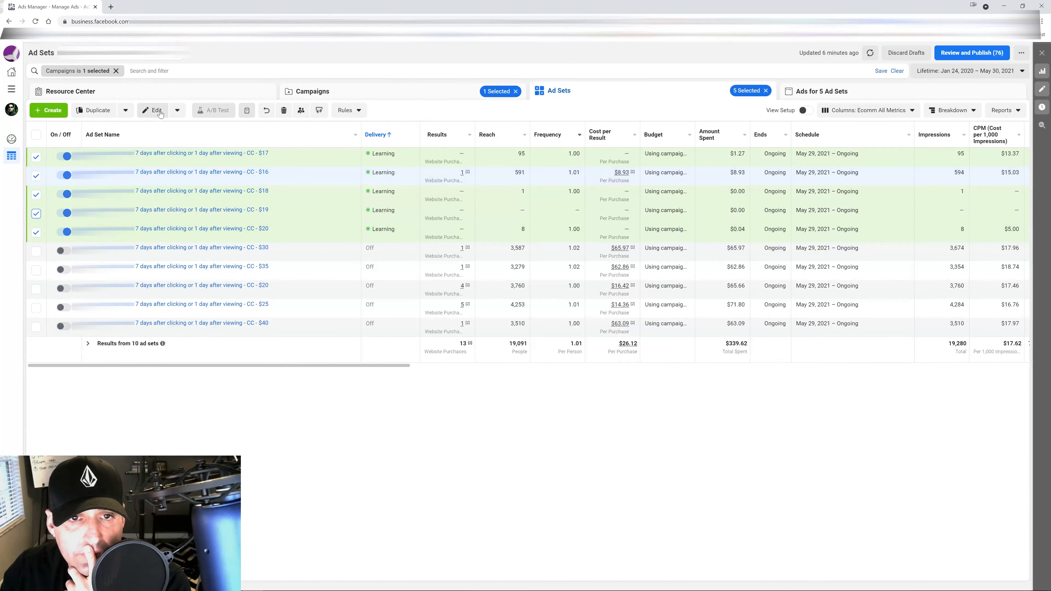
{"action": "left_click", "coordinate": [152, 111]}
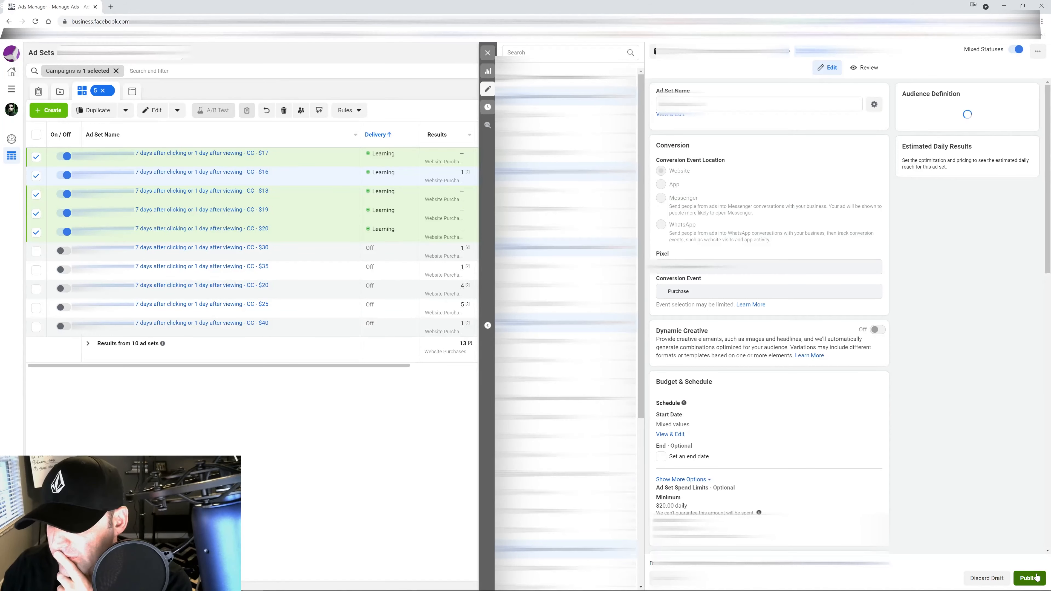
{"action": "left_click", "coordinate": [1030, 578]}
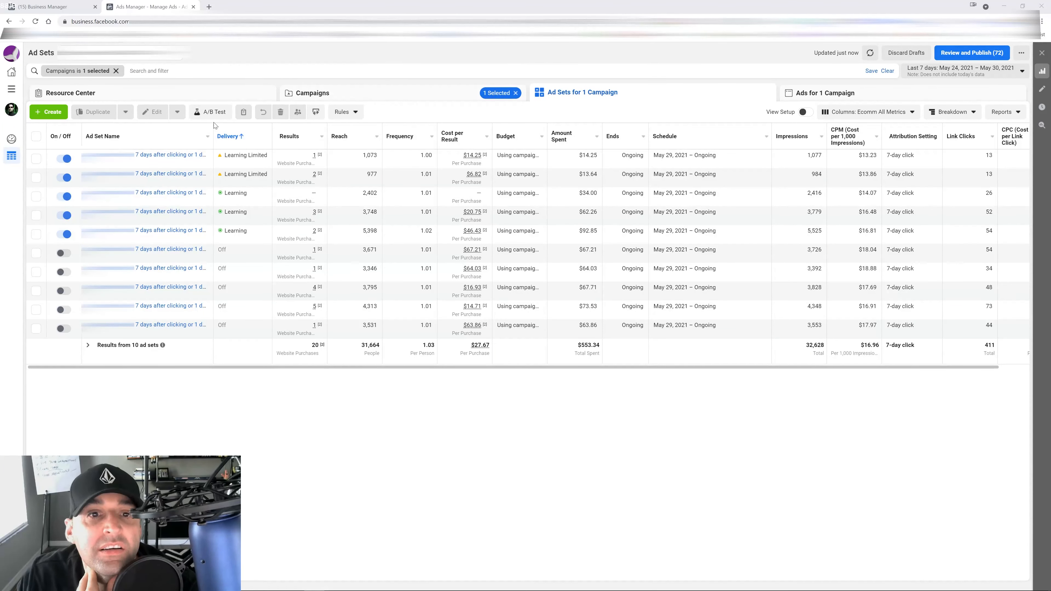
Step: Widen the ad set name column and switch the date range to Lifetime to compare the ad sets' purchase and ROAS figures
{"action": "left_click_drag", "start_coordinate": [212, 124], "coordinate": [336, 124]}
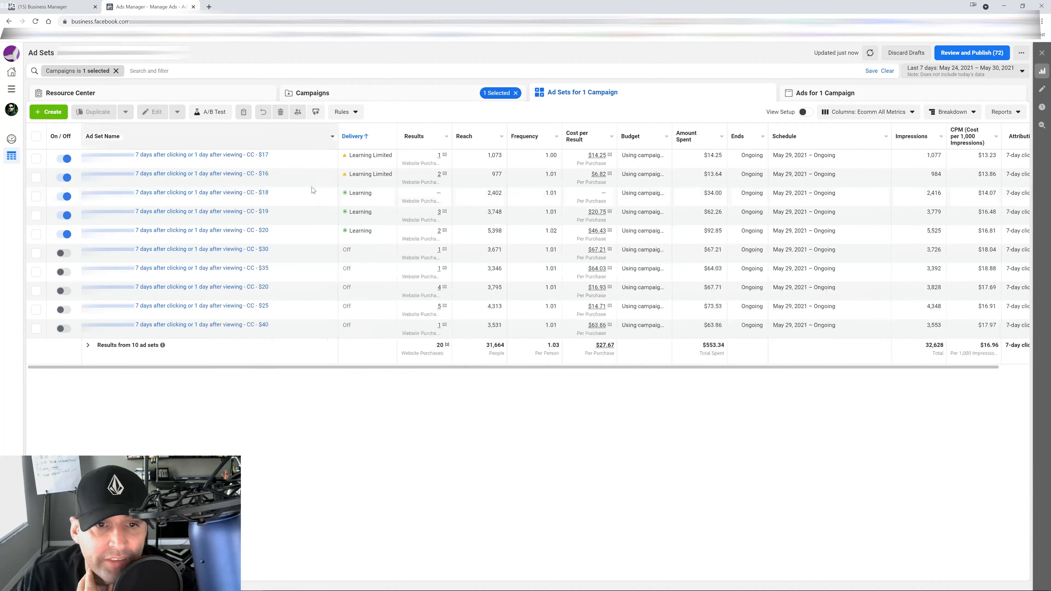
{"action": "left_click", "coordinate": [993, 71]}
{"action": "left_click", "coordinate": [991, 105]}
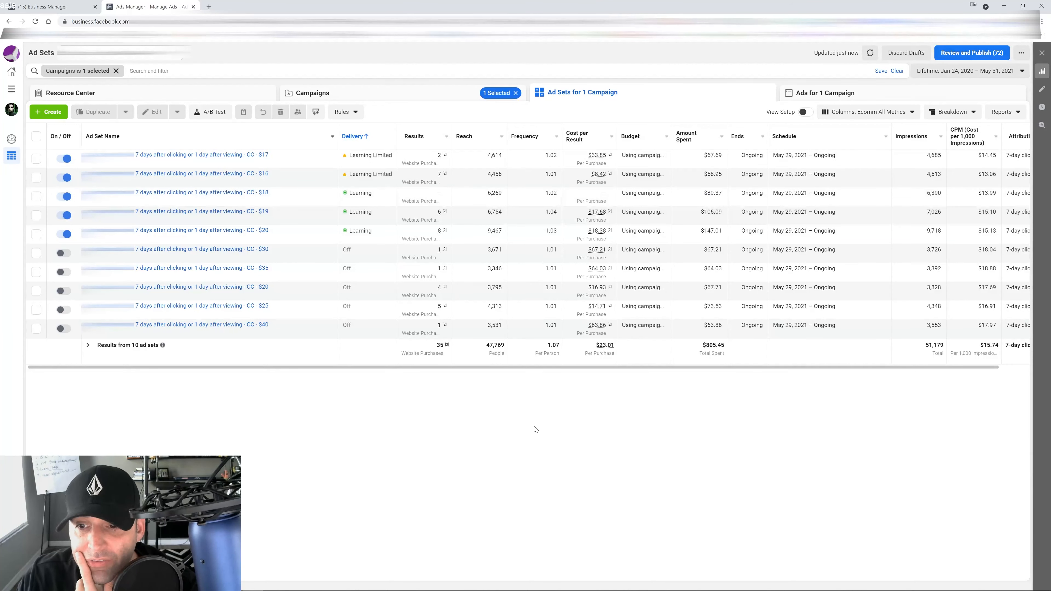
{"action": "left_click_drag", "start_coordinate": [528, 368], "coordinate": [1039, 389]}
{"action": "left_click_drag", "start_coordinate": [832, 365], "coordinate": [974, 376]}
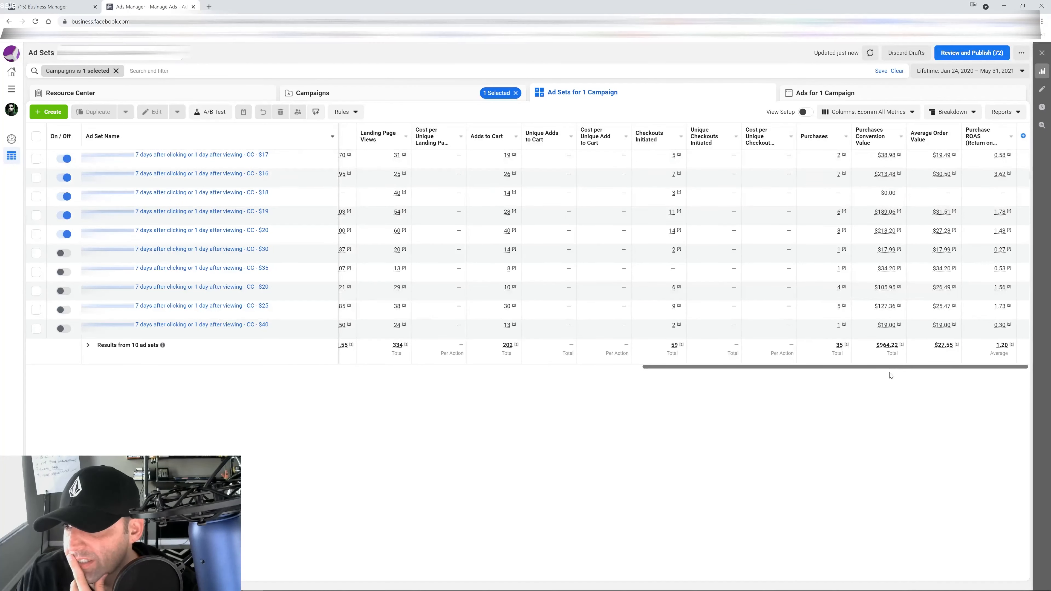
{"action": "left_click_drag", "start_coordinate": [878, 370], "coordinate": [245, 372]}
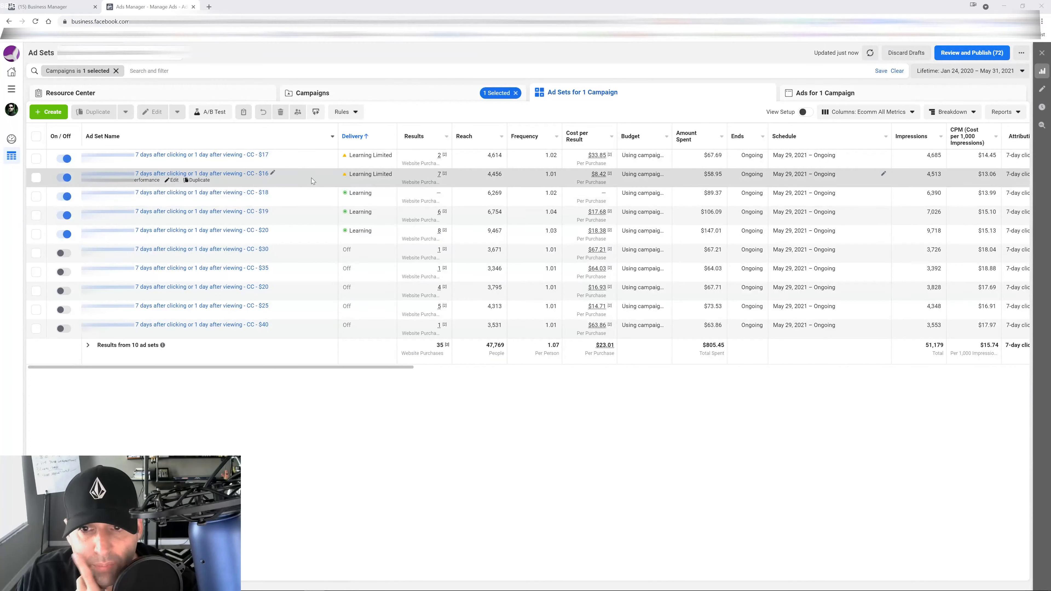
Step: Open the ad set ending in $17 for editing and set its cost control to $16.01 per purchase
{"action": "left_click", "coordinate": [173, 161]}
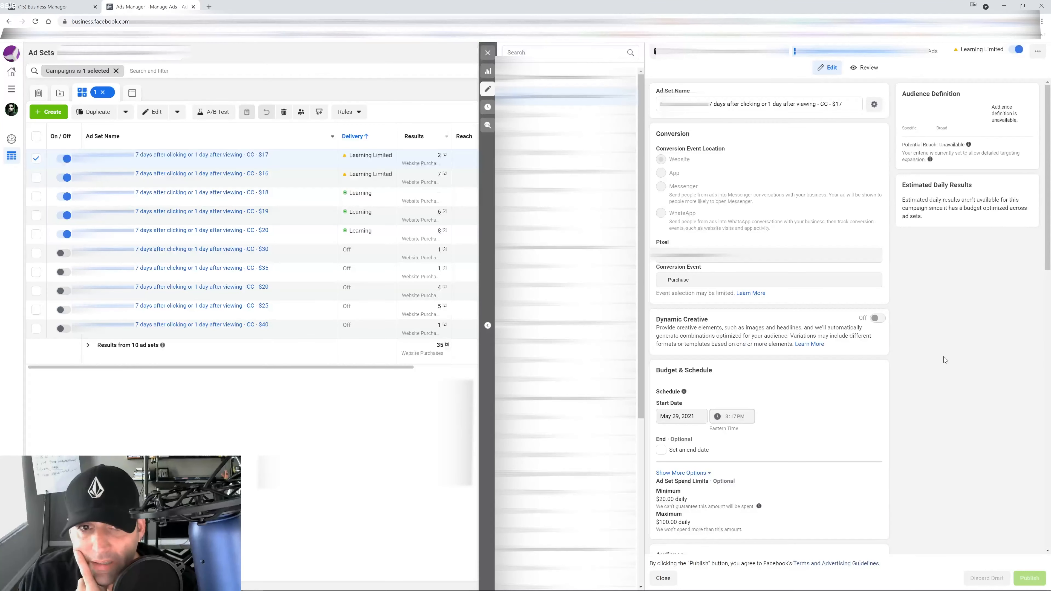
{"action": "scroll", "coordinate": [938, 355], "scroll_direction": "down", "scroll_amount": 10}
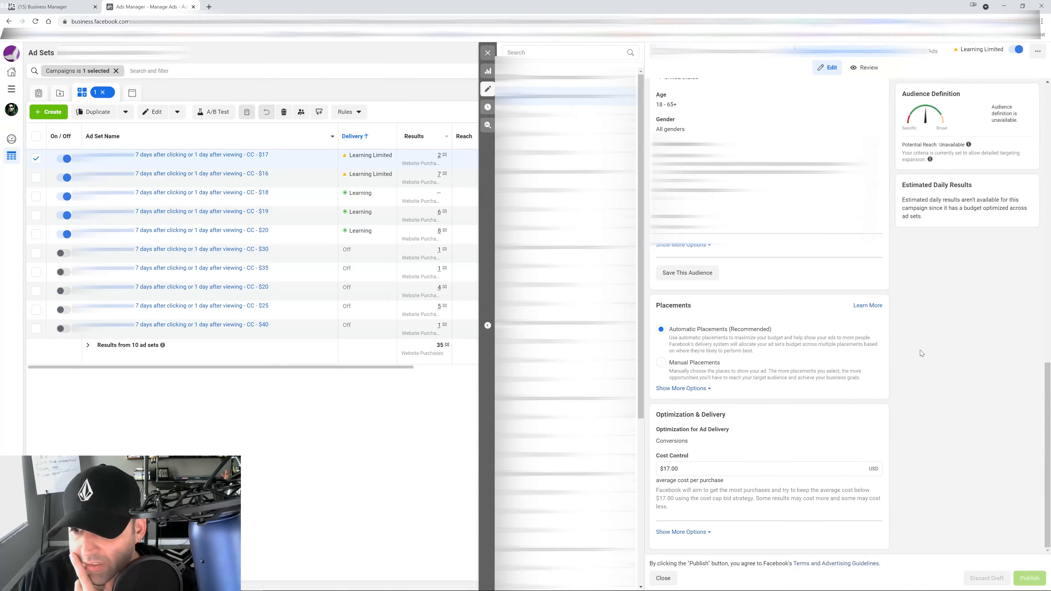
{"action": "left_click", "coordinate": [681, 469]}
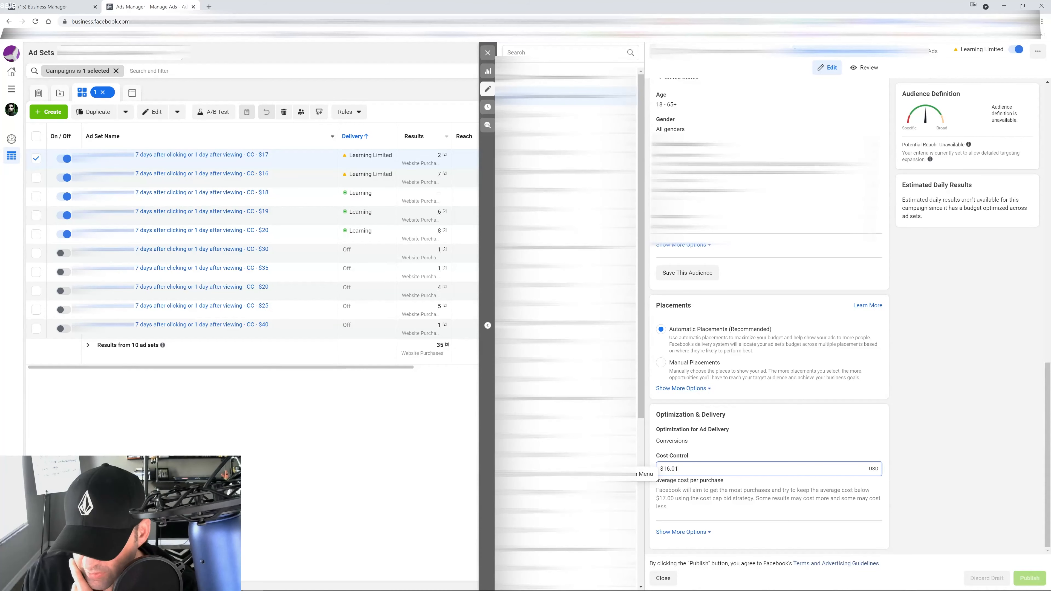
{"action": "left_click", "coordinate": [916, 336]}
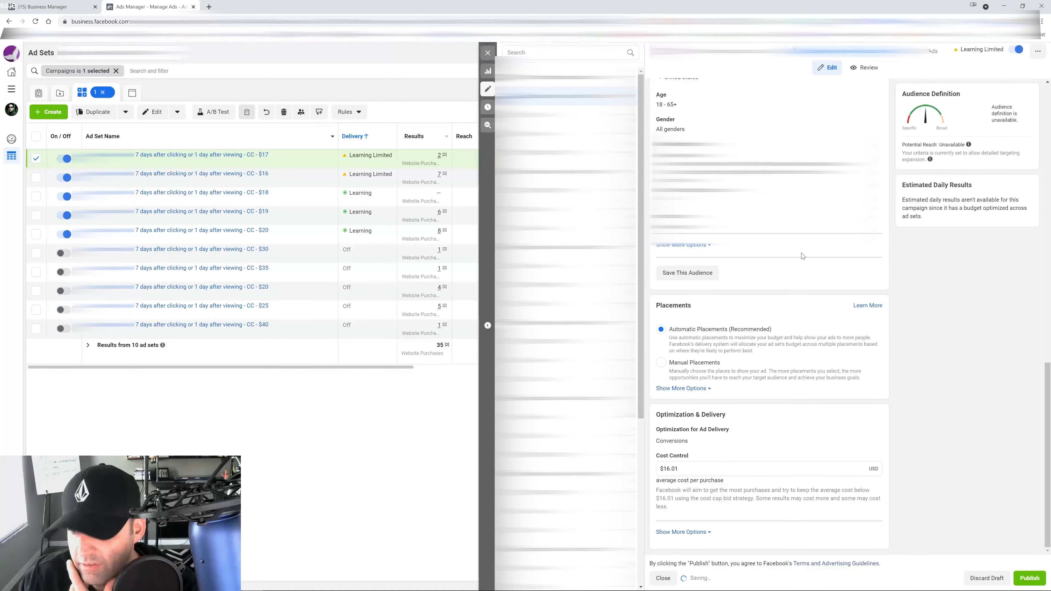
Step: Rename the ad set ending in $17 so that its name ends in $16.01
{"action": "scroll", "coordinate": [803, 257], "scroll_direction": "up", "scroll_amount": 15}
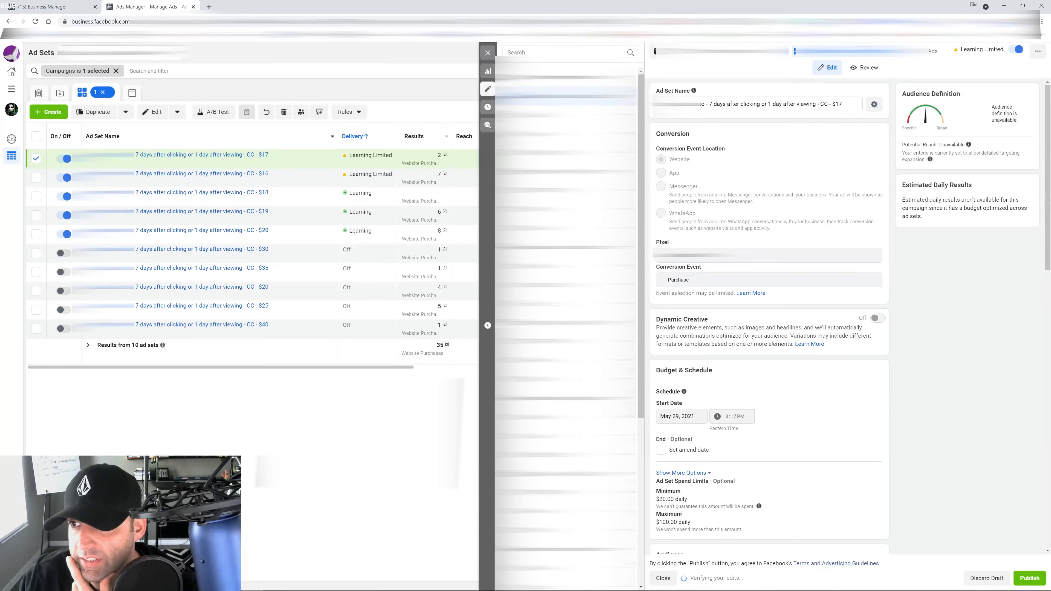
{"action": "left_click", "coordinate": [851, 104]}
{"action": "key", "text": "BackSpace"}
{"action": "type", "text": "6.01"}
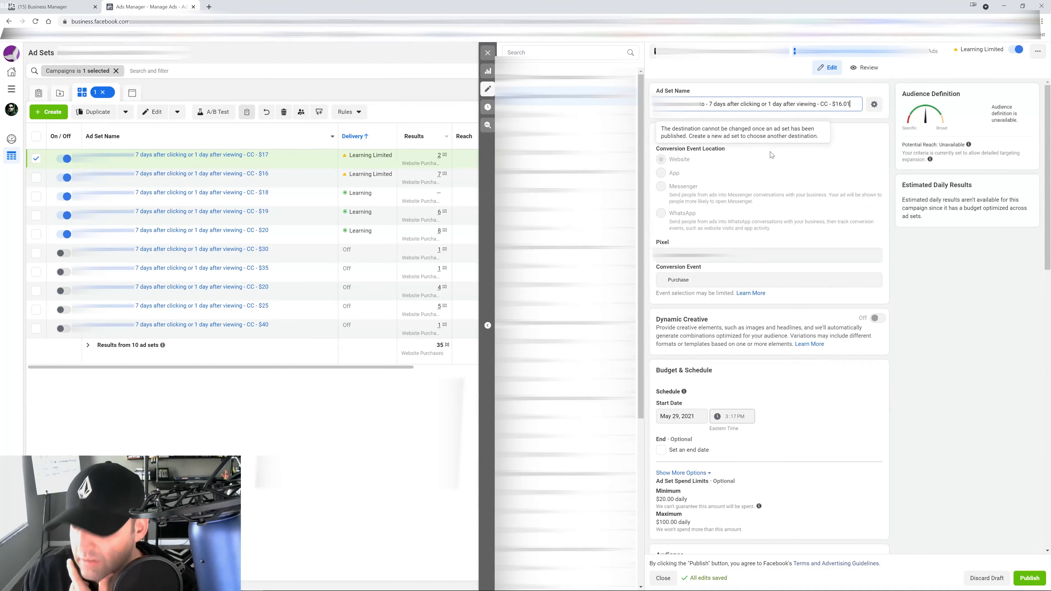
{"action": "left_click", "coordinate": [931, 429]}
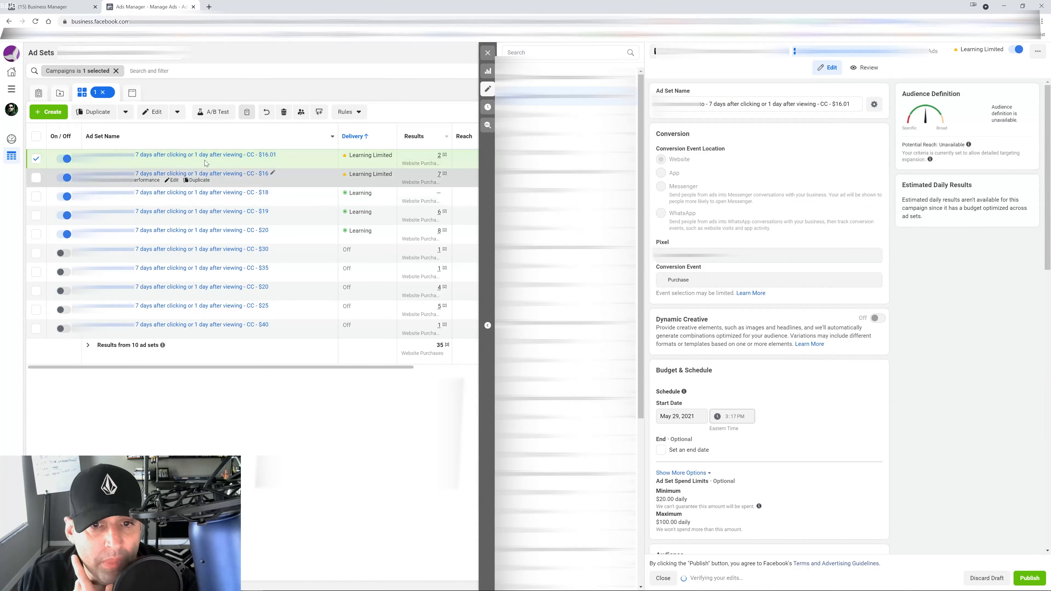
Step: Open the ad set ending in $18 for editing and change the end of its name to $16.02
{"action": "mouse_move", "coordinate": [168, 203]}
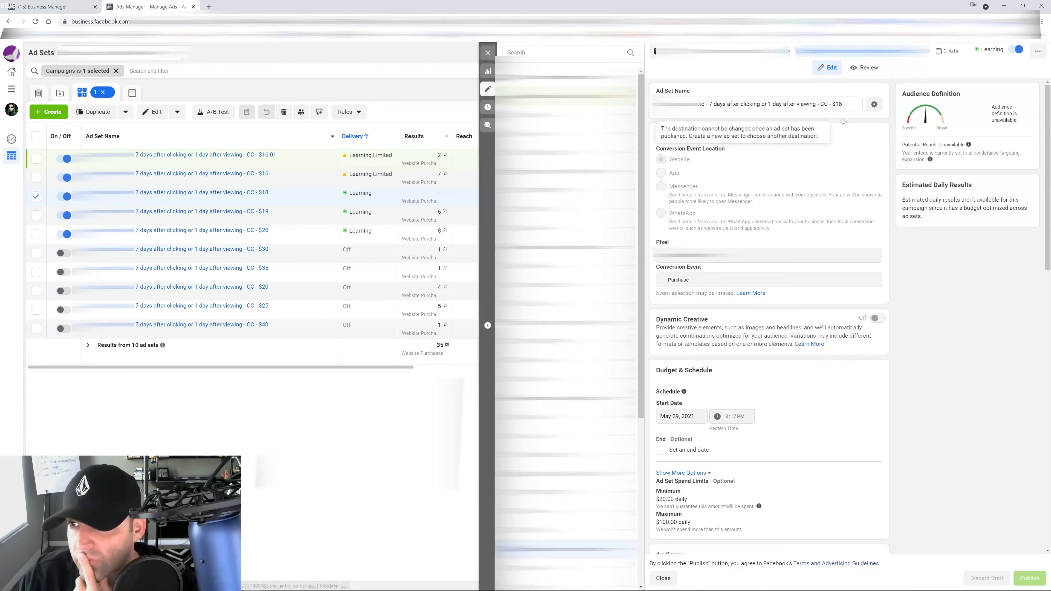
{"action": "left_click", "coordinate": [848, 104]}
{"action": "key", "text": "BackSpace"}
{"action": "type", "text": "6.02"}
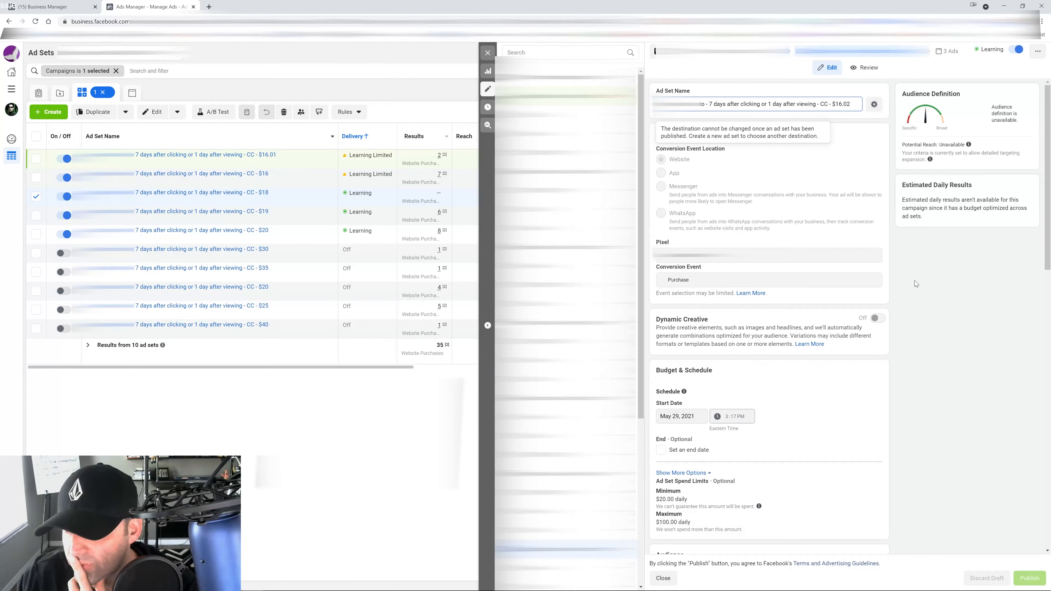
Step: Set the cost control of the ad set ending in $16.02 to $16.02 per purchase and close its editor
{"action": "left_click", "coordinate": [915, 280]}
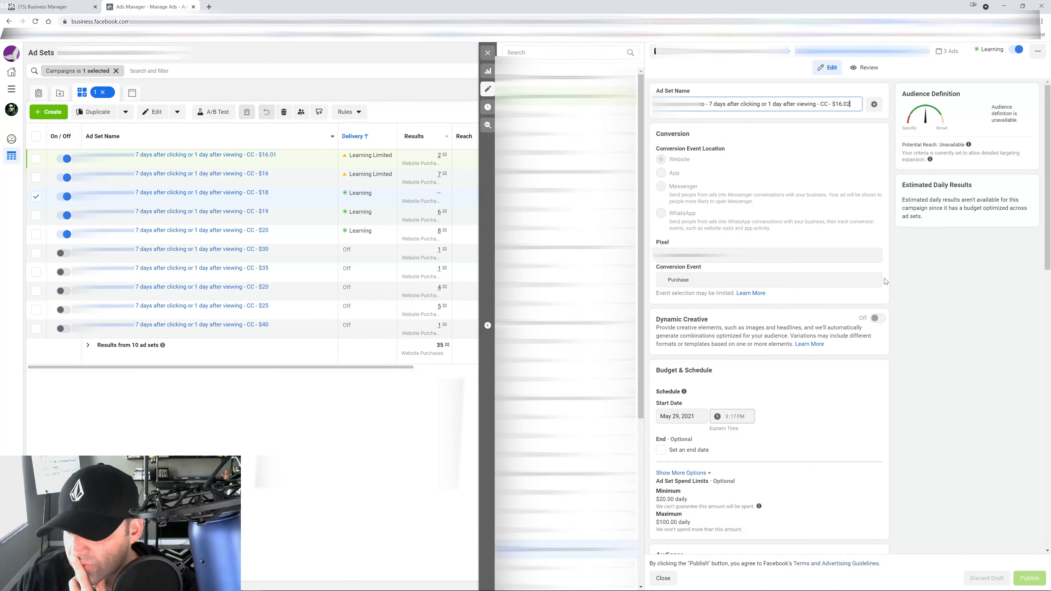
{"action": "scroll", "coordinate": [915, 280], "scroll_direction": "down", "scroll_amount": 15}
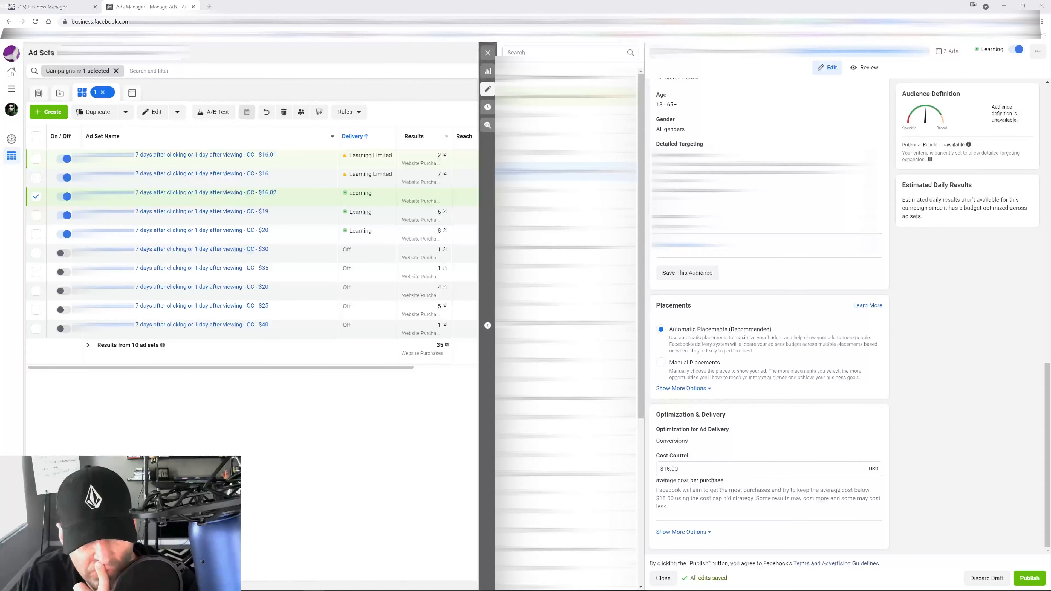
{"action": "left_click", "coordinate": [692, 455]}
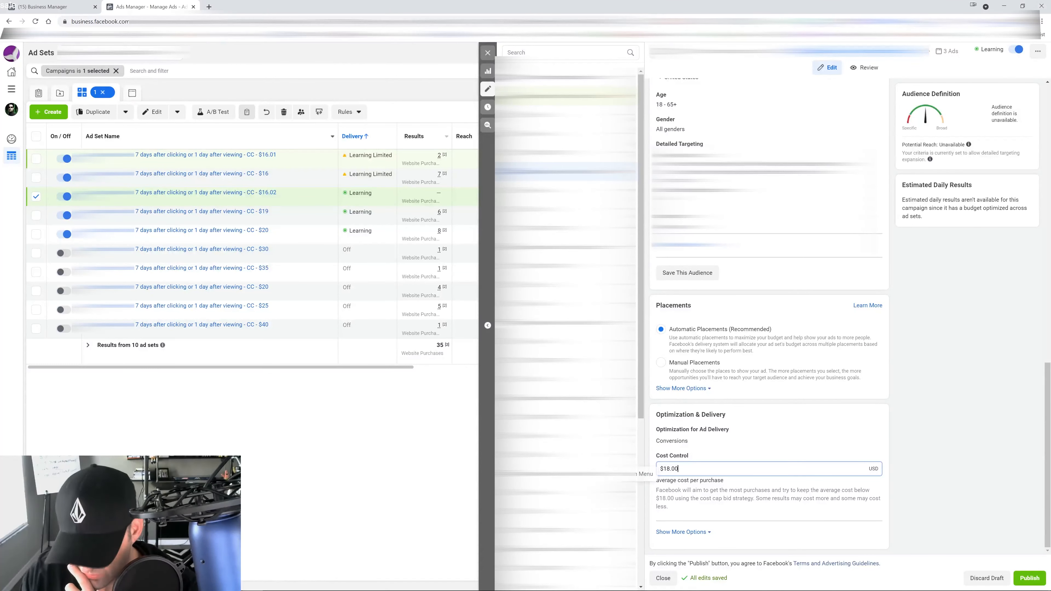
{"action": "type", "text": "6.02"}
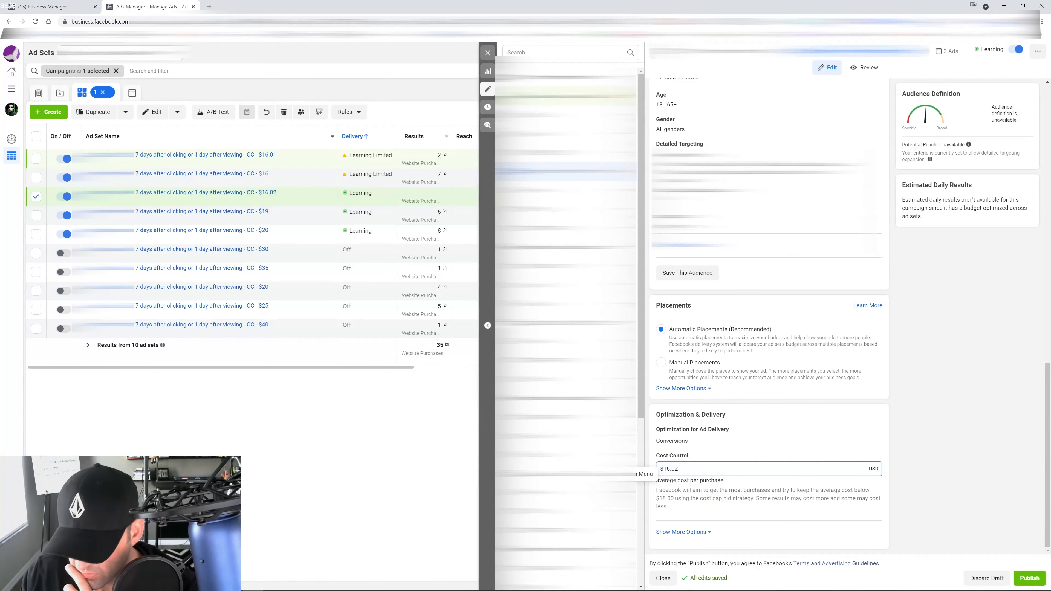
{"action": "left_click", "coordinate": [488, 53]}
Step: Open the ad set ending in $19 for editing and change the end of its name to $16.03
{"action": "mouse_move", "coordinate": [173, 221]}
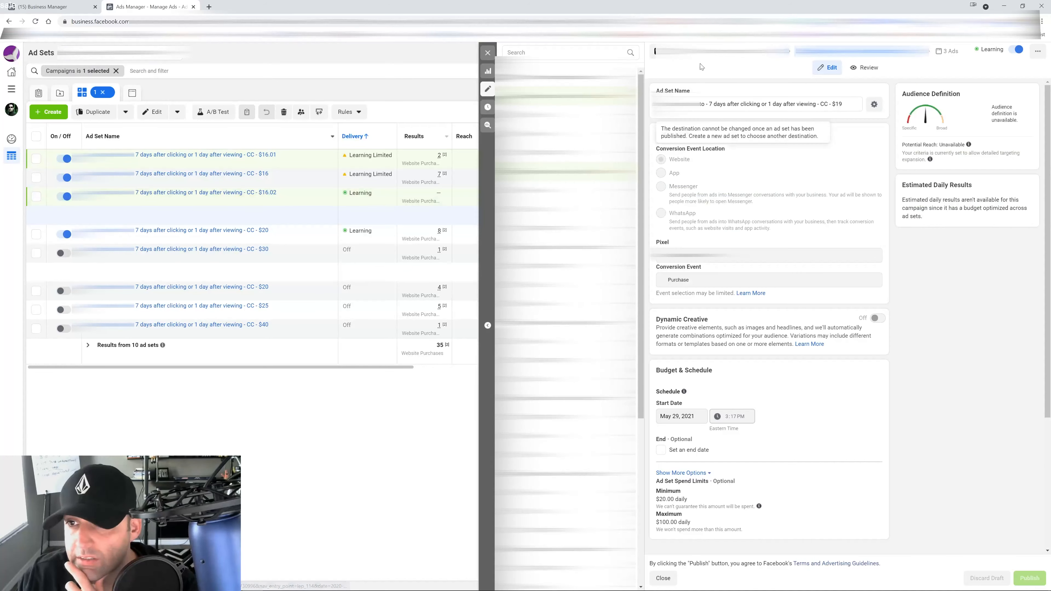
{"action": "left_click", "coordinate": [846, 104]}
{"action": "key", "text": "BackSpace"}
{"action": "type", "text": "6"}
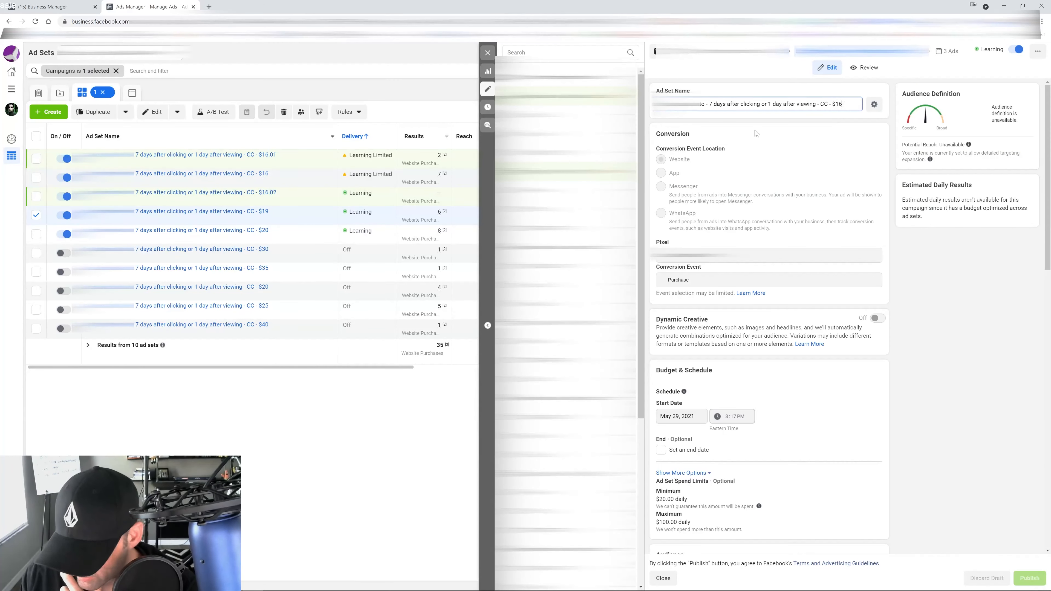
{"action": "type", "text": ".03"}
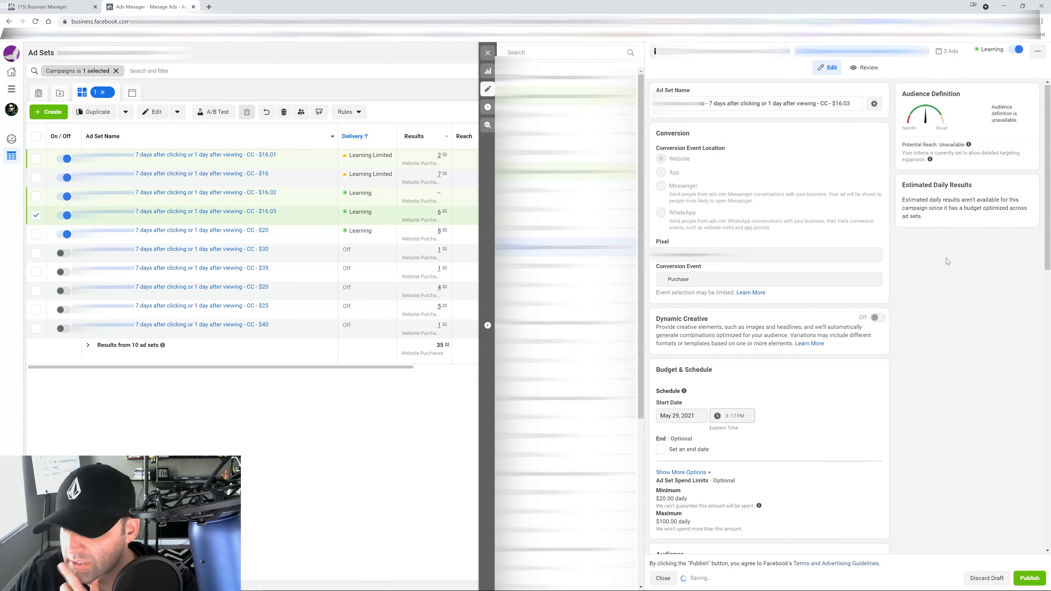
Step: Set the cost control of the ad set ending in $16.03 to $16.03 per purchase and close its editor
{"action": "scroll", "coordinate": [946, 258], "scroll_direction": "down", "scroll_amount": 10}
{"action": "left_click", "coordinate": [680, 469]}
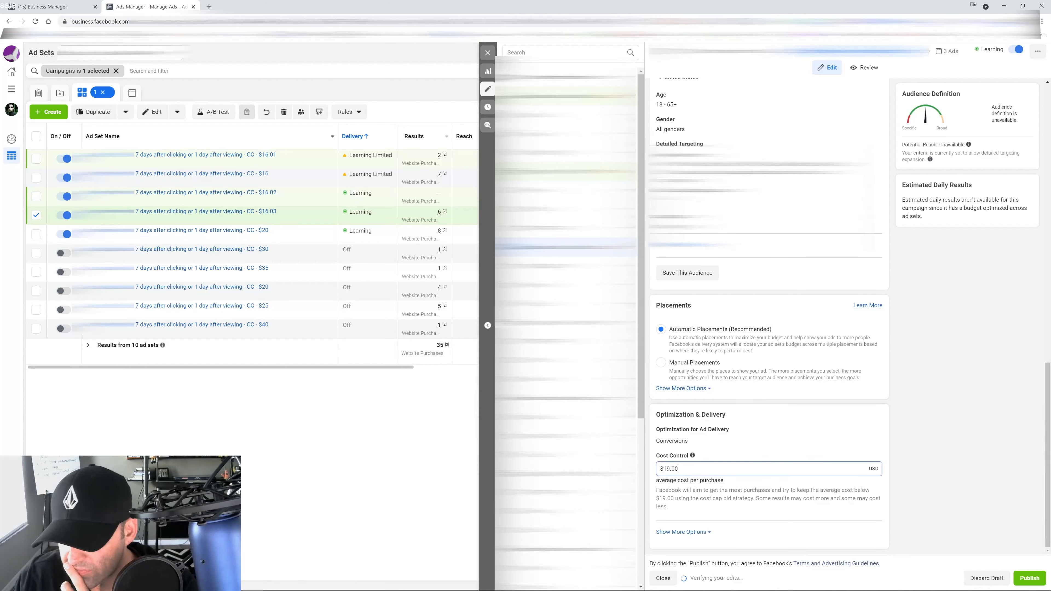
{"action": "key", "text": "BackSpace"}
{"action": "key", "text": "BackSpace"}
{"action": "key", "text": "BackSpace"}
{"action": "key", "text": "BackSpace"}
{"action": "type", "text": "6"}
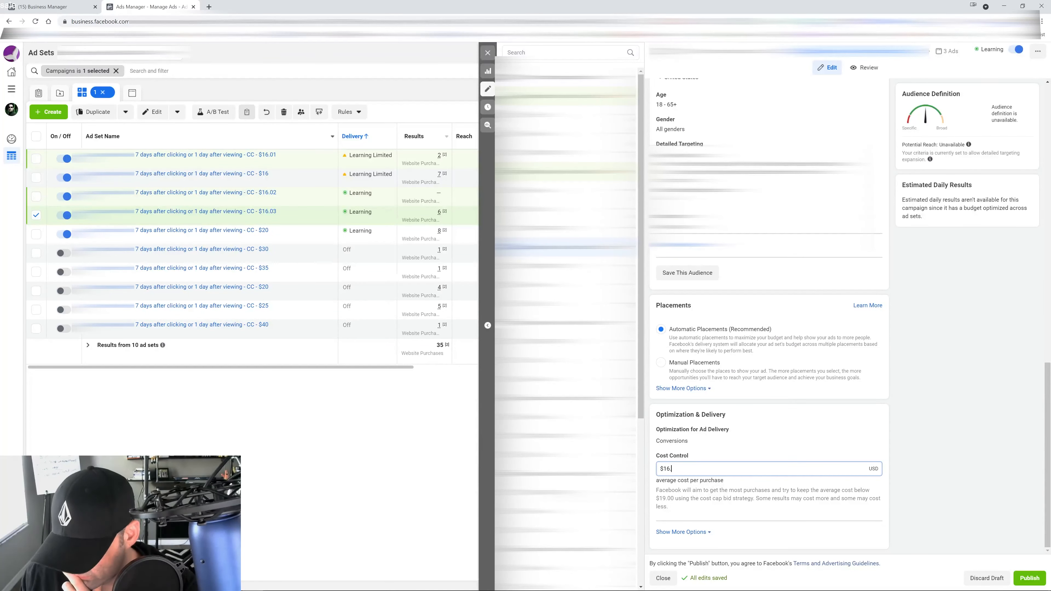
{"action": "left_click", "coordinate": [927, 310]}
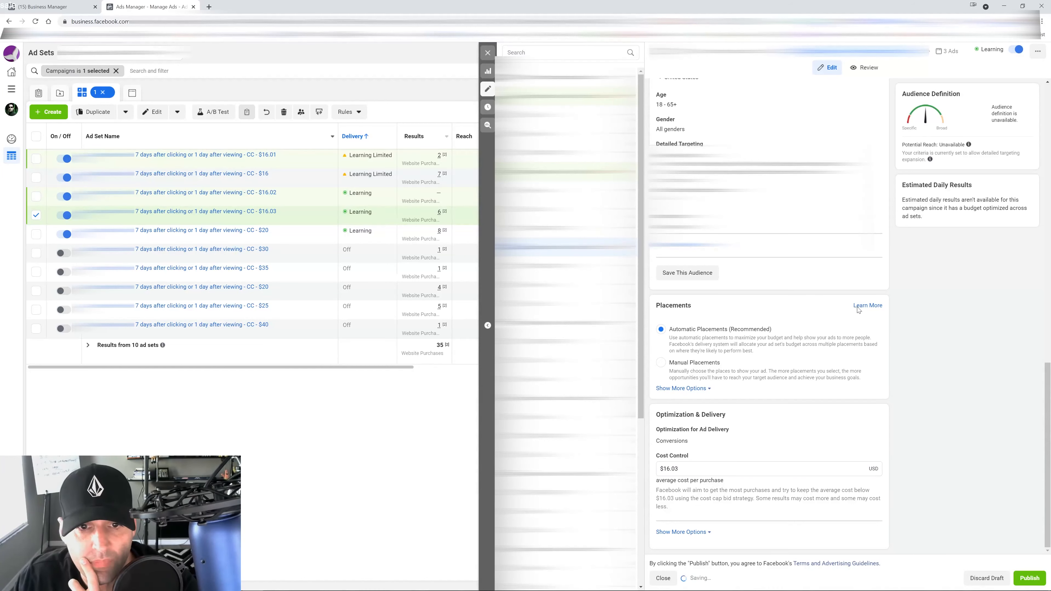
{"action": "left_click", "coordinate": [487, 53]}
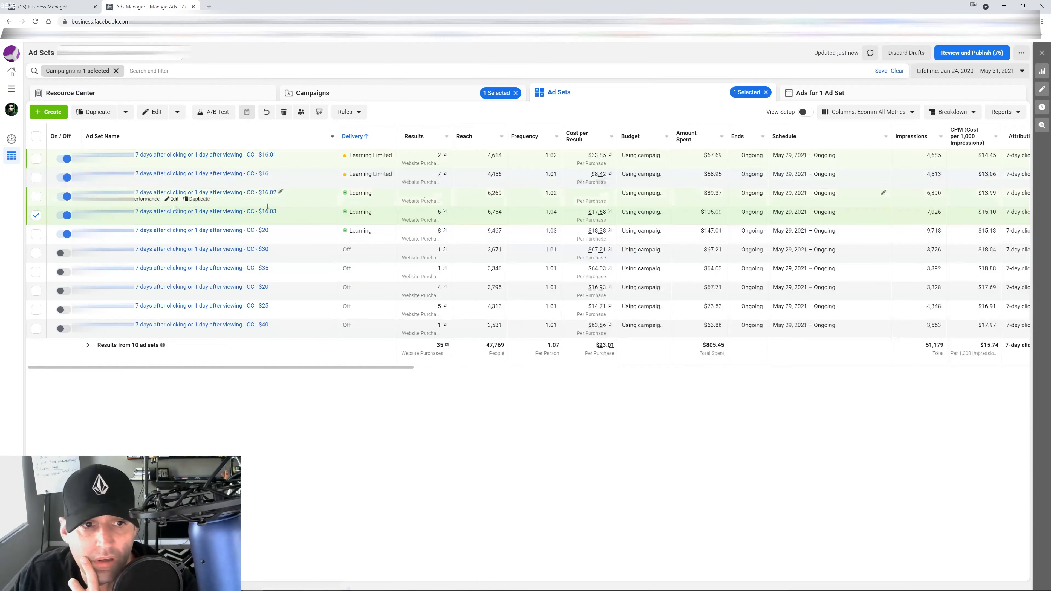
Step: Select the edited ad sets ending in $16.01, $16.02 and $16.03 together and publish their changes
{"action": "left_click", "coordinate": [36, 158]}
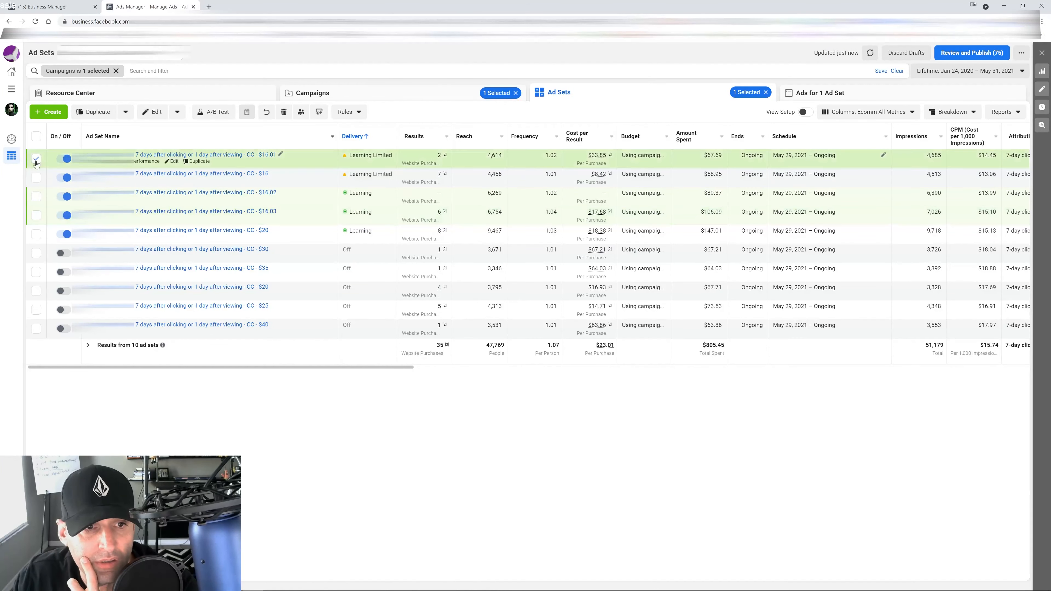
{"action": "left_click", "coordinate": [37, 198]}
{"action": "left_click", "coordinate": [36, 215]}
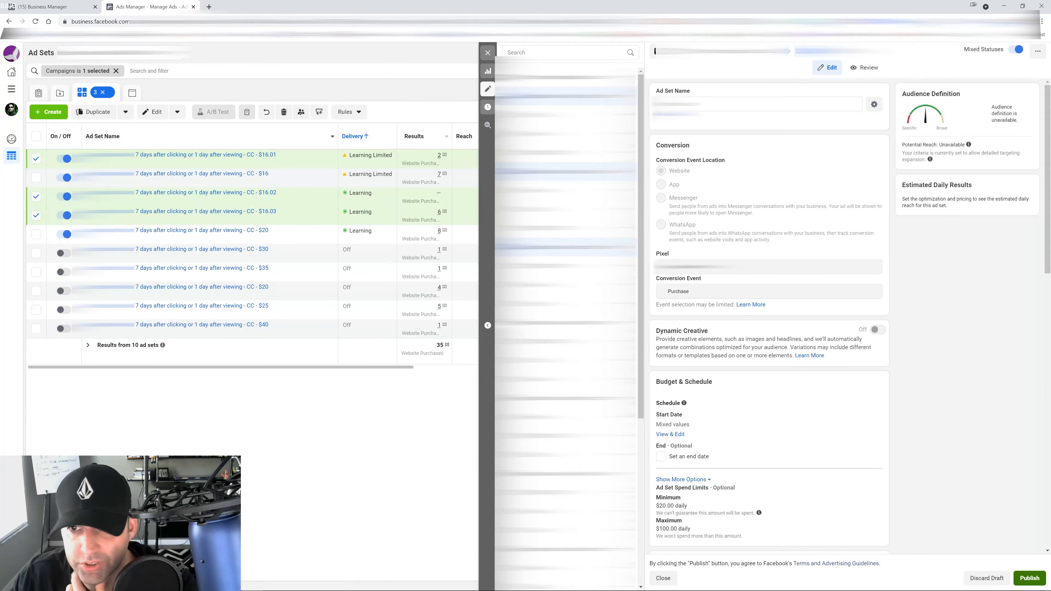
{"action": "left_click", "coordinate": [1030, 578]}
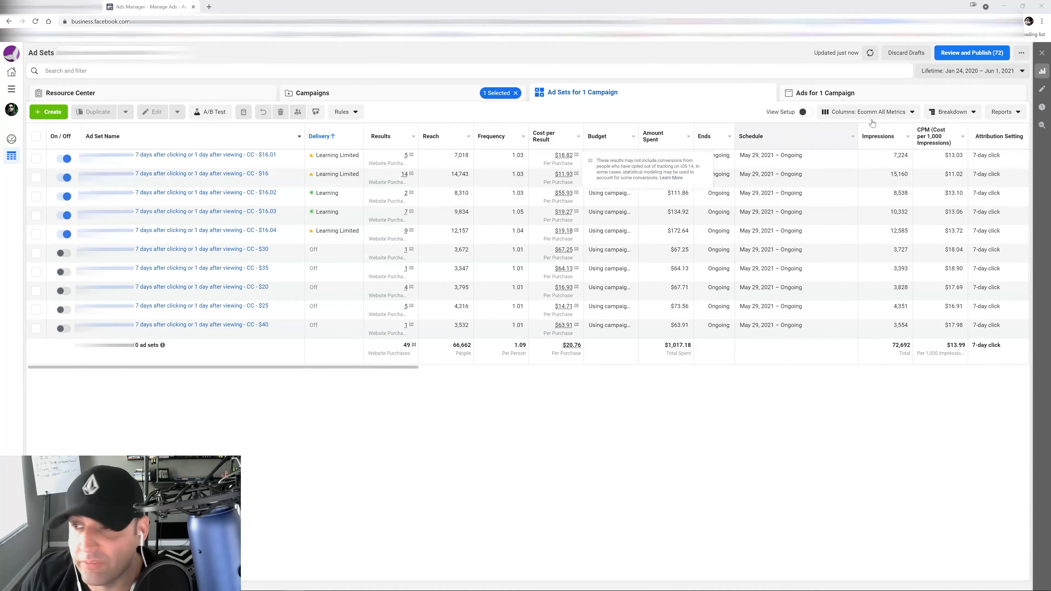
Step: Switch the date range between Yesterday and Today to compare the ad sets' purchases and cost per result, ending on Today
{"action": "left_click", "coordinate": [998, 72]}
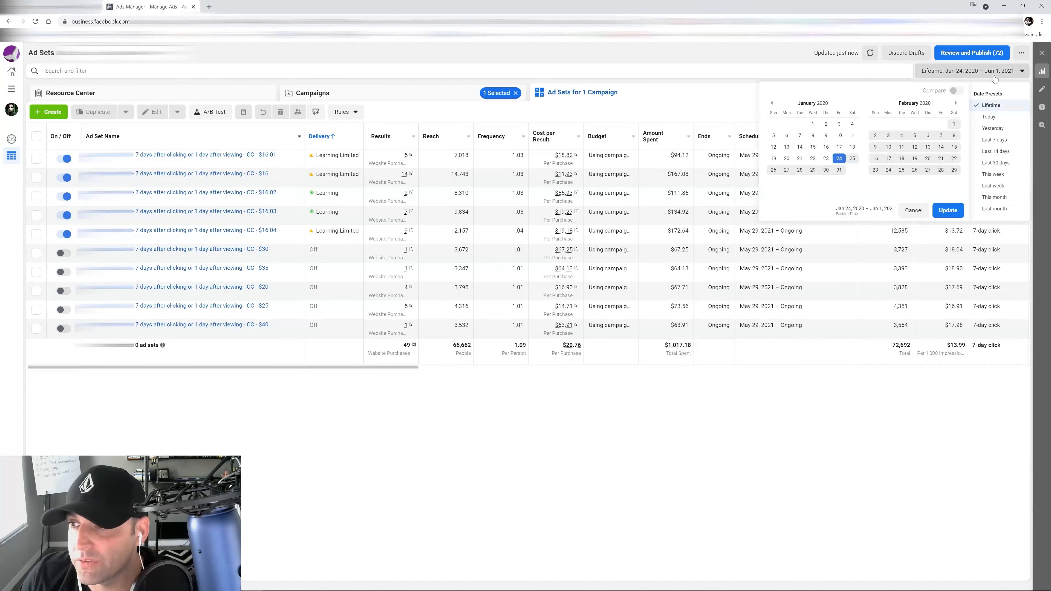
{"action": "left_click", "coordinate": [993, 129]}
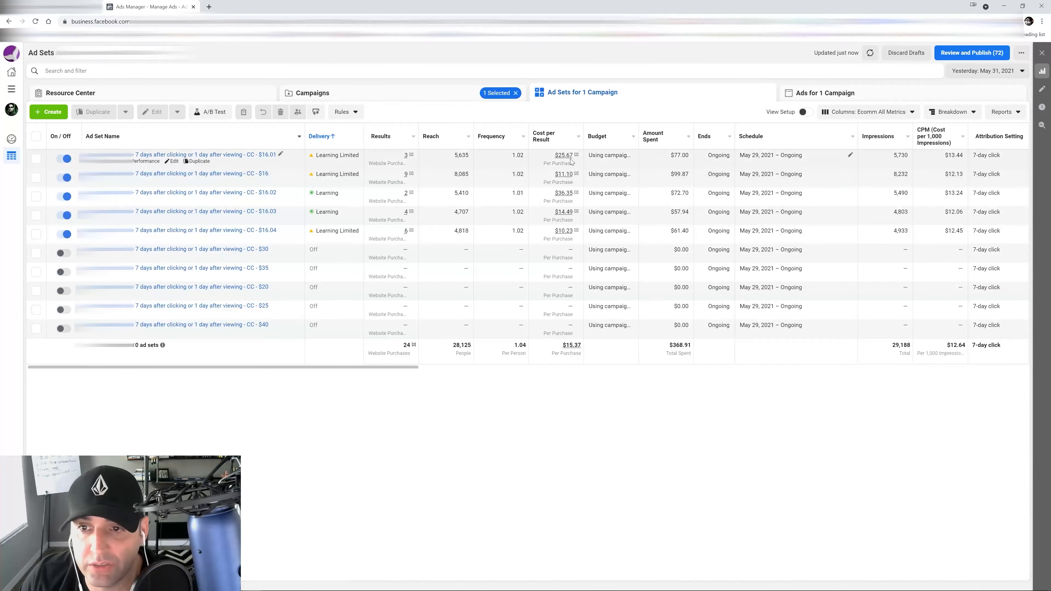
{"action": "left_click", "coordinate": [988, 71]}
{"action": "left_click", "coordinate": [992, 116]}
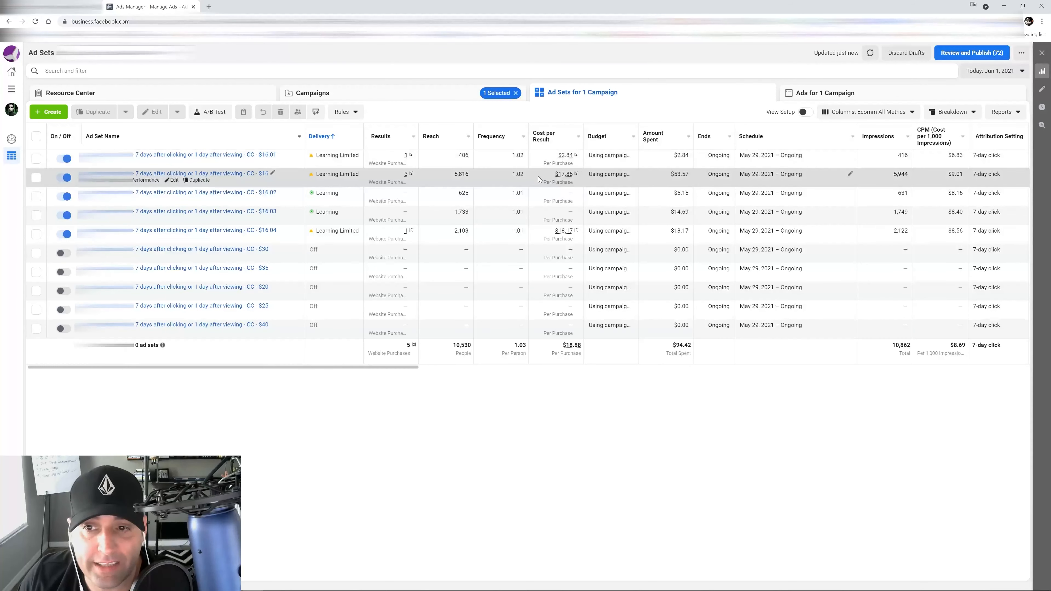
{"action": "left_click", "coordinate": [994, 71]}
{"action": "left_click", "coordinate": [992, 128]}
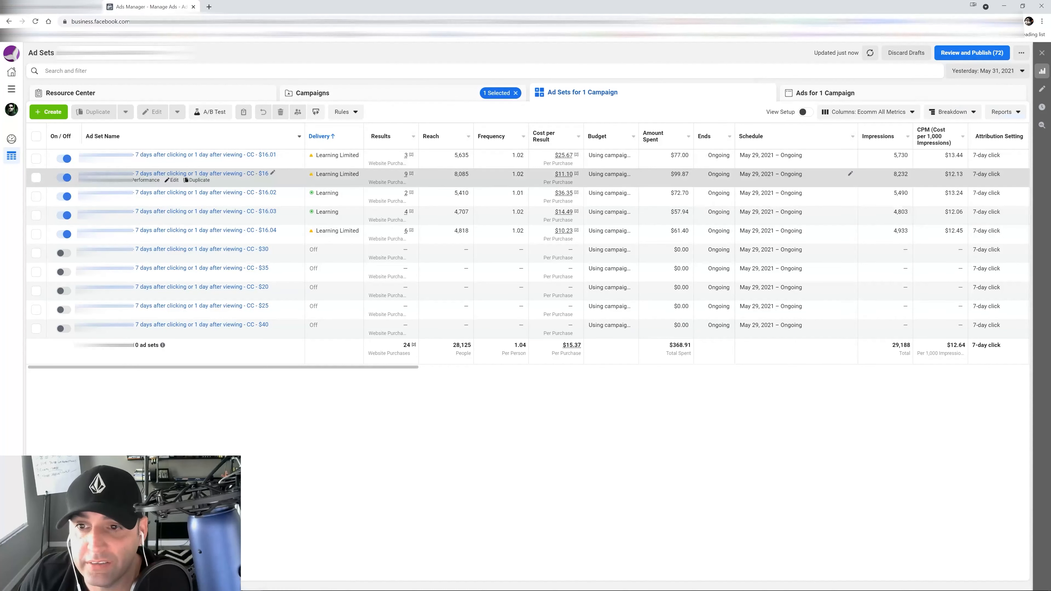
{"action": "left_click", "coordinate": [988, 71]}
{"action": "left_click", "coordinate": [992, 116]}
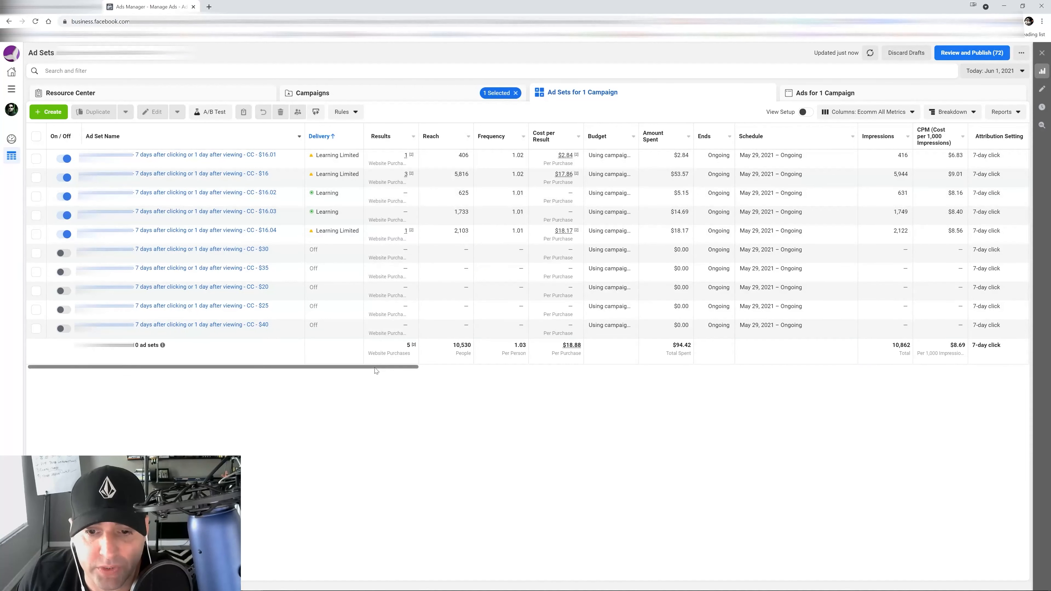
Step: Examine today's purchase conversion value and ROAS for each ad set, and return to the campaigns list
{"action": "scroll", "coordinate": [660, 379], "scroll_direction": "right", "scroll_amount": 5}
{"action": "scroll", "coordinate": [659, 379], "scroll_direction": "right", "scroll_amount": 10}
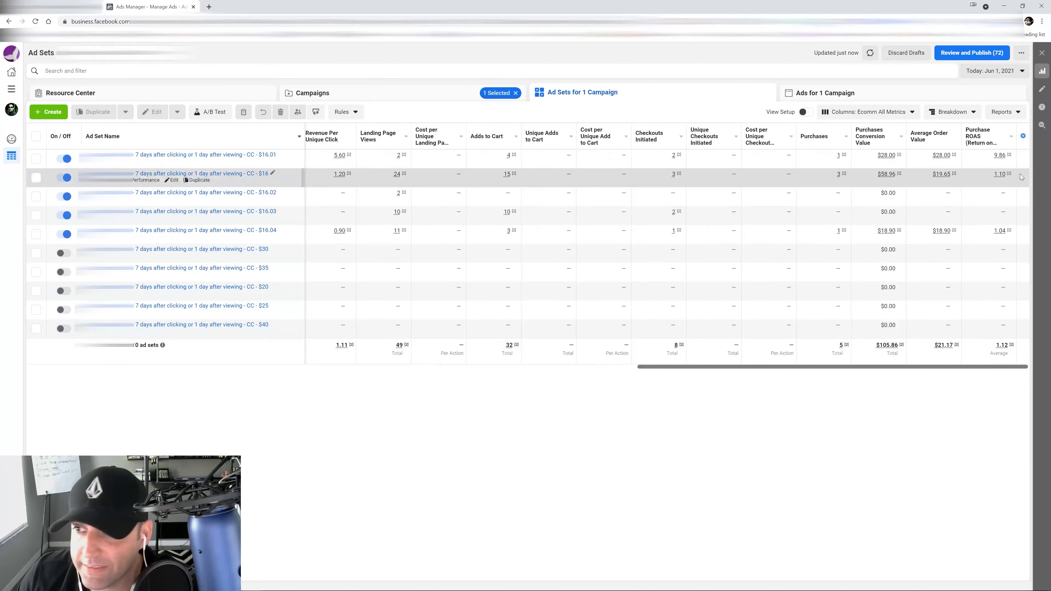
{"action": "scroll", "coordinate": [579, 381], "scroll_direction": "left", "scroll_amount": 15}
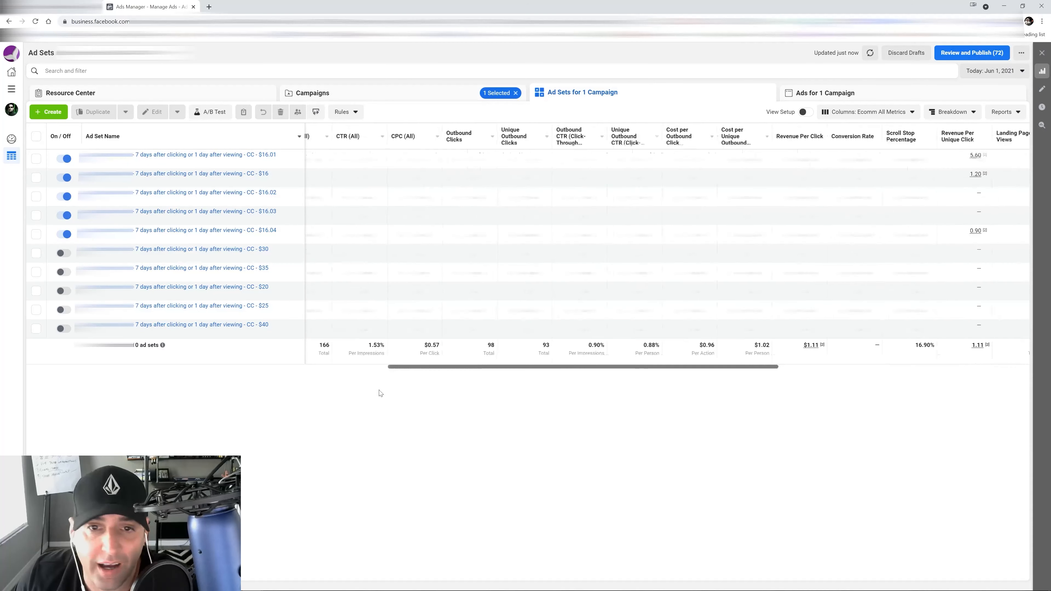
{"action": "left_click", "coordinate": [403, 96]}
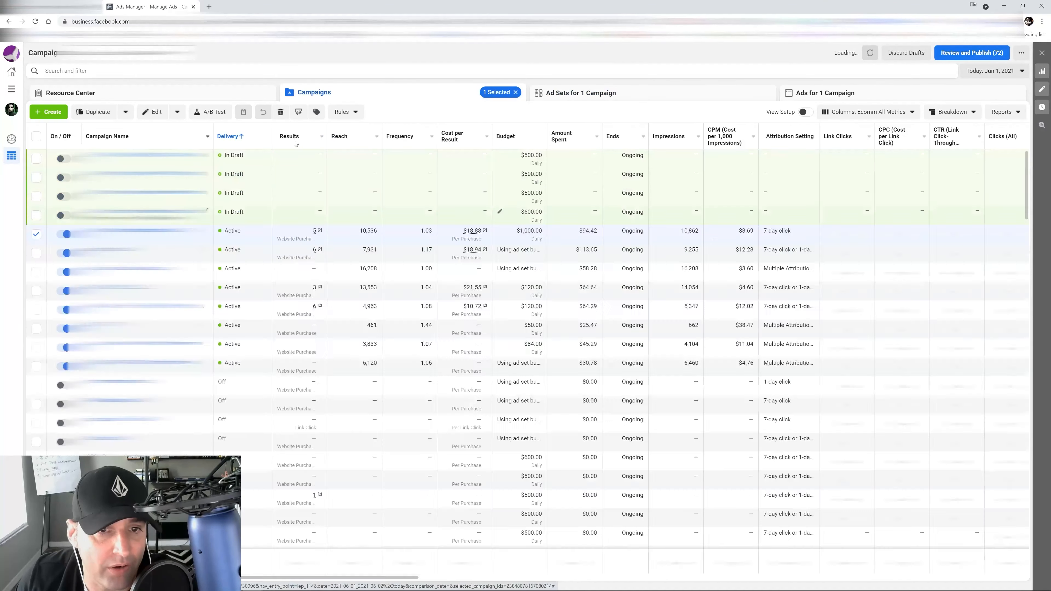